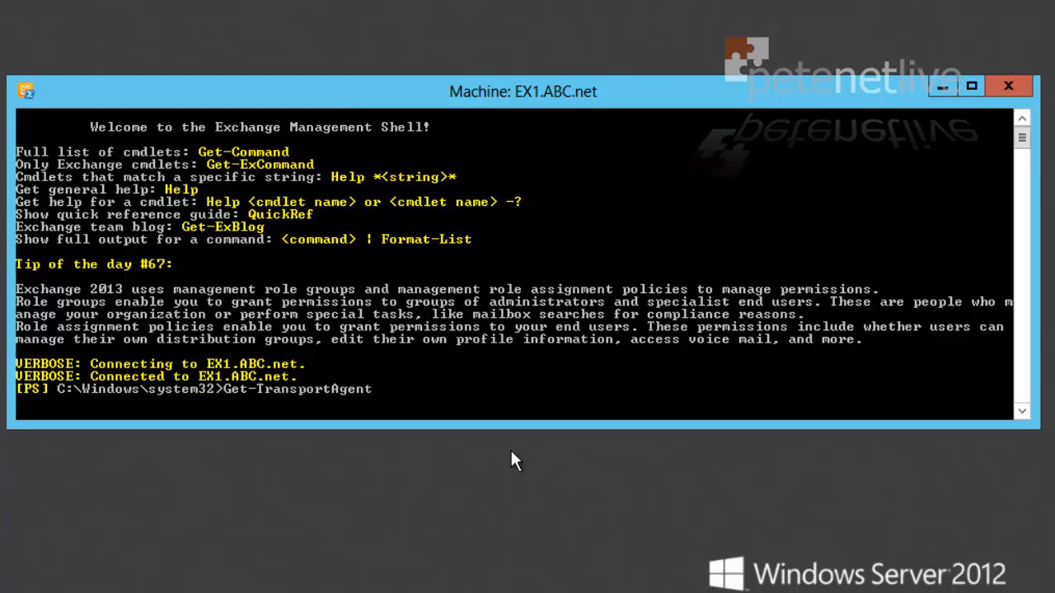
Step: Run Get-TransportAgent to list the four enabled transport agents with priorities 1 to 4
{"action": "key", "text": "Return"}
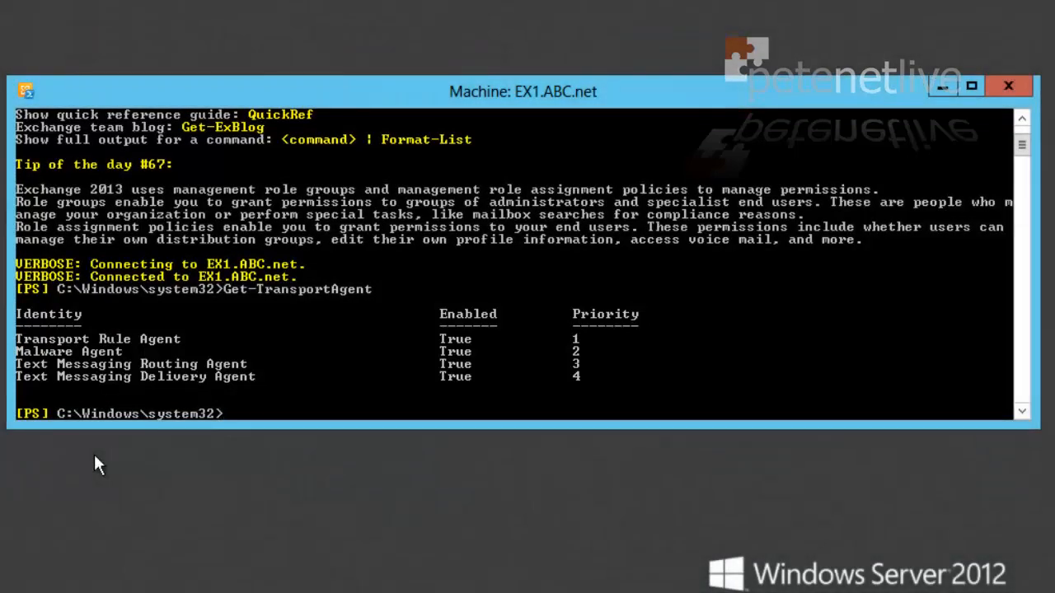
Step: Restart the shell and rerun Get-TransportAgent, now listing nine agents including the anti-spam filters
{"action": "left_click", "coordinate": [1000, 88]}
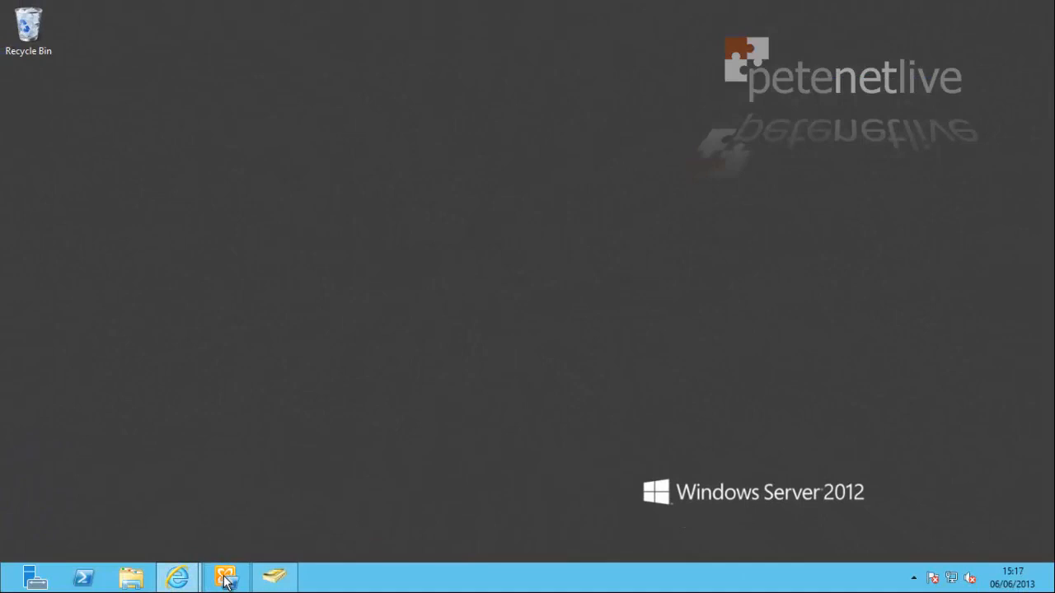
{"action": "left_click", "coordinate": [226, 577]}
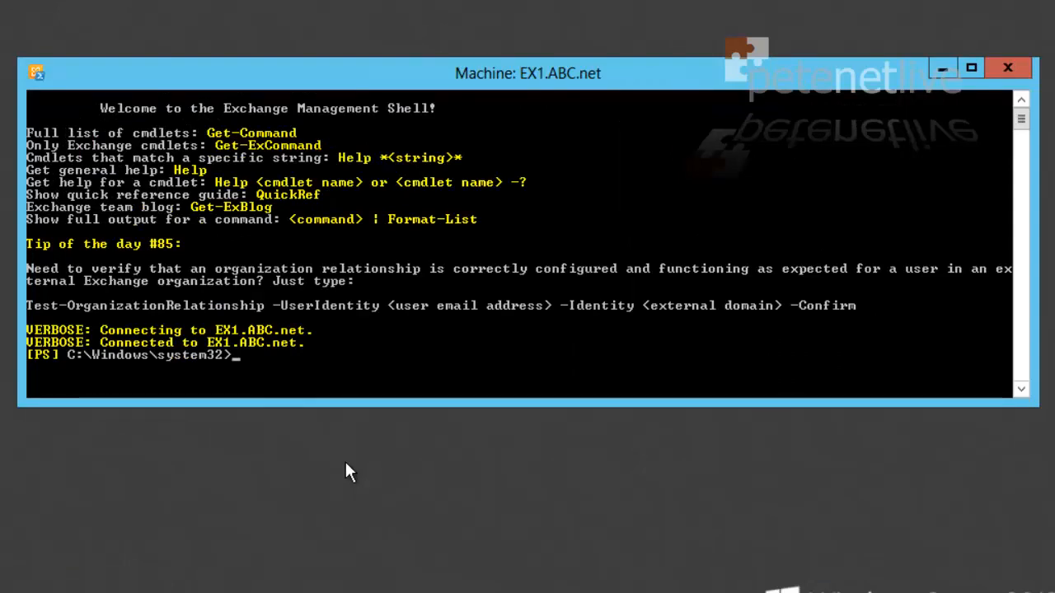
{"action": "type", "text": "Get-Tran"}
{"action": "key", "text": "Tab"}
{"action": "key", "text": "Tab"}
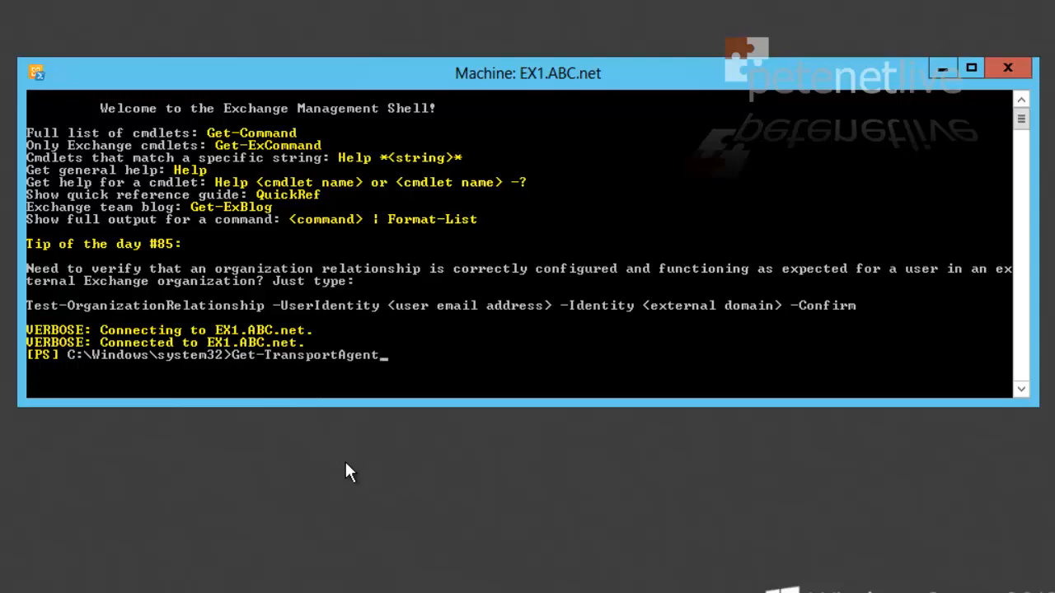
{"action": "key", "text": "Return"}
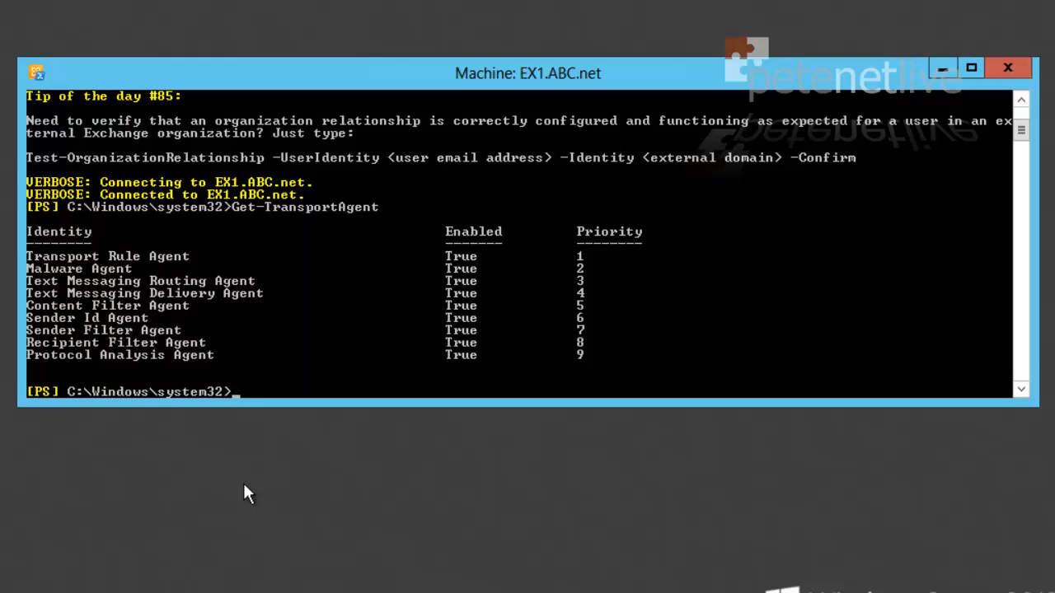
Step: Switch to the Exchange v15\Scripts folder and run uninstall-AntispamAgents.ps1
{"action": "right_click", "coordinate": [256, 393]}
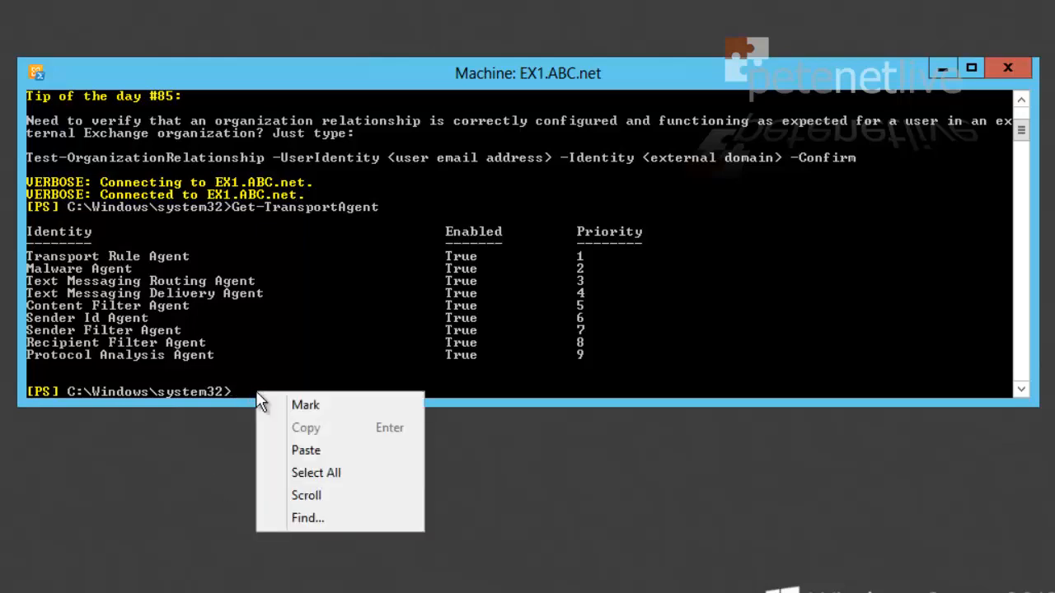
{"action": "left_click", "coordinate": [300, 451]}
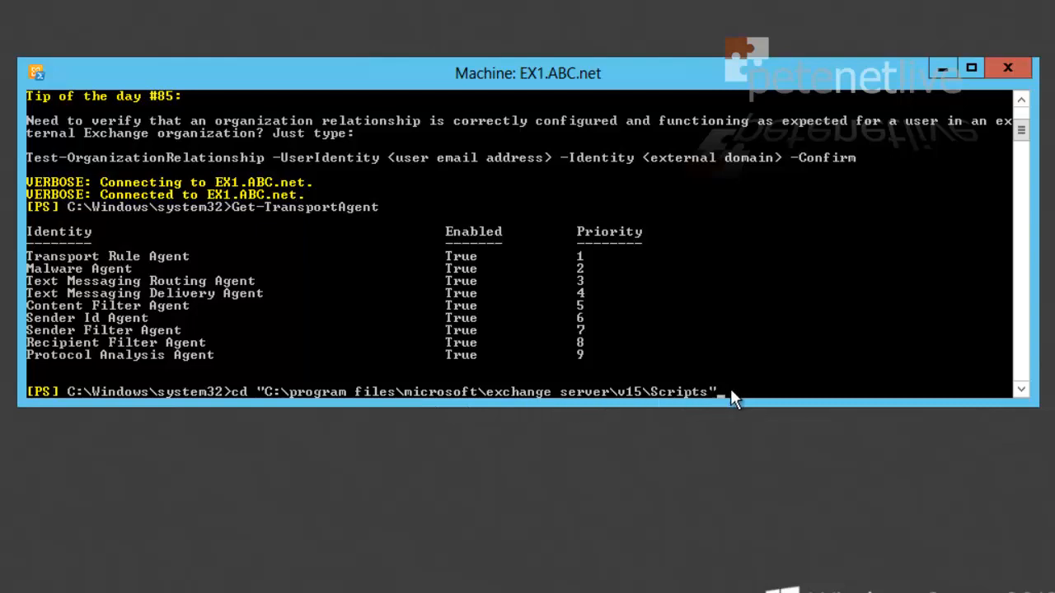
{"action": "key", "text": "Return"}
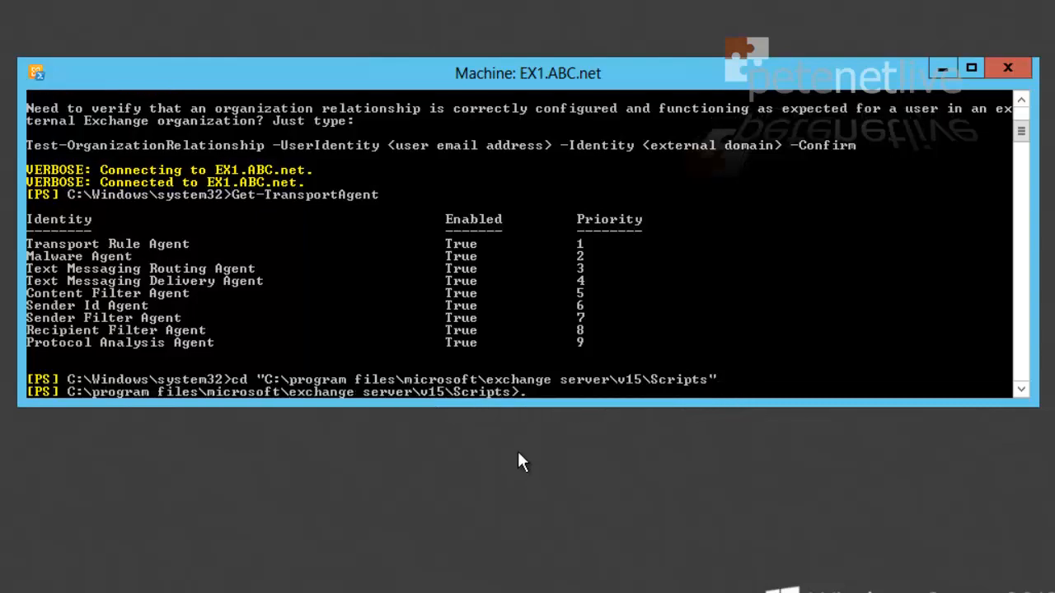
{"action": "type", "text": "./Unins"}
{"action": "key", "text": "Tab"}
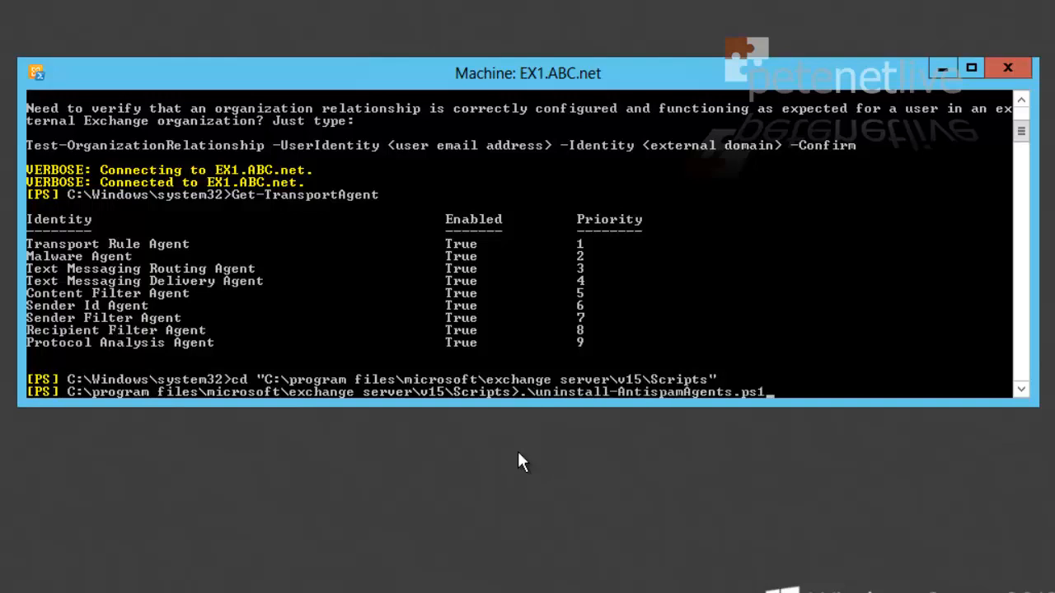
{"action": "key", "text": "Return"}
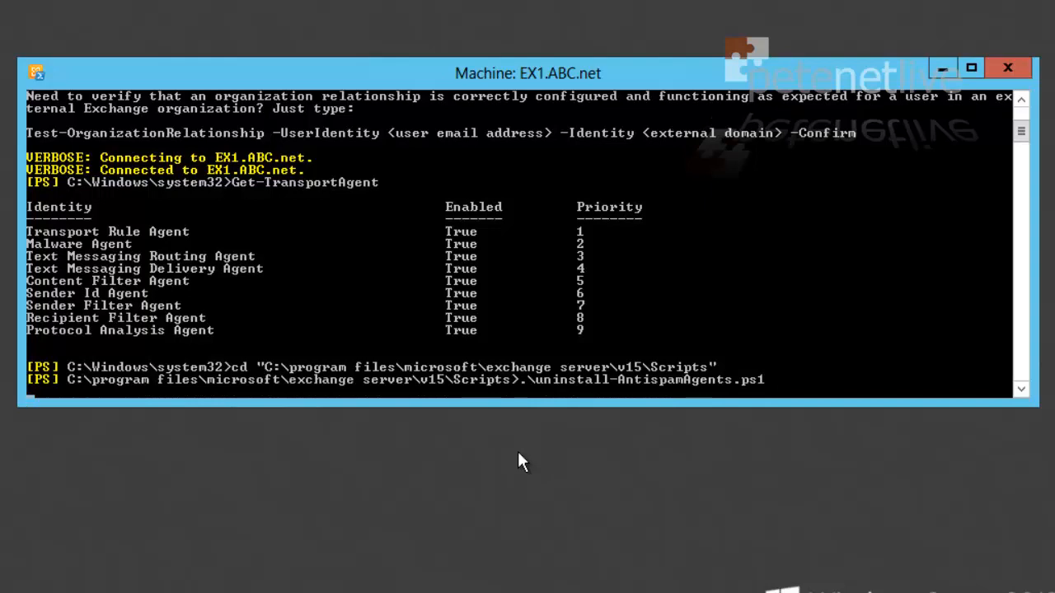
Step: Answer A to disable and uninstall the Content Filter, Sender Id and Sender Filter agents
{"action": "type", "text": "A"}
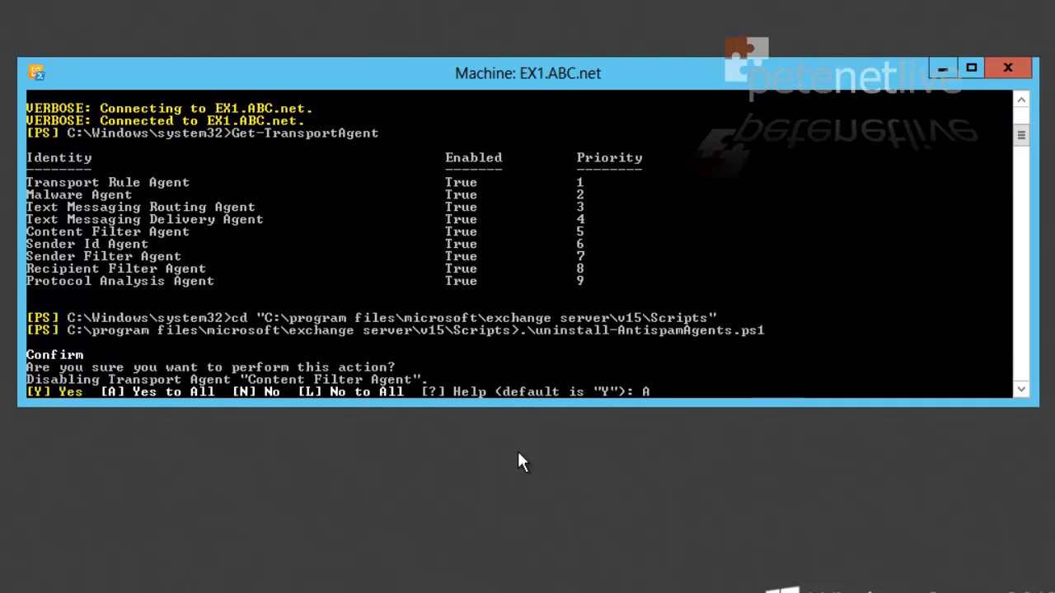
{"action": "key", "text": "Return"}
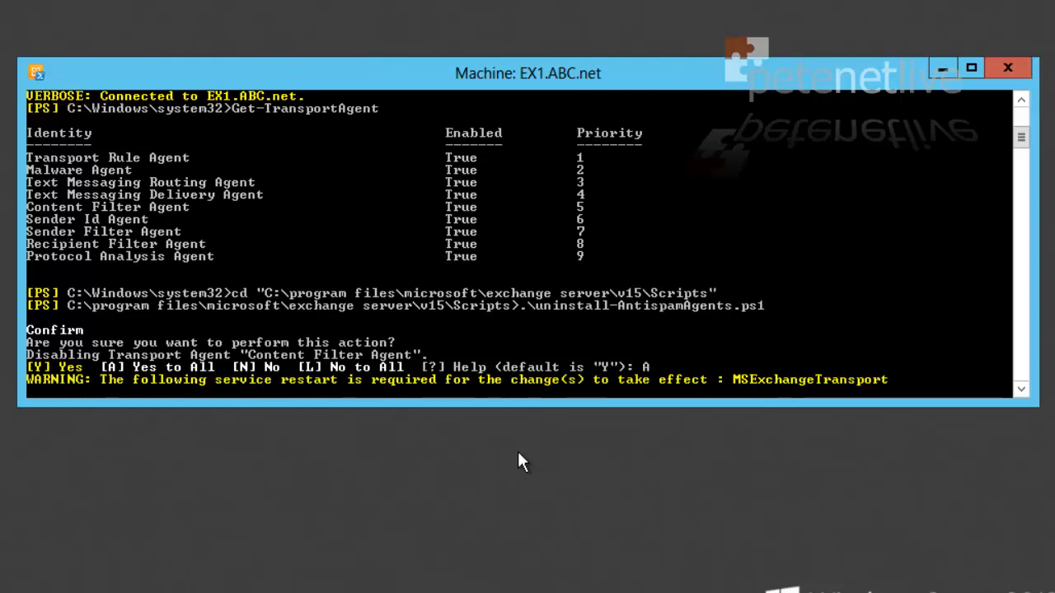
{"action": "type", "text": "A"}
{"action": "key", "text": "Return"}
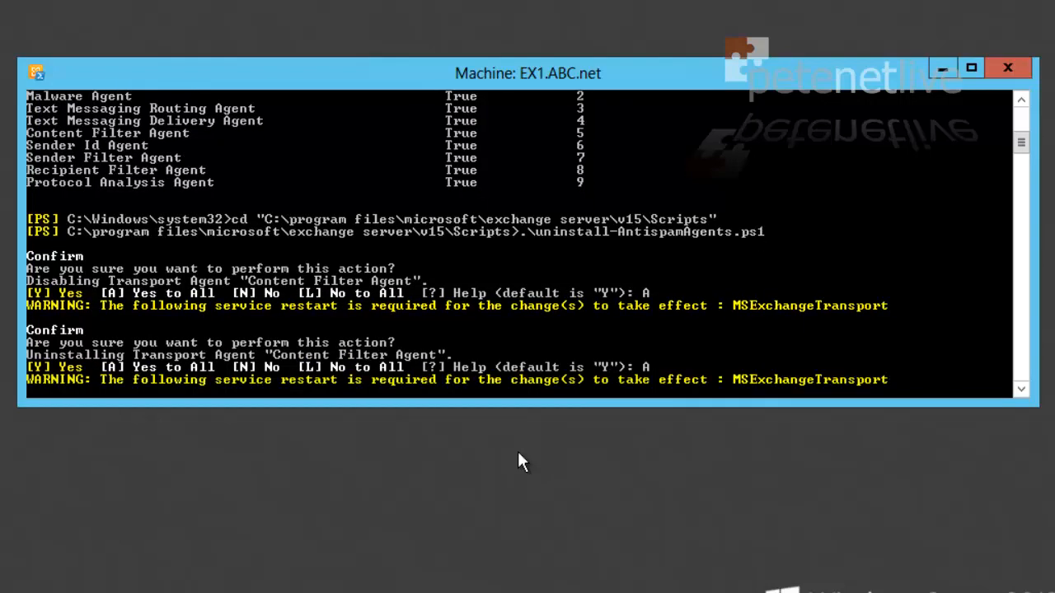
{"action": "type", "text": "A"}
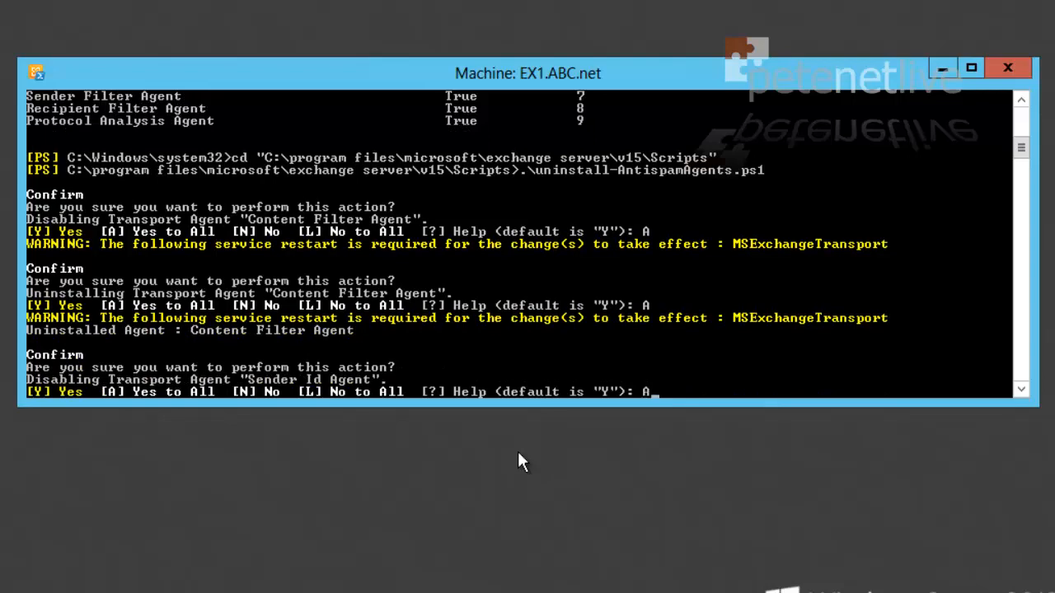
{"action": "key", "text": "Return"}
{"action": "type", "text": "A"}
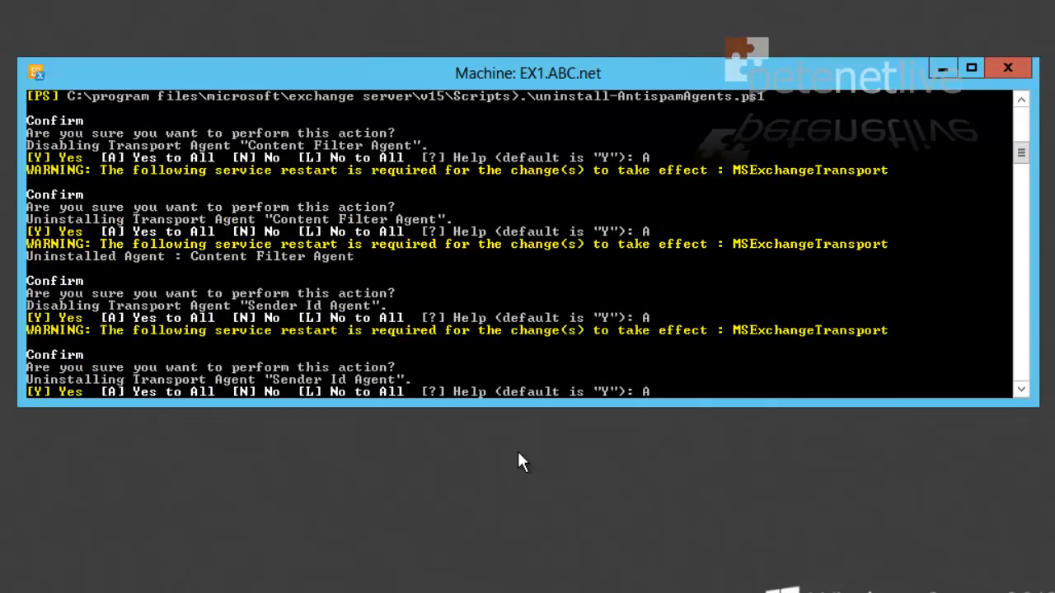
{"action": "key", "text": "Return"}
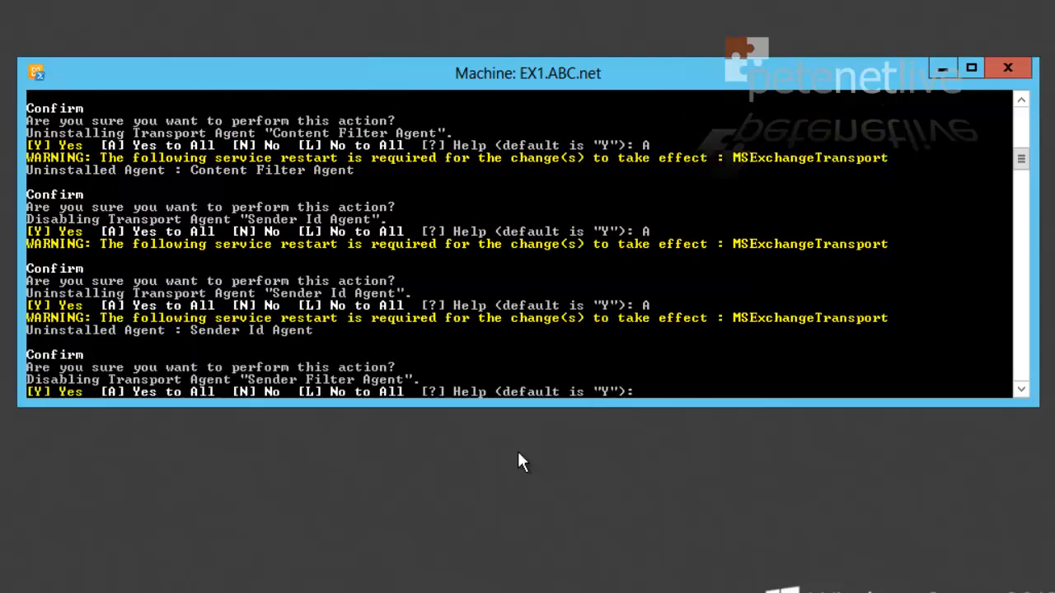
{"action": "type", "text": "A"}
{"action": "key", "text": "Return"}
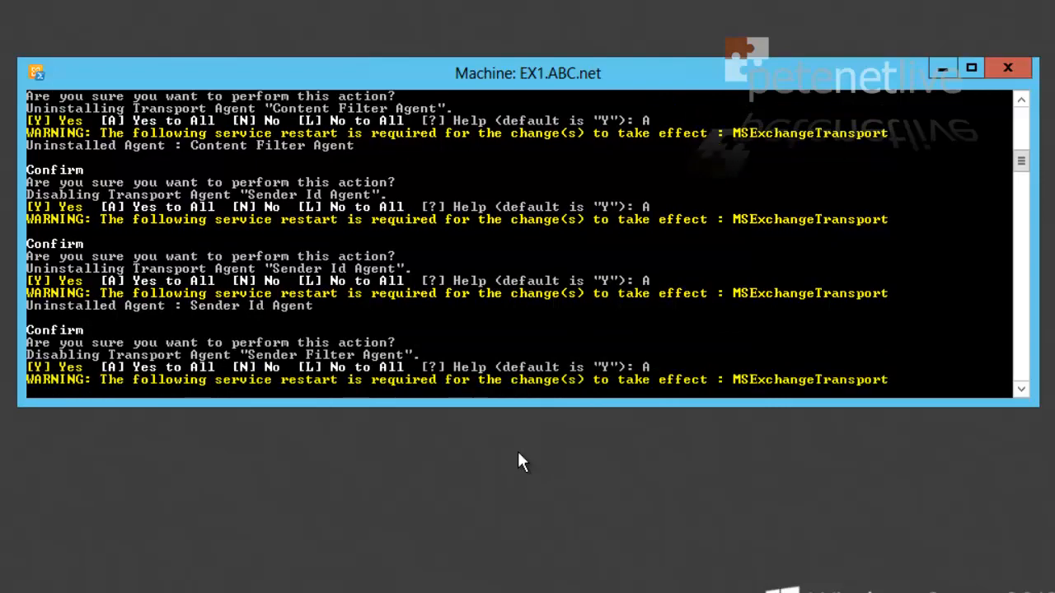
{"action": "type", "text": "A"}
{"action": "key", "text": "Return"}
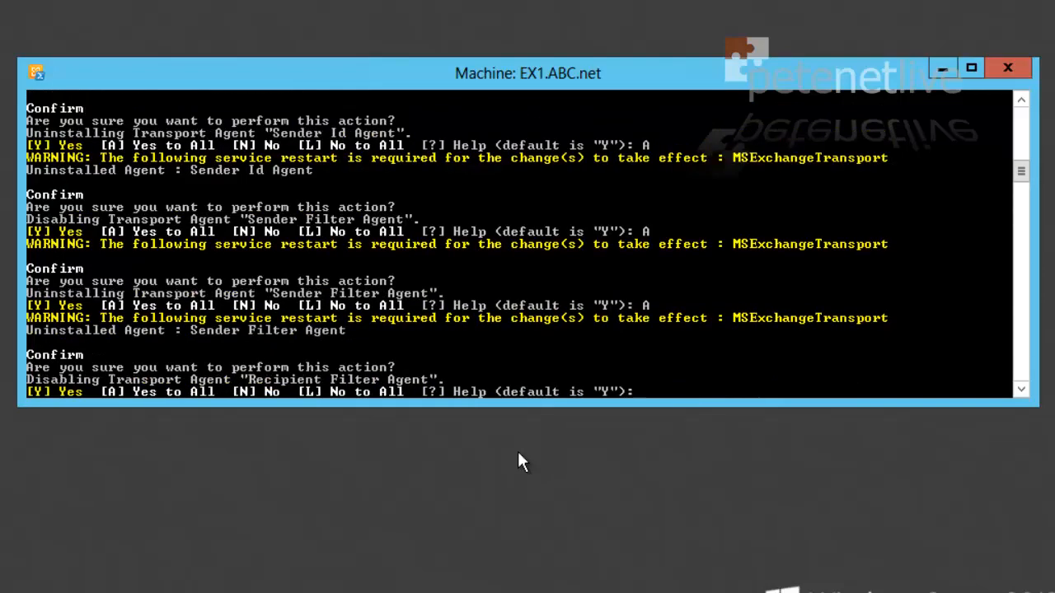
Step: Approve removing the Recipient Filter and Protocol Analysis agents, then run services.msc
{"action": "type", "text": "A"}
{"action": "key", "text": "Return"}
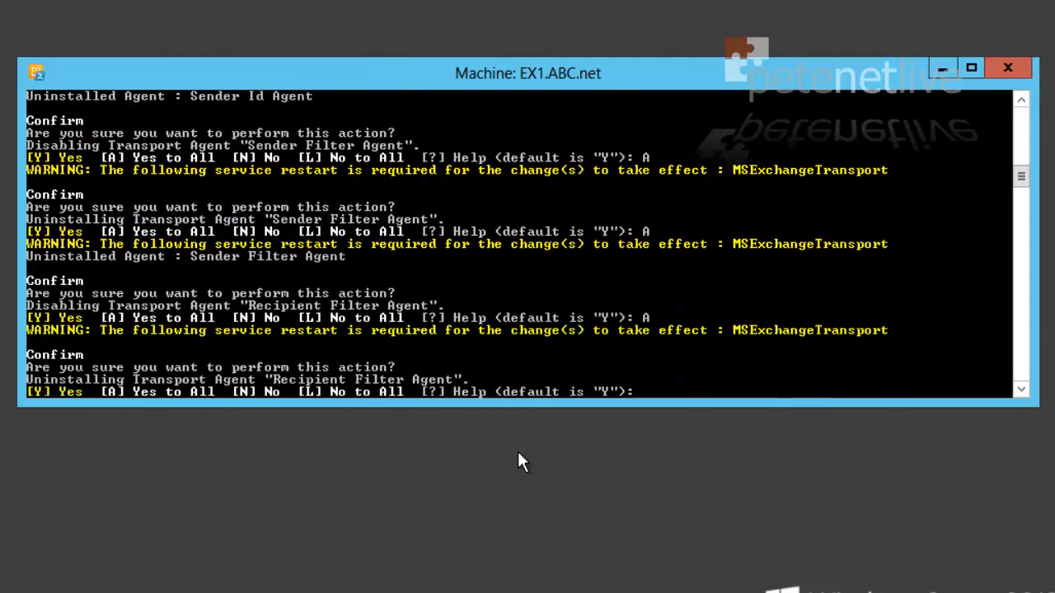
{"action": "type", "text": "A"}
{"action": "key", "text": "Return"}
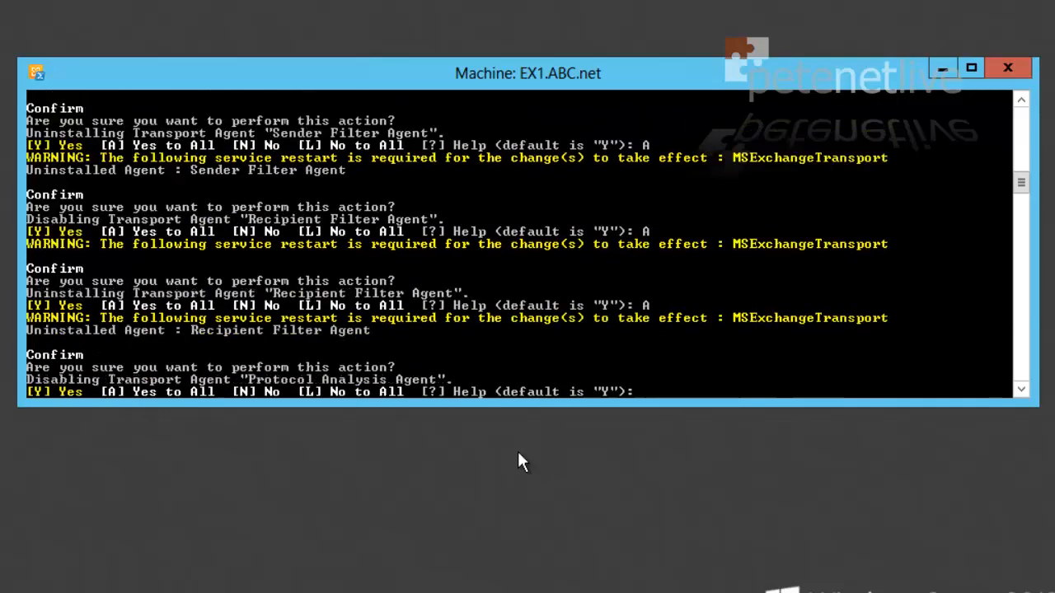
{"action": "type", "text": "A"}
{"action": "key", "text": "Return"}
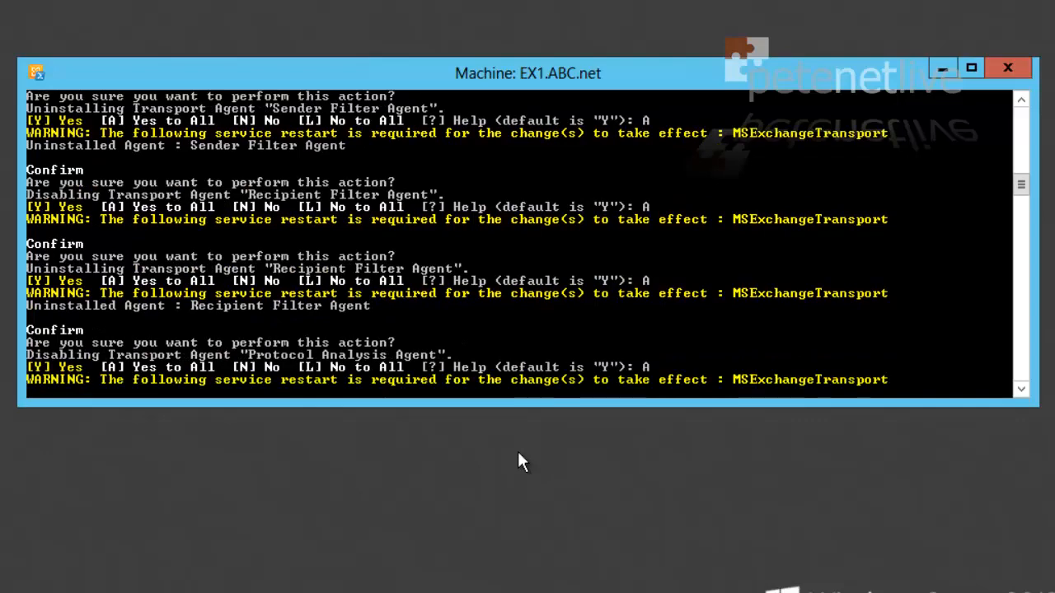
{"action": "type", "text": "A"}
{"action": "key", "text": "Return"}
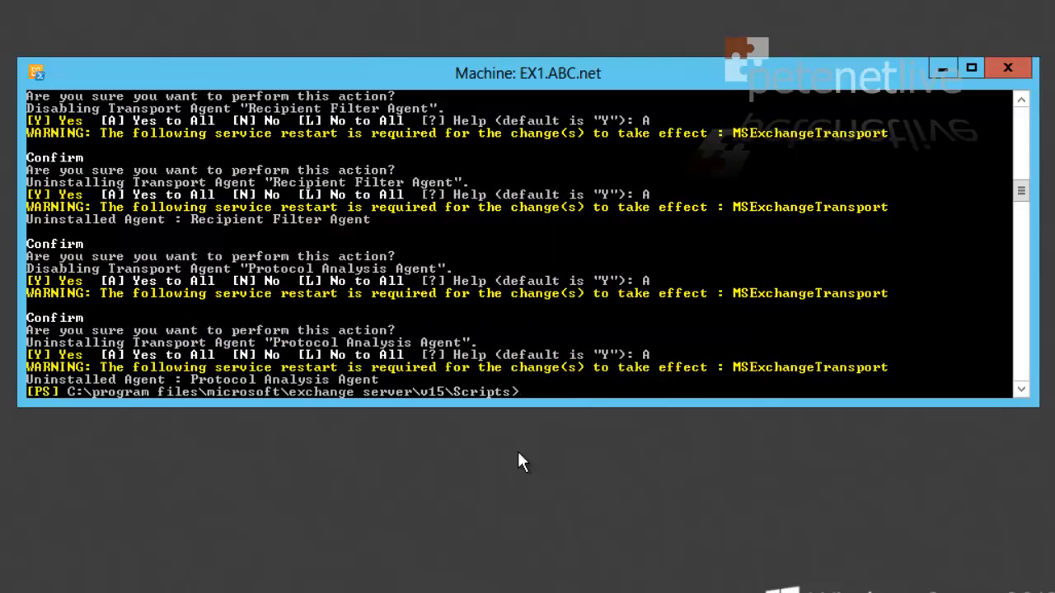
{"action": "type", "text": "services.msc"}
{"action": "key", "text": "Return"}
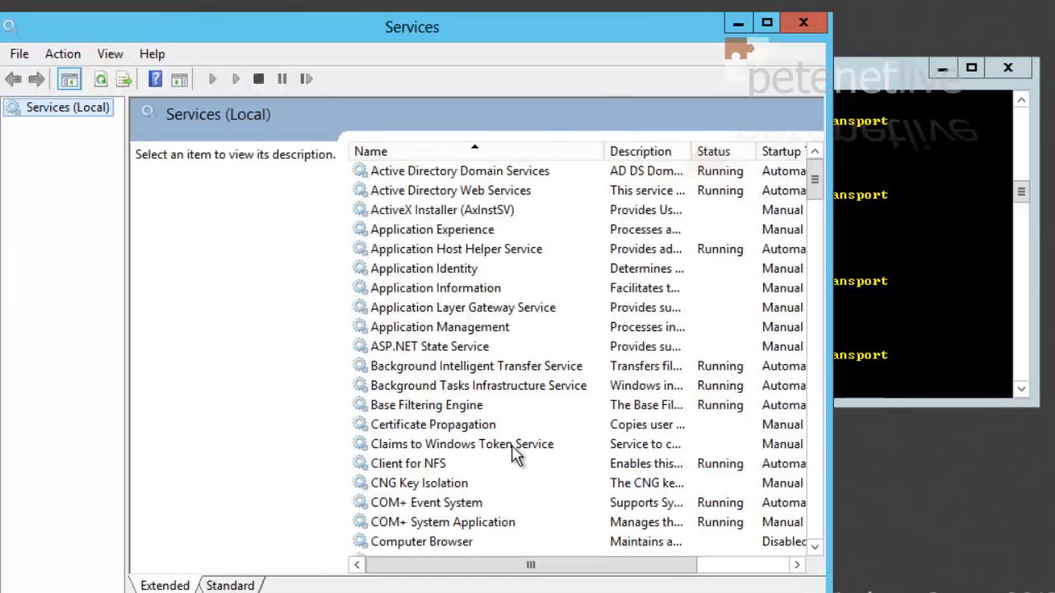
Step: Restart the Microsoft Exchange Transport service, then close the Services console
{"action": "left_click", "coordinate": [404, 408]}
{"action": "type", "text": "mi"}
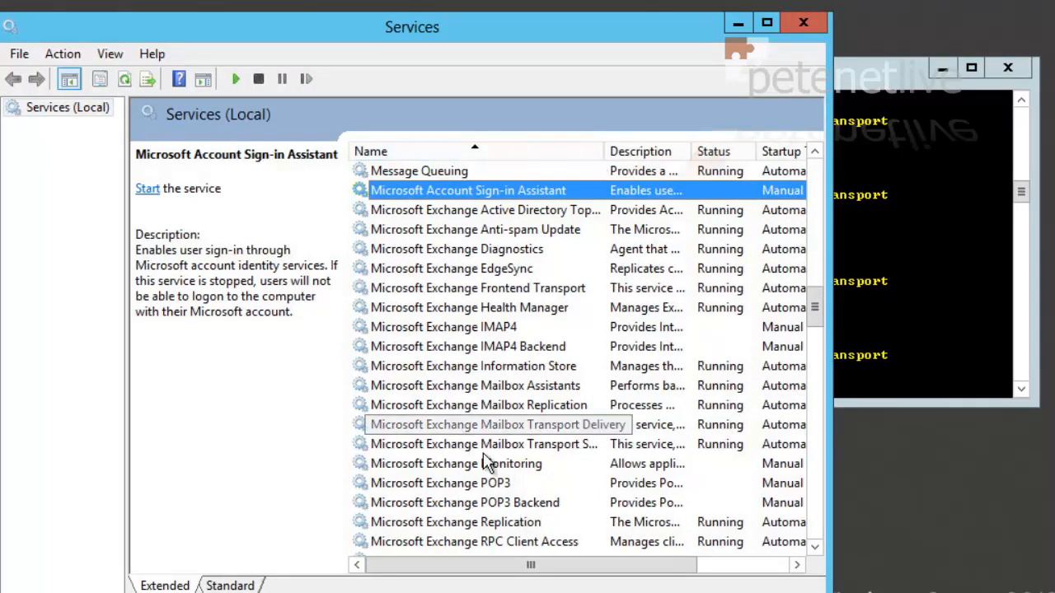
{"action": "left_click", "coordinate": [813, 519]}
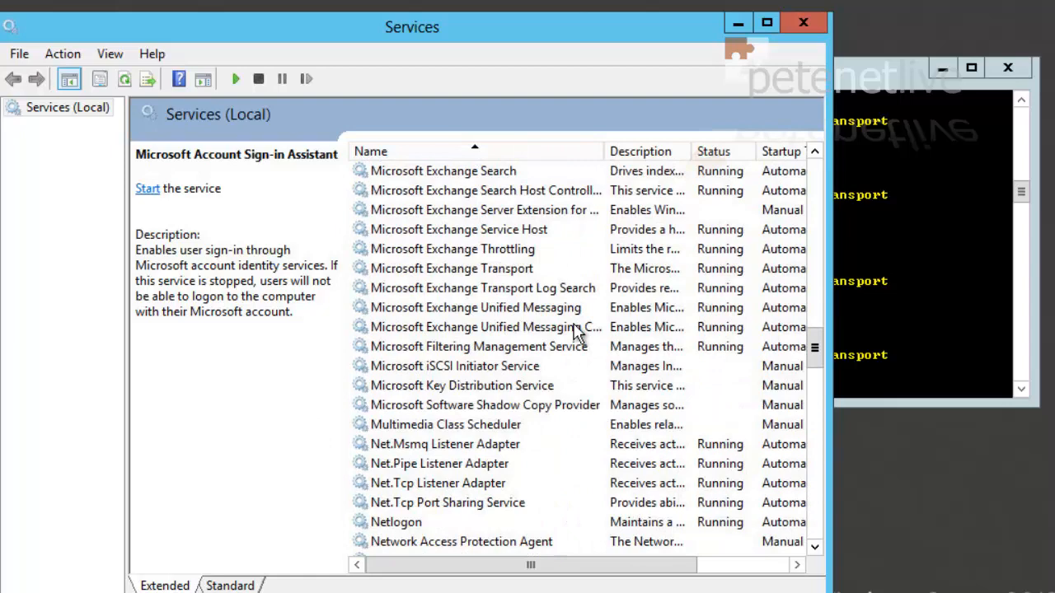
{"action": "left_click", "coordinate": [464, 274]}
{"action": "right_click", "coordinate": [464, 275]}
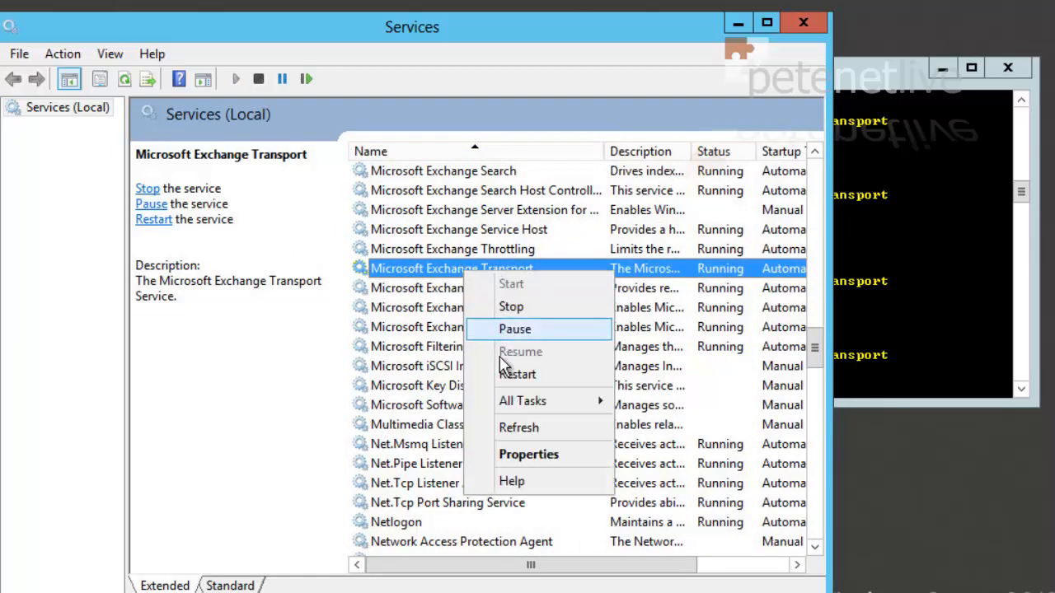
{"action": "left_click", "coordinate": [509, 378]}
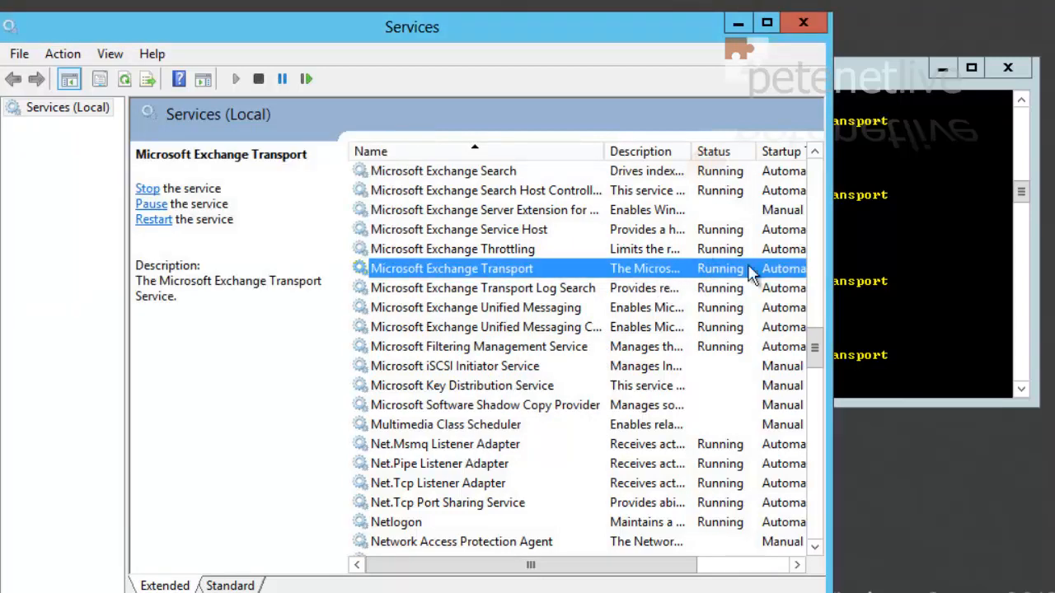
{"action": "left_click", "coordinate": [804, 23]}
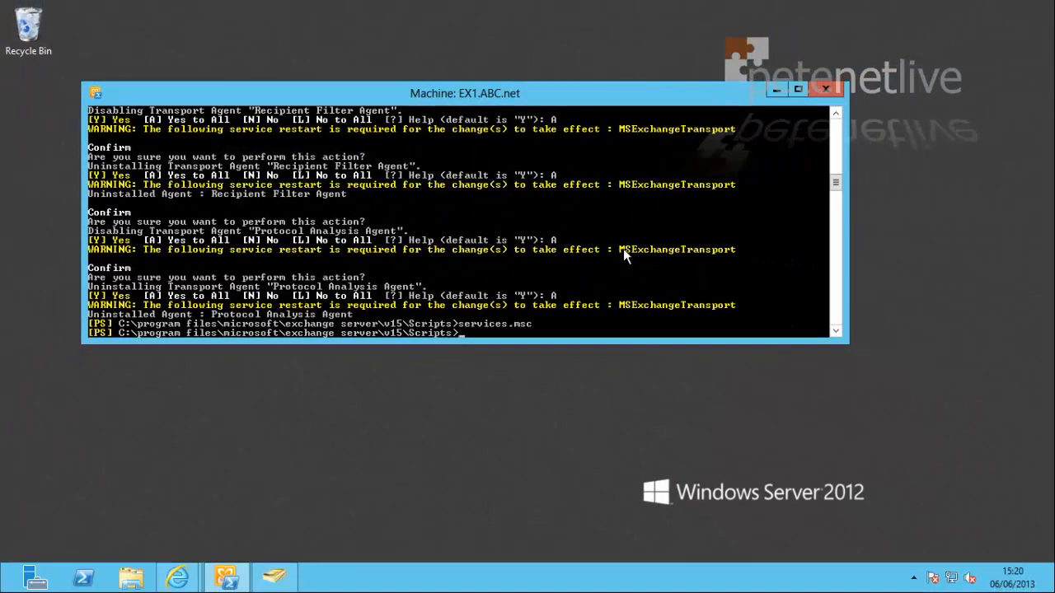
Step: Clear the screen, change to C:\, list the remaining transport agents, then close the shell
{"action": "type", "text": "s"}
{"action": "key", "text": "Return"}
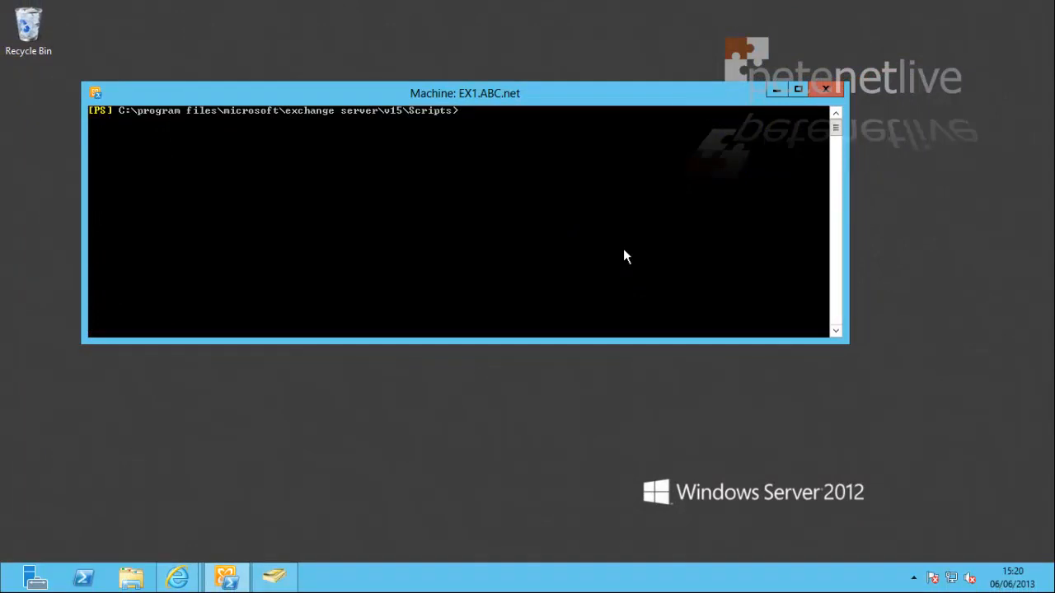
{"action": "type", "text": "cd\\"}
{"action": "key", "text": "Return"}
{"action": "key", "text": "Return"}
{"action": "key", "text": "Return"}
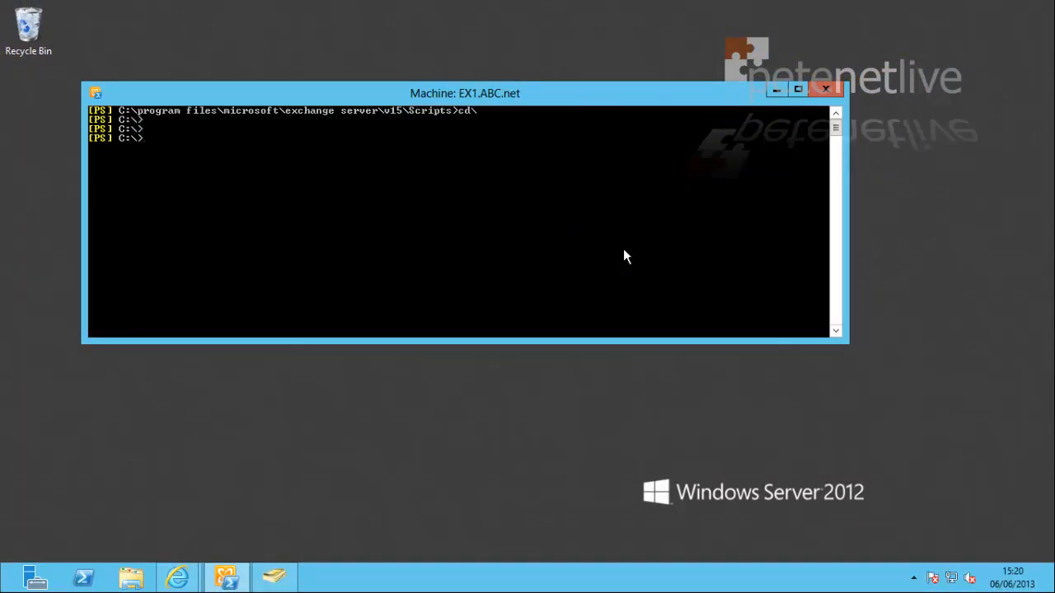
{"action": "type", "text": "Get-Tr"}
{"action": "key", "text": "Tab"}
{"action": "key", "text": "Tab"}
{"action": "key", "text": "Tab"}
{"action": "key", "text": "Return"}
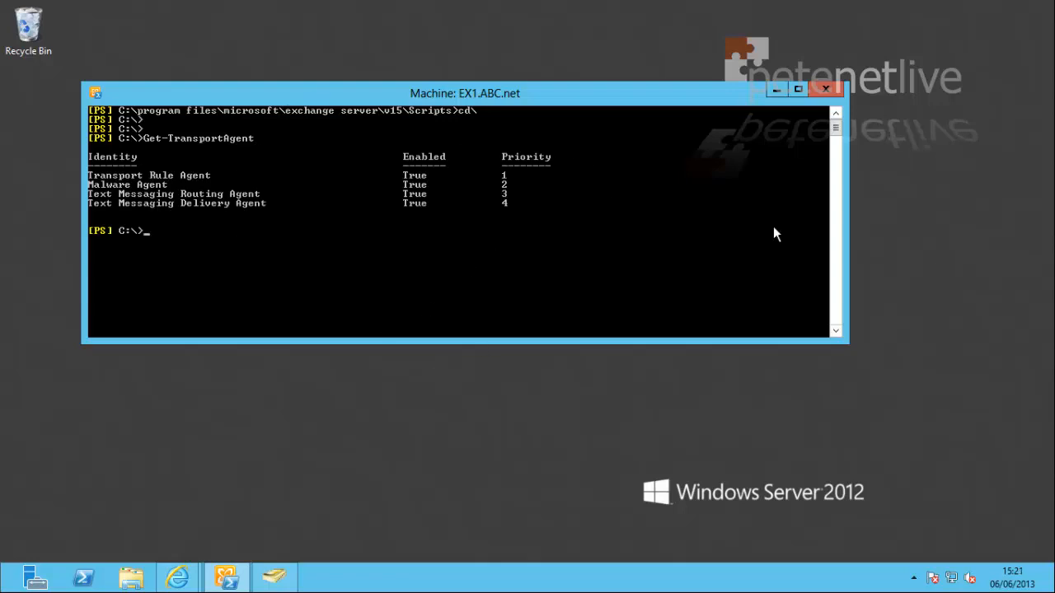
{"action": "left_click", "coordinate": [828, 92]}
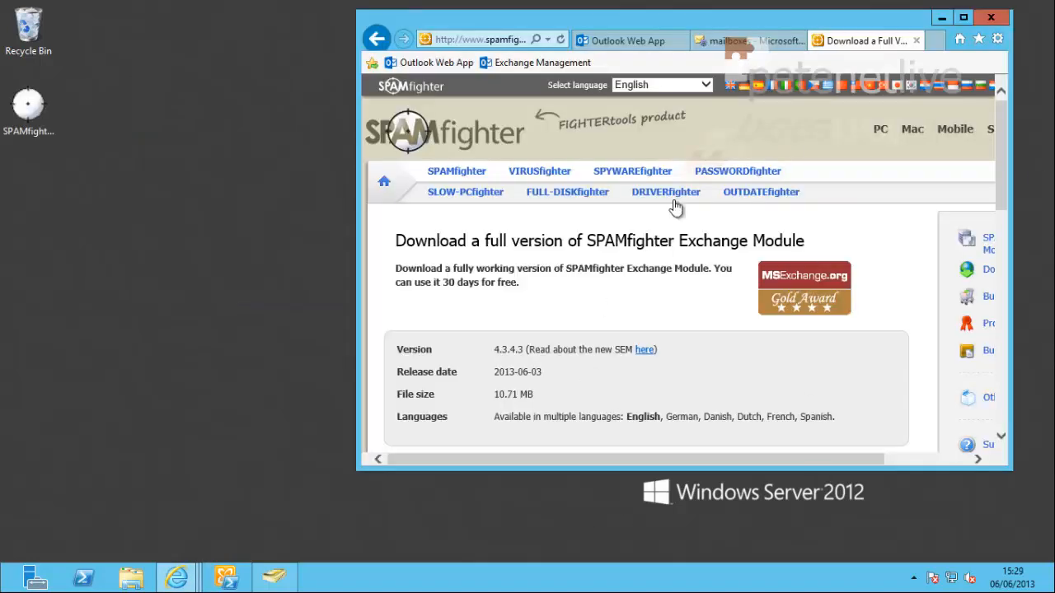
Step: Review the SPAMfighterExchangeModule.exe properties, then run it as administrator
{"action": "right_click", "coordinate": [29, 108]}
{"action": "left_click", "coordinate": [86, 352]}
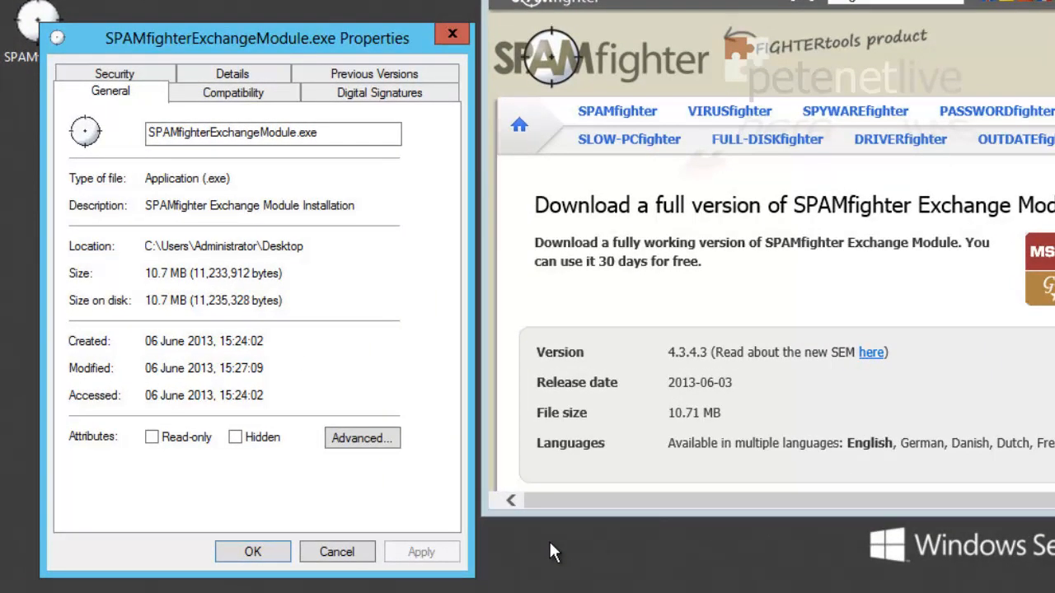
{"action": "left_click", "coordinate": [253, 553]}
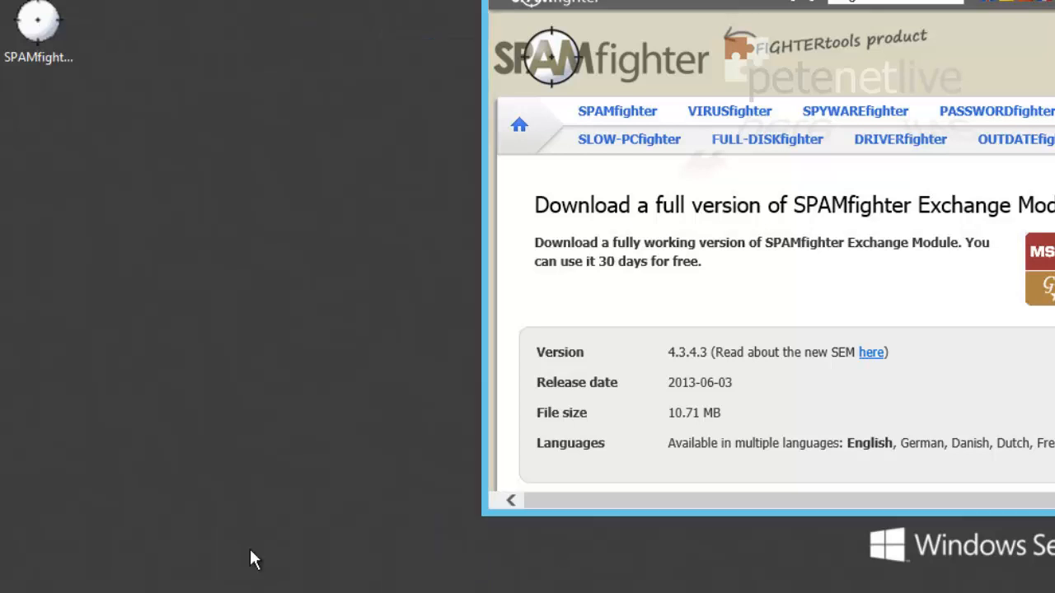
{"action": "right_click", "coordinate": [42, 20]}
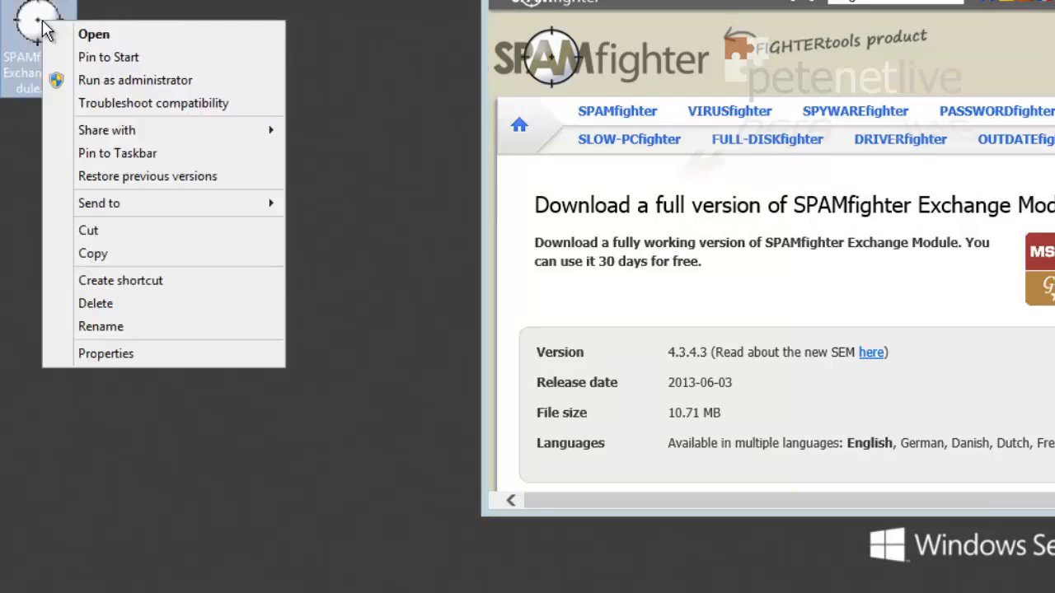
{"action": "left_click", "coordinate": [99, 82]}
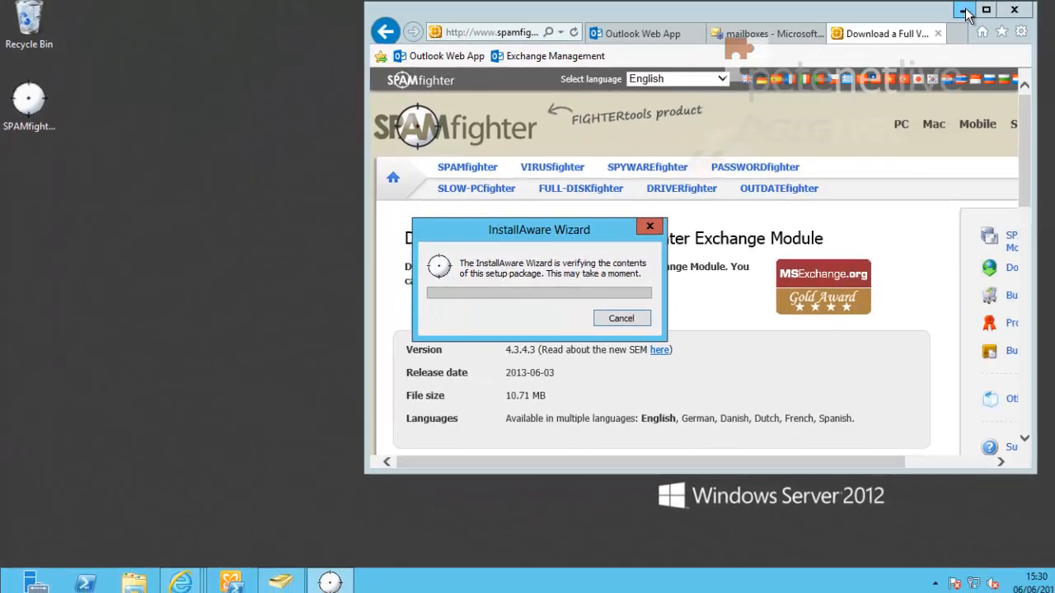
Step: Minimize Internet Explorer and advance past the InstallAware welcome page
{"action": "left_click", "coordinate": [965, 12]}
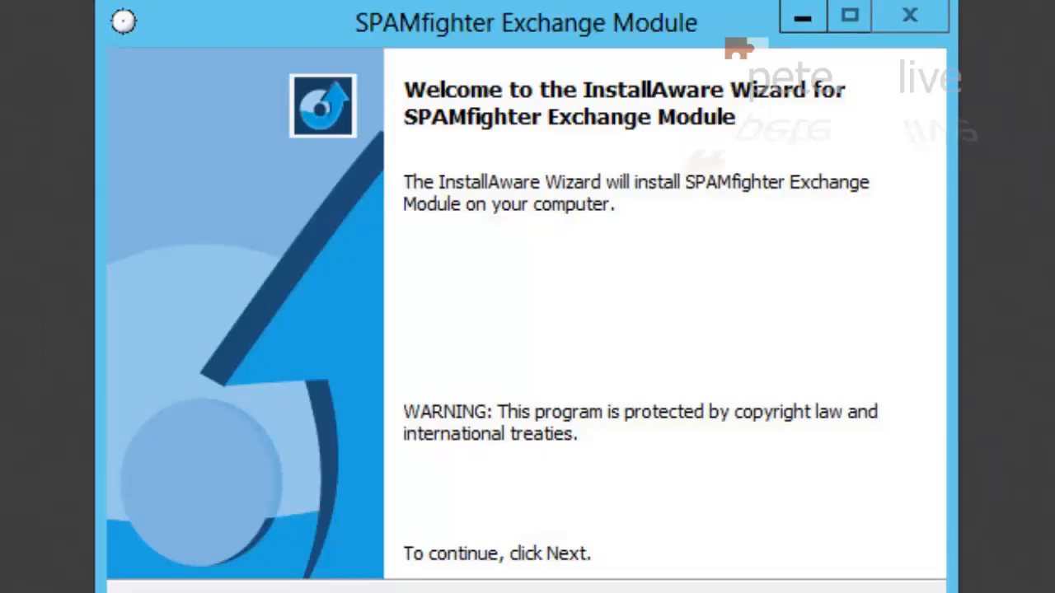
{"action": "left_click", "coordinate": [689, 558]}
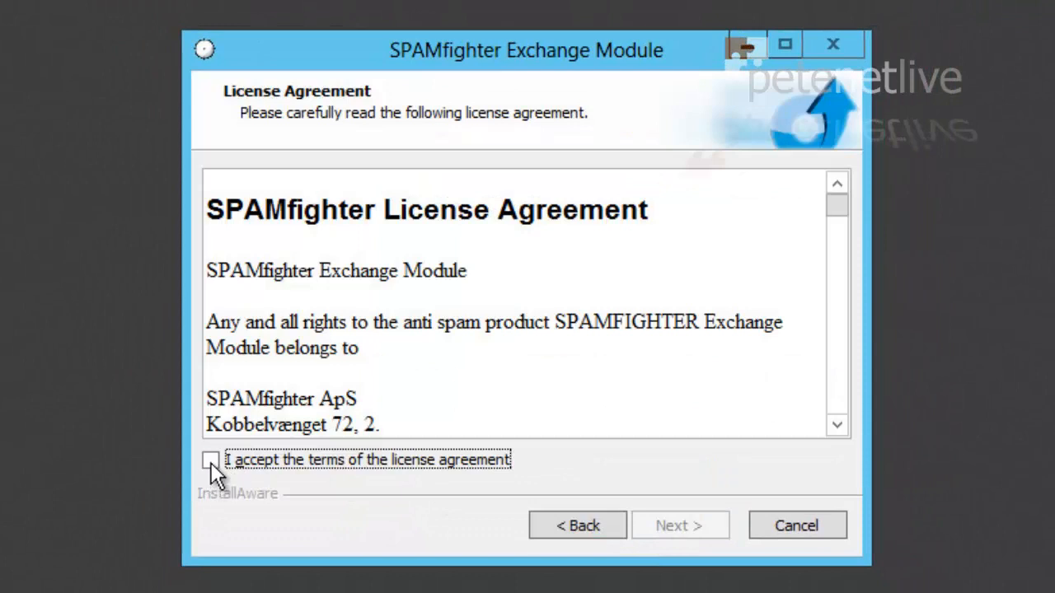
Step: Accept the licence and register company PeteNetLive with the contact's full name and e-mail
{"action": "left_click", "coordinate": [211, 462]}
{"action": "left_click", "coordinate": [676, 530]}
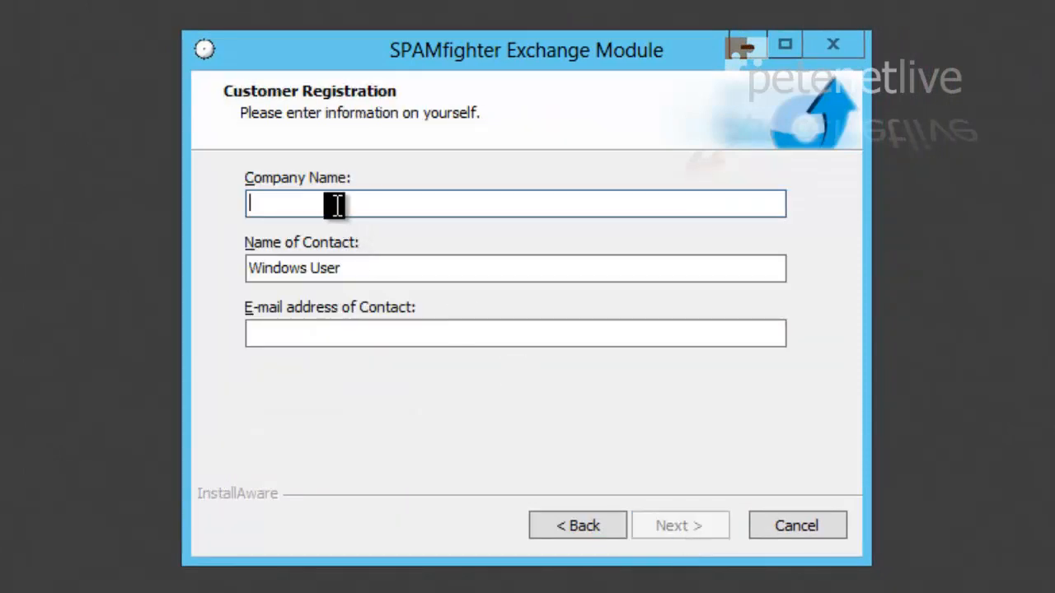
{"action": "type", "text": "PeteNet"}
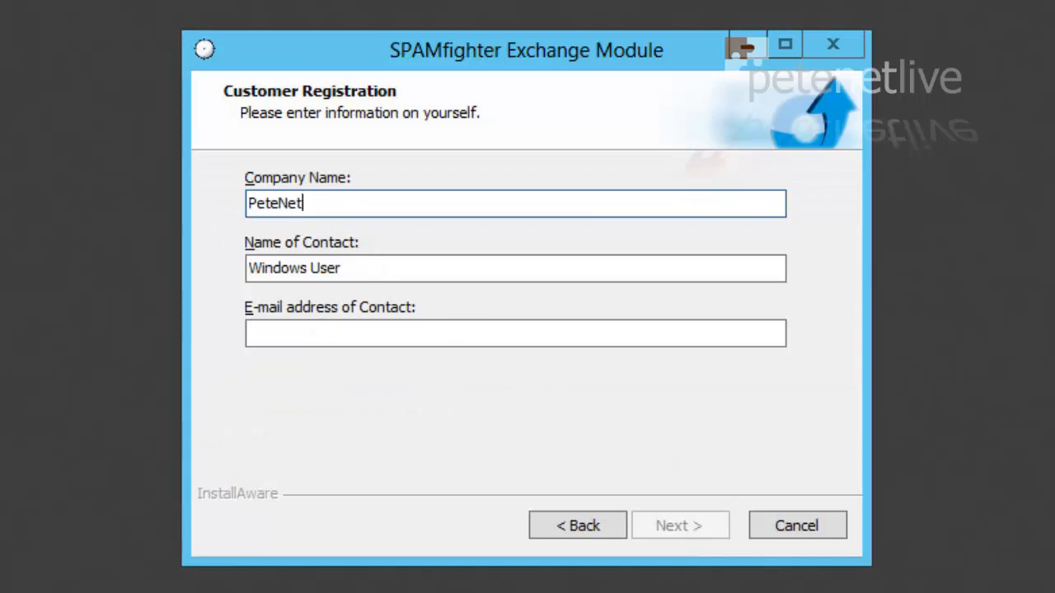
{"action": "type", "text": "Live"}
{"action": "key", "text": "Tab"}
{"action": "type", "text": "Pete Long"}
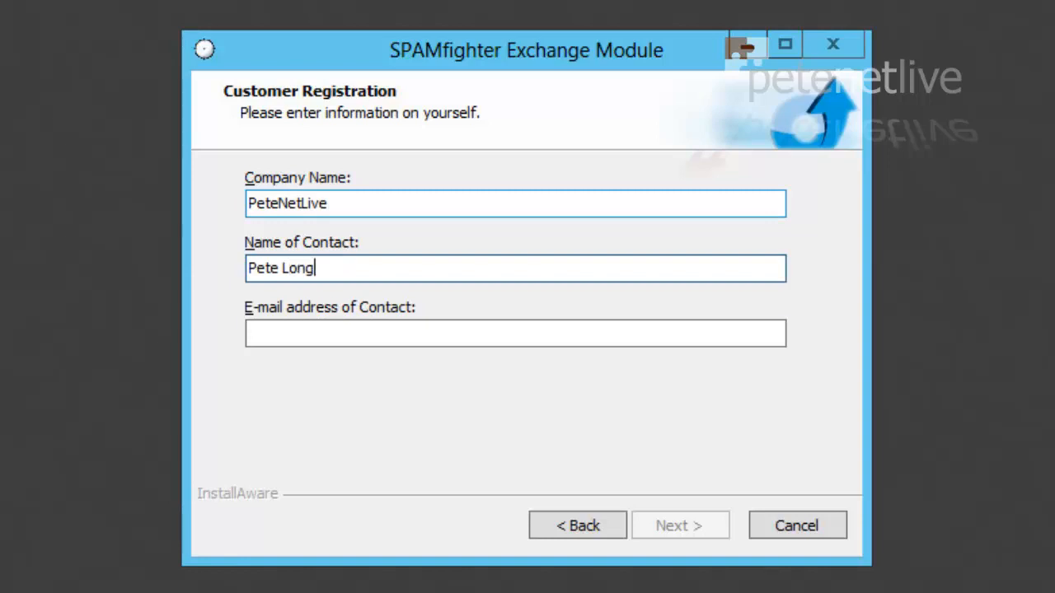
{"action": "key", "text": "Tab"}
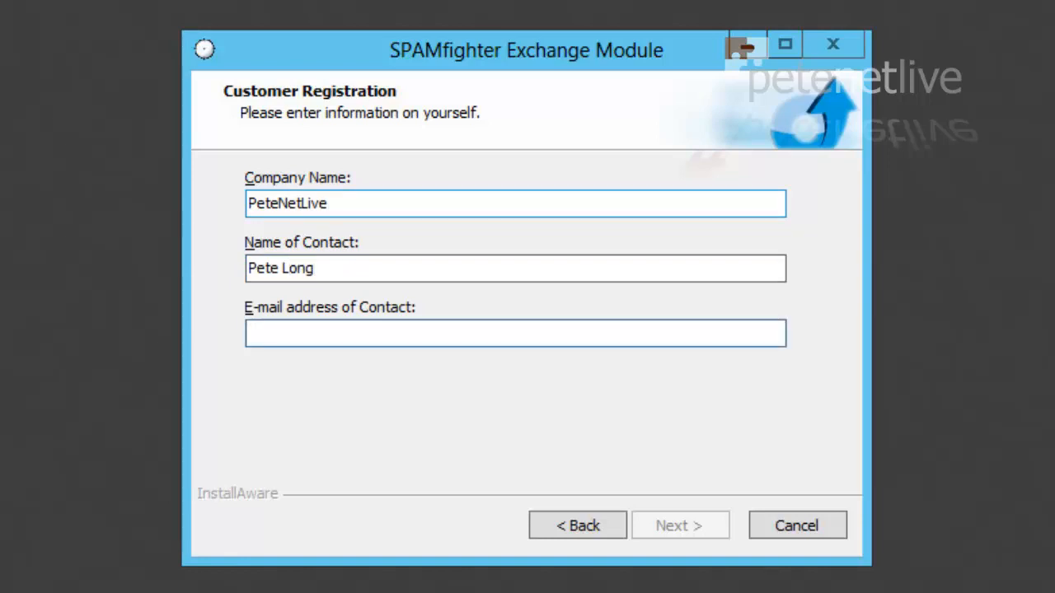
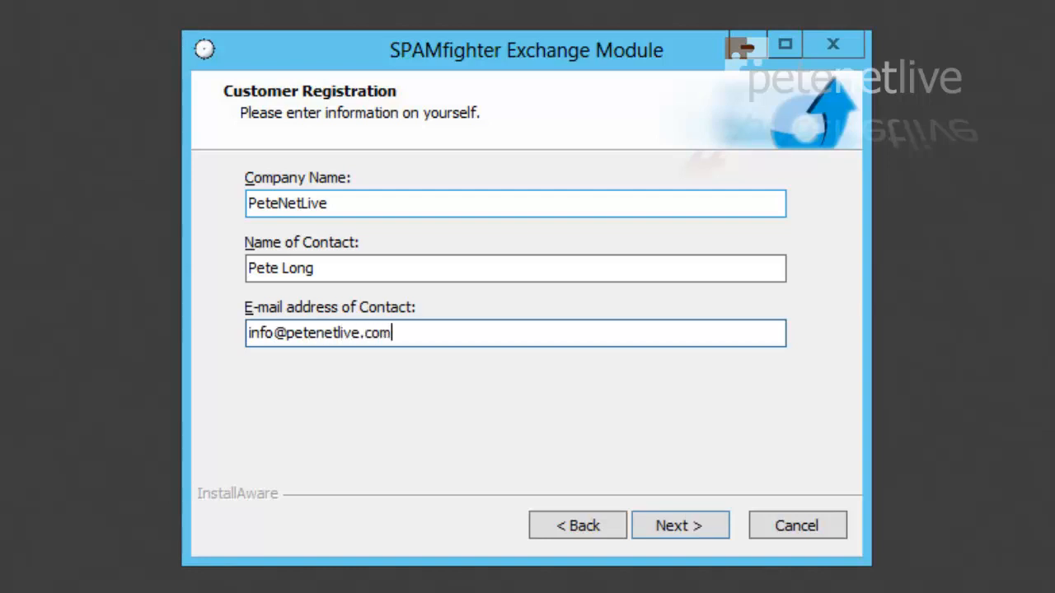
{"action": "left_click", "coordinate": [656, 526]}
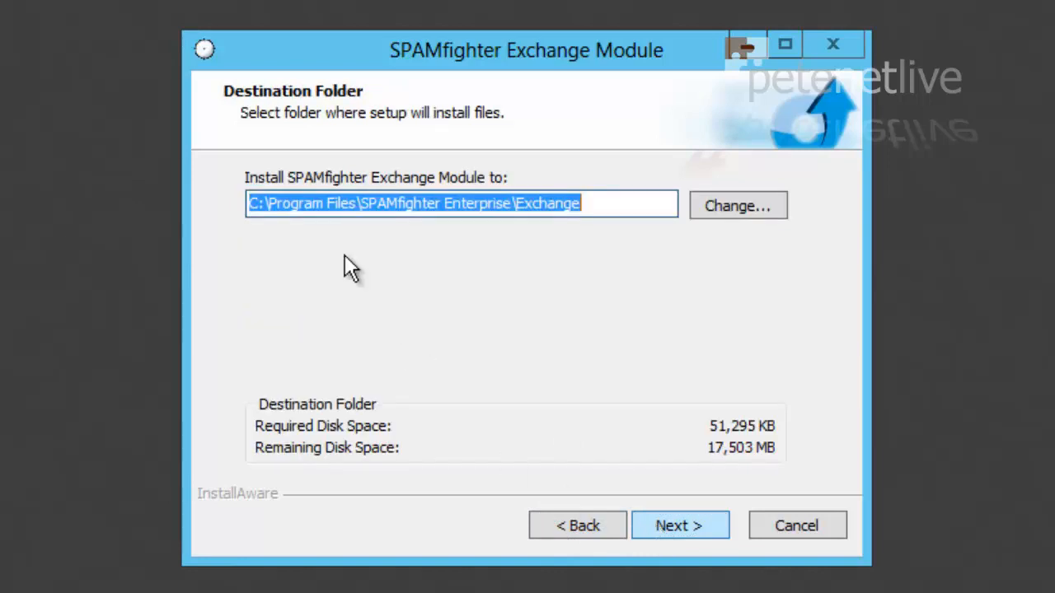
Step: Keep the default folder, install, and enter the SPAMfighterService account password for domain ABC
{"action": "left_click", "coordinate": [679, 528]}
{"action": "left_click", "coordinate": [678, 528]}
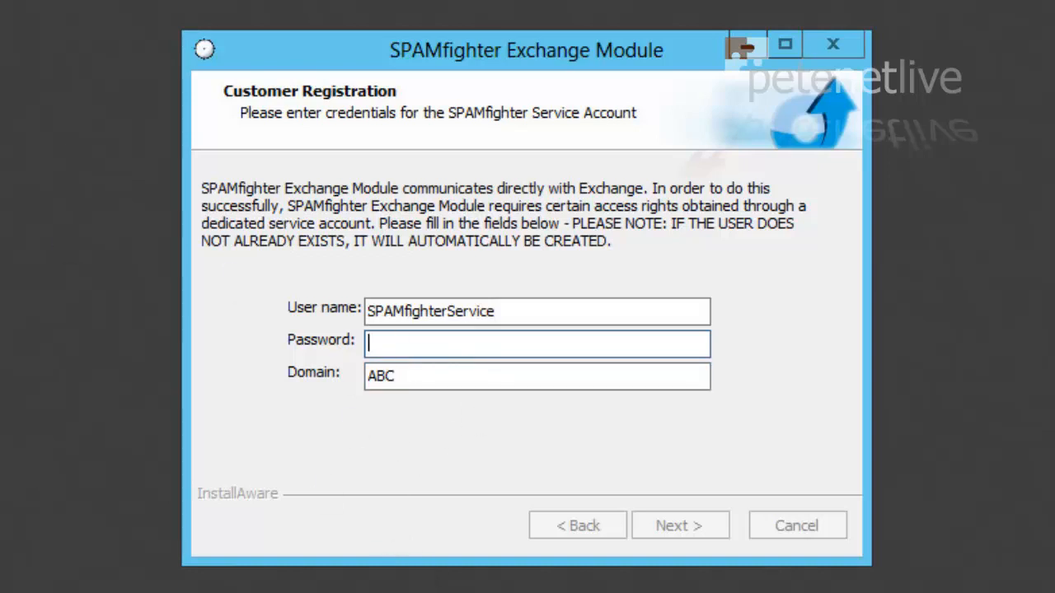
{"action": "type", "text": "*"}
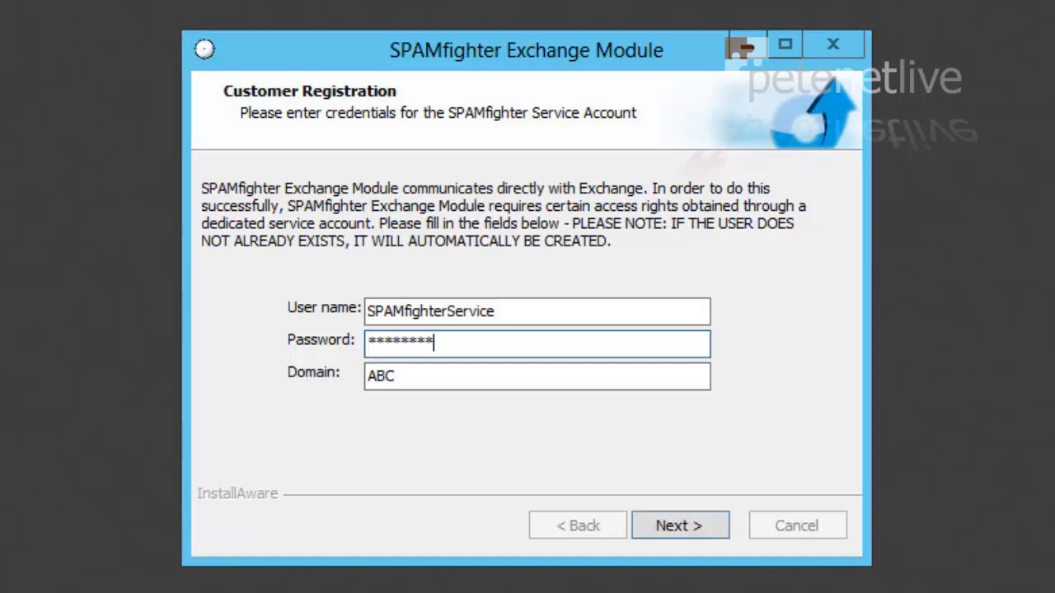
{"action": "left_click", "coordinate": [678, 526]}
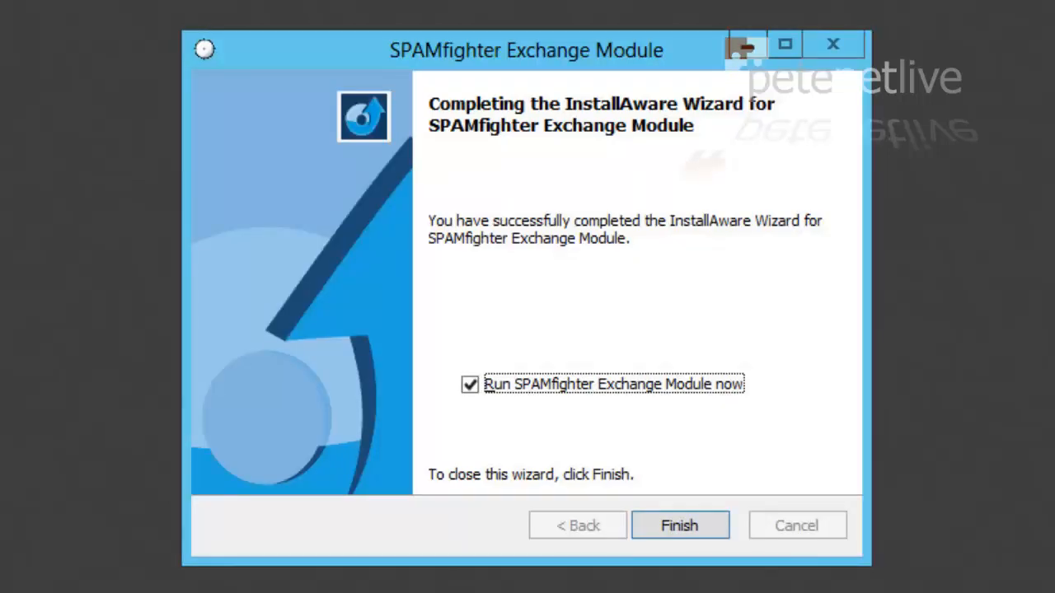
Step: Finish the wizard, maximize the localhost:5000 admin page, and switch to the Start screen
{"action": "key", "text": "Return"}
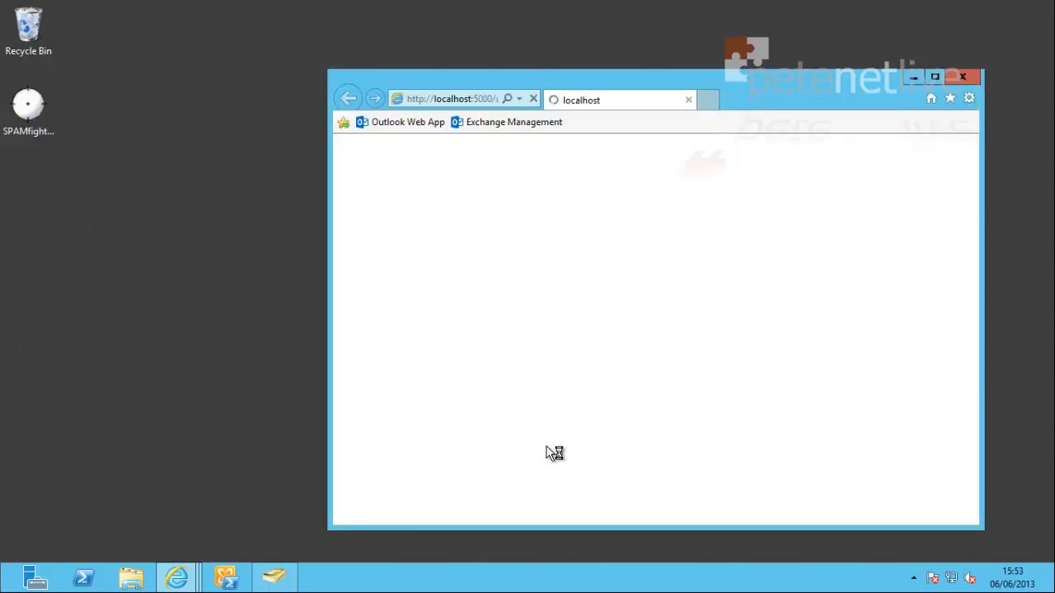
{"action": "left_click", "coordinate": [934, 77]}
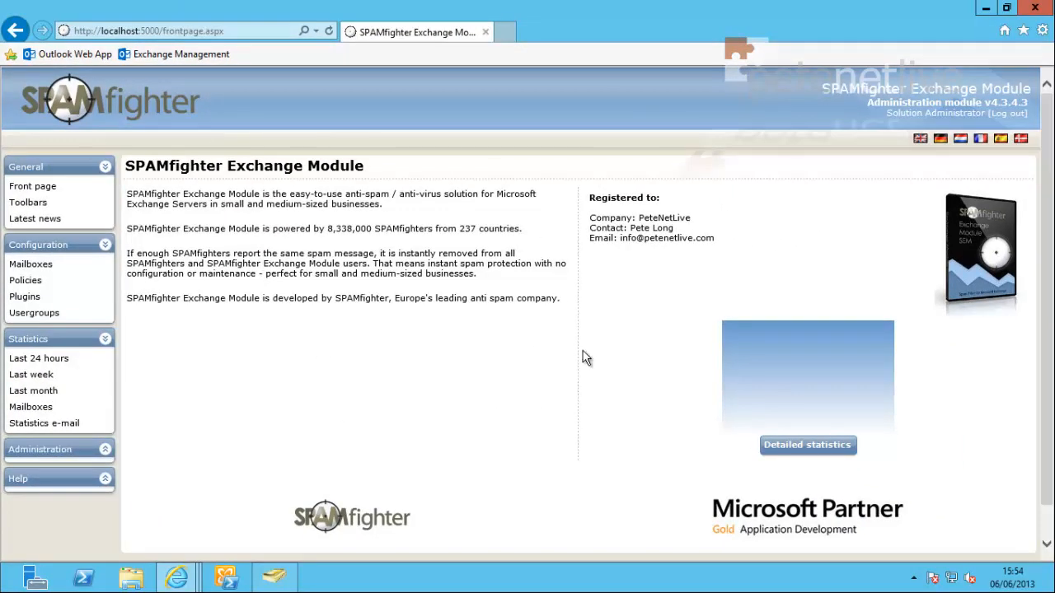
{"action": "key", "text": "super"}
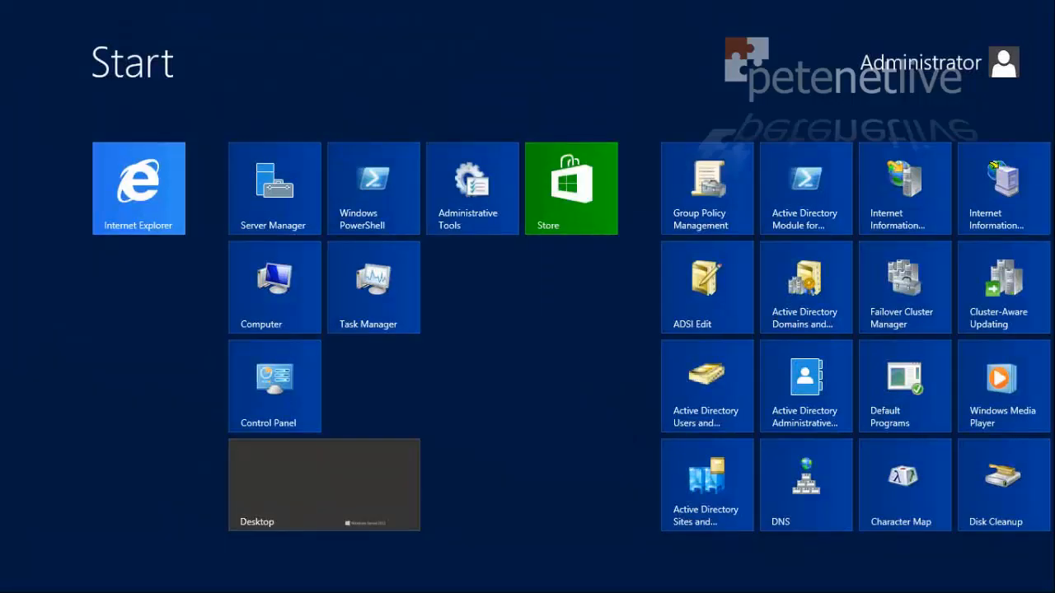
Step: Review the Outlook Web Application toolbar details and the Toolbar Service plugin configuration, then return to Toolbars
{"action": "left_click_drag", "start_coordinate": [476, 587], "coordinate": [746, 575]}
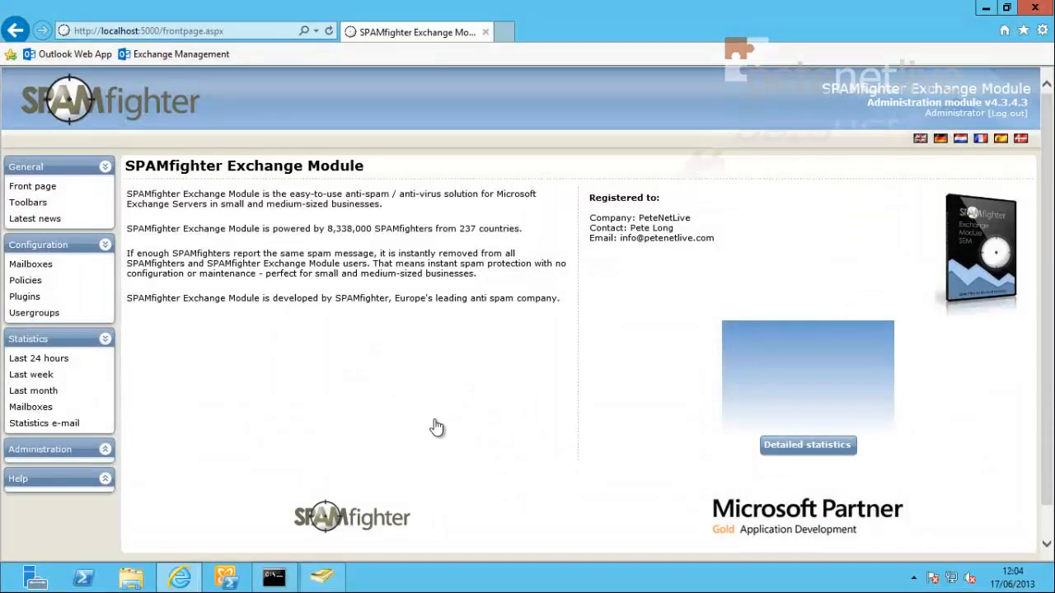
{"action": "left_click", "coordinate": [23, 206]}
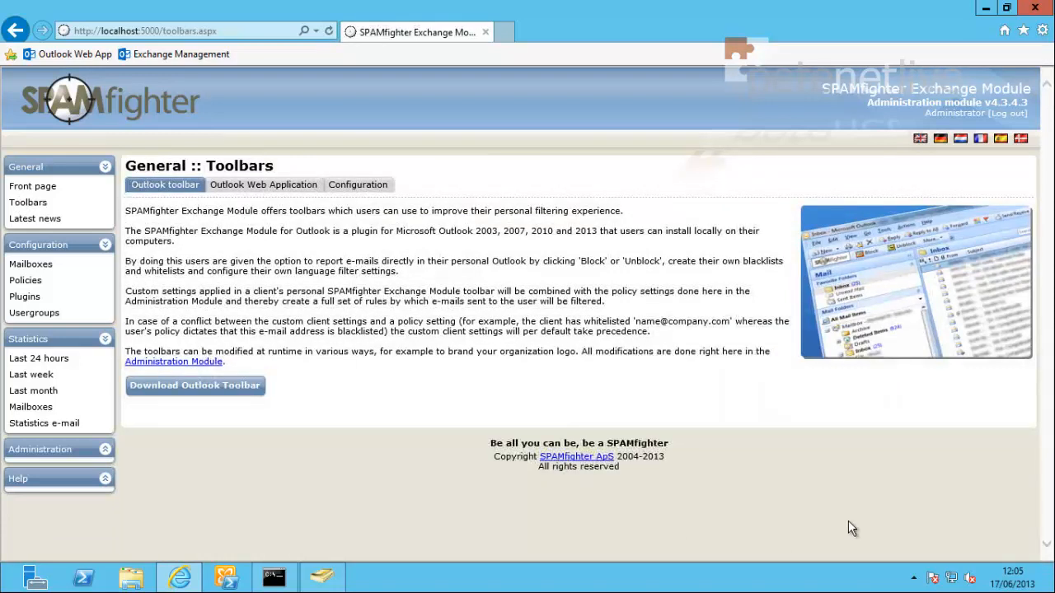
{"action": "left_click", "coordinate": [227, 186]}
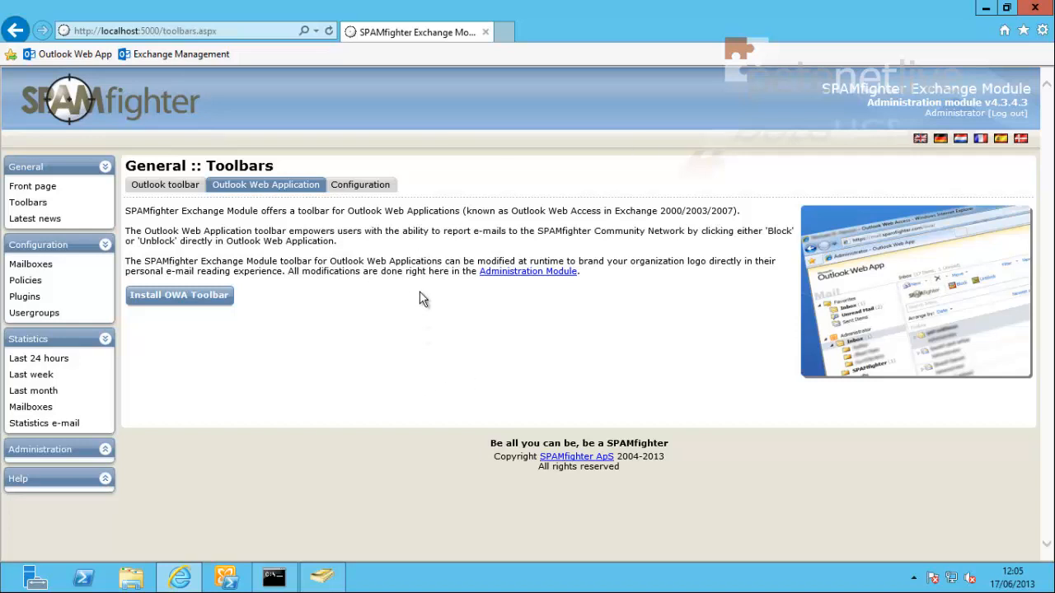
{"action": "left_click", "coordinate": [361, 185]}
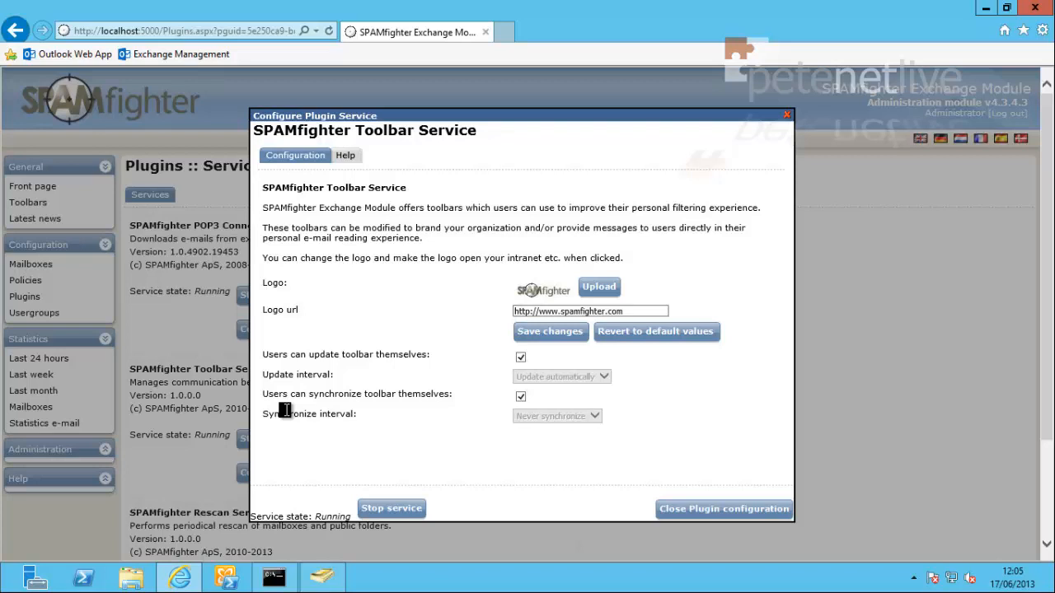
{"action": "left_click", "coordinate": [700, 511]}
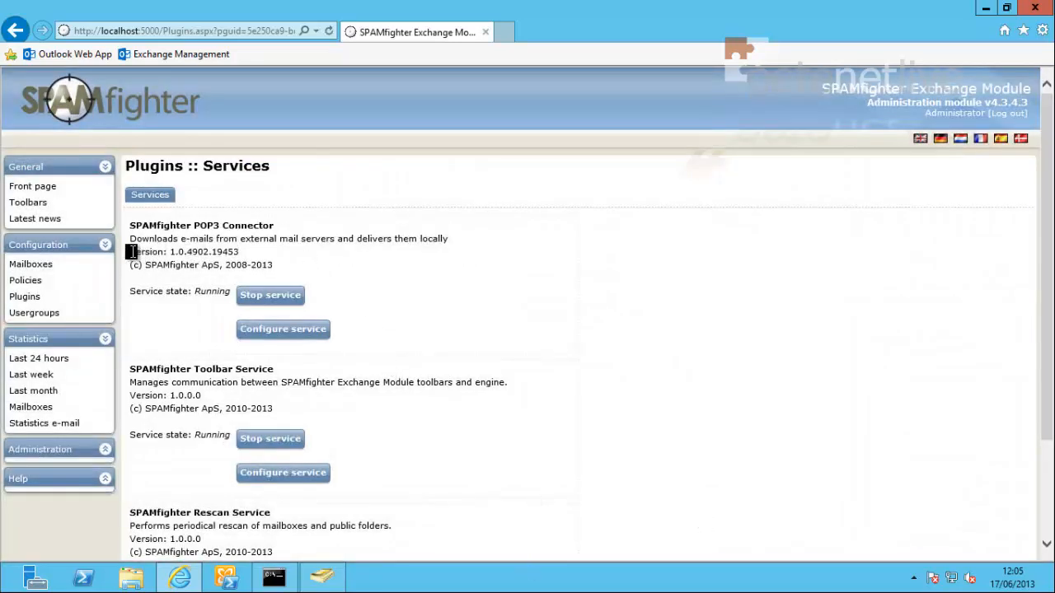
{"action": "left_click", "coordinate": [34, 203]}
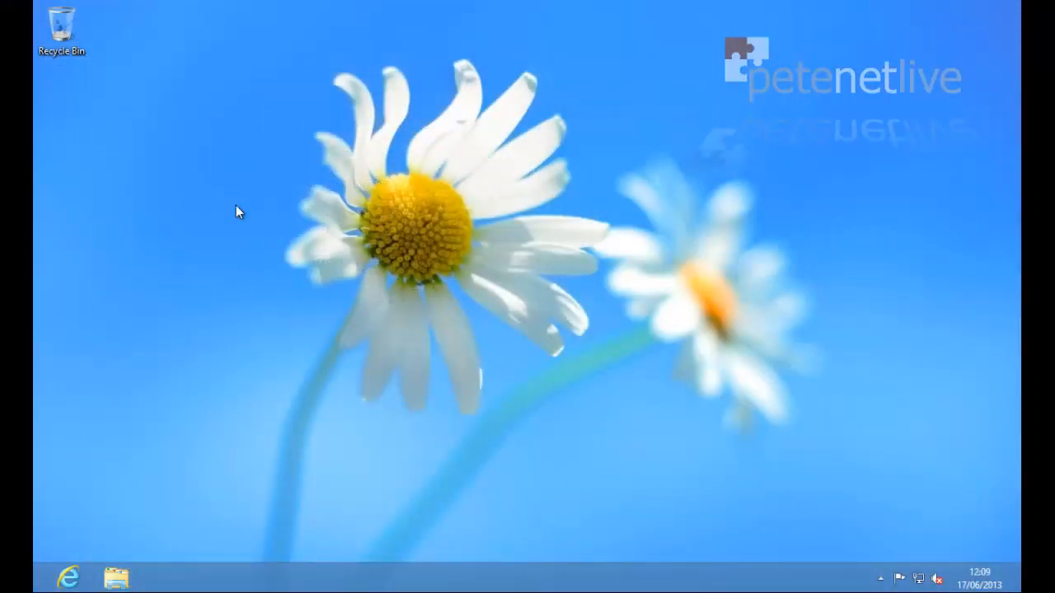
Step: Launch Internet Explorer maximized and log in to the SPAMfighter admin site as administrator
{"action": "left_click", "coordinate": [67, 578]}
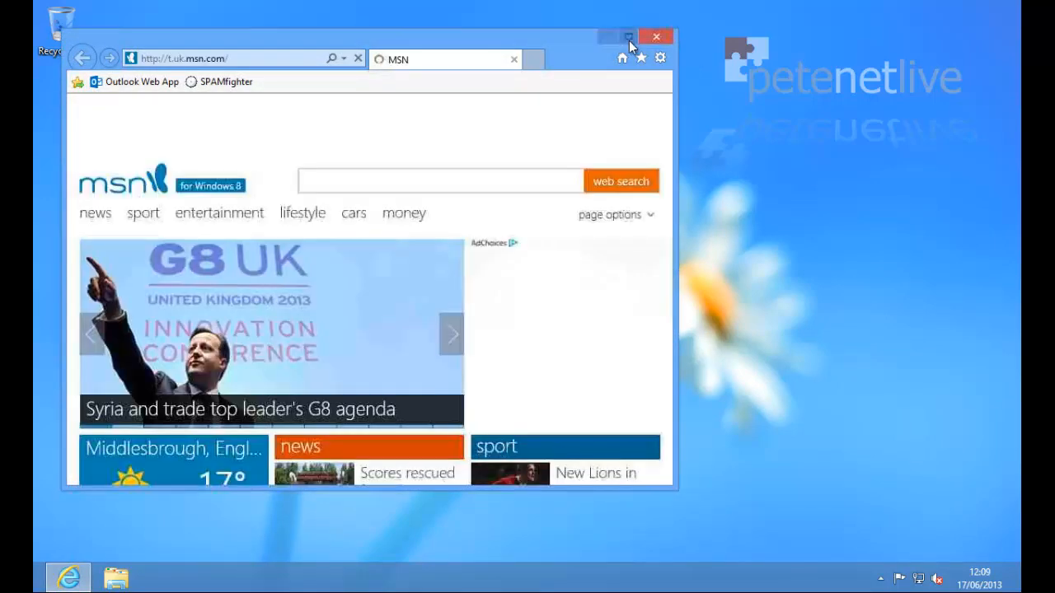
{"action": "left_click", "coordinate": [629, 37]}
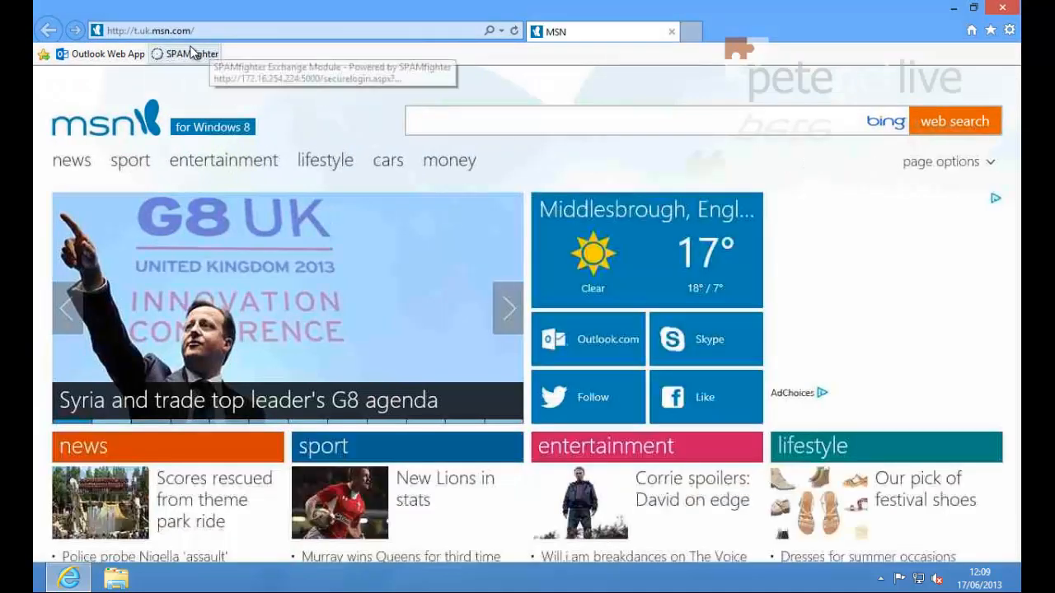
{"action": "left_click", "coordinate": [208, 53]}
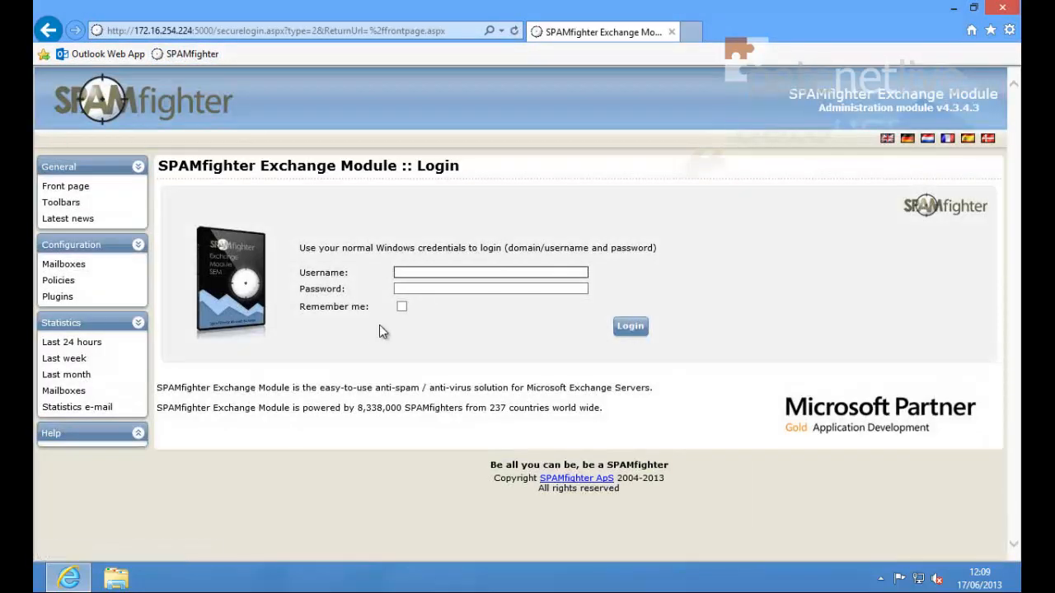
{"action": "type", "text": "administrator"}
{"action": "key", "text": "Tab"}
{"action": "key", "text": "Return"}
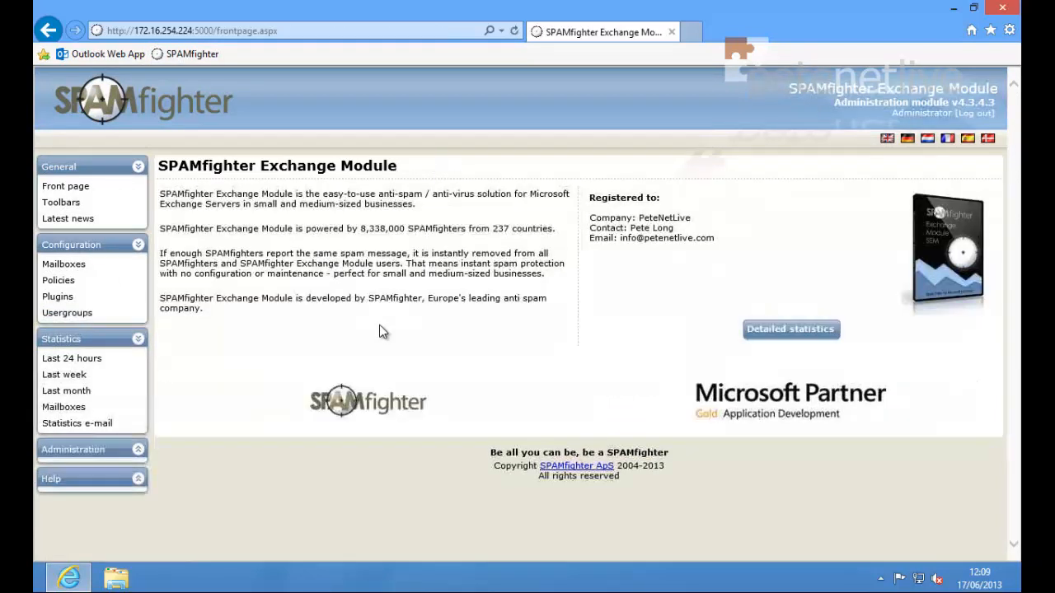
Step: Download the Outlook Toolbar installer from the Toolbars page and run it
{"action": "left_click", "coordinate": [52, 204]}
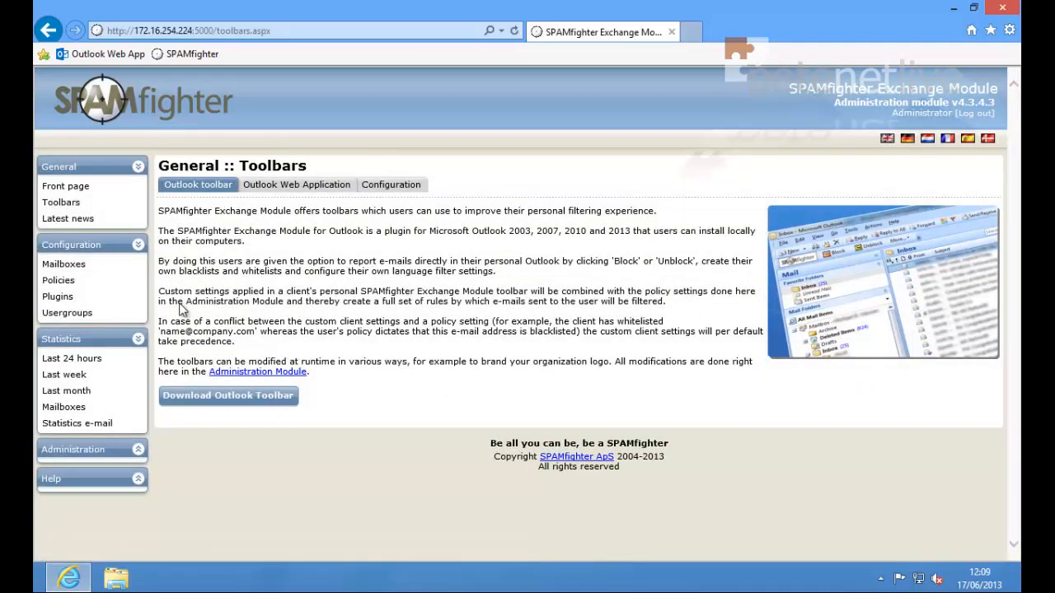
{"action": "left_click", "coordinate": [190, 400]}
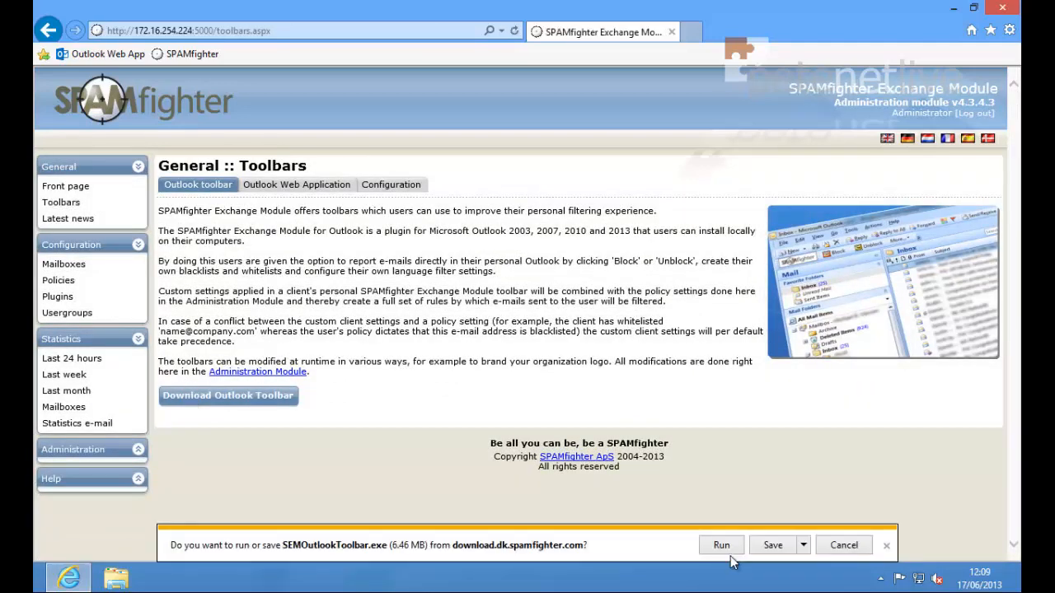
{"action": "left_click", "coordinate": [721, 546]}
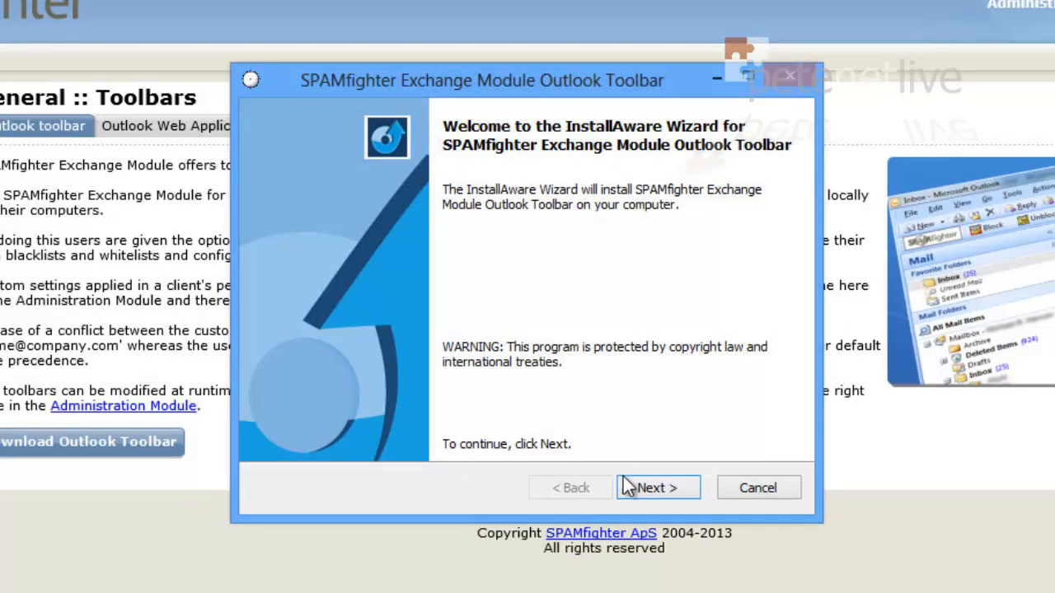
Step: Accept the licence agreement and complete the Outlook Toolbar installation through to Finish
{"action": "left_click", "coordinate": [654, 492]}
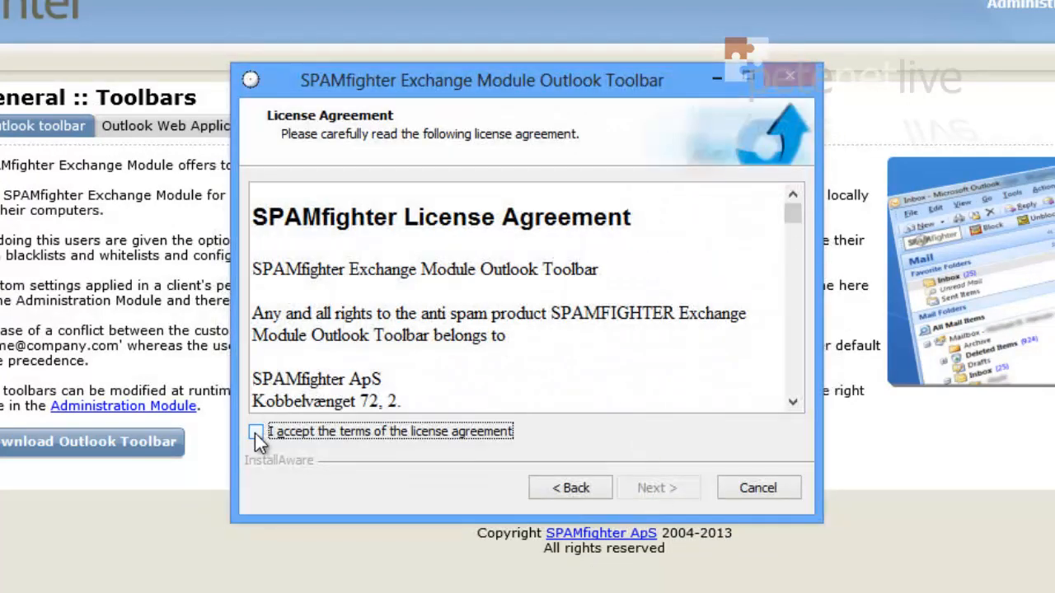
{"action": "left_click", "coordinate": [257, 432]}
{"action": "left_click", "coordinate": [672, 487]}
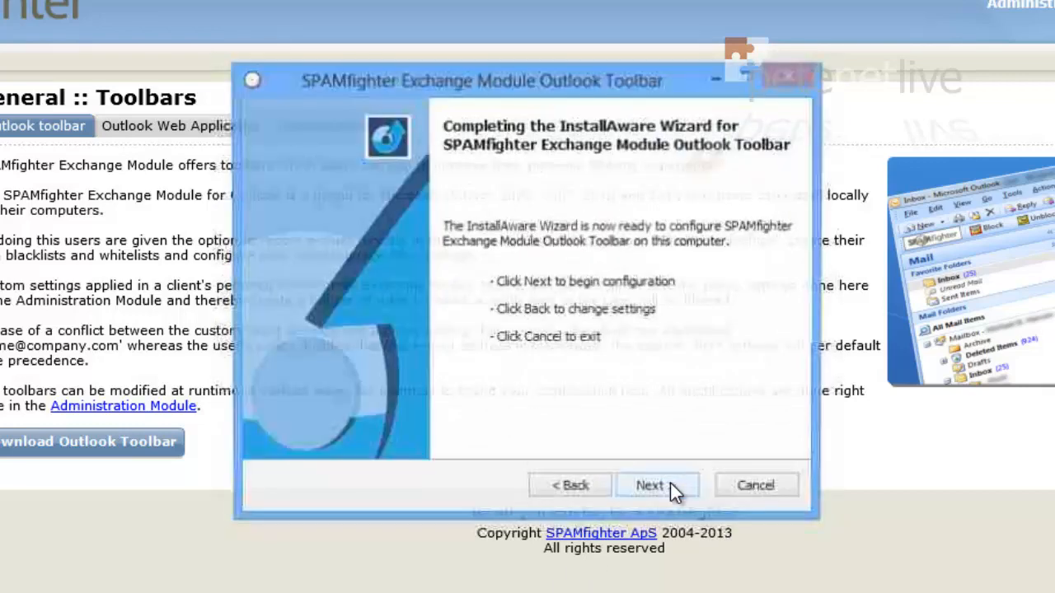
{"action": "left_click", "coordinate": [672, 488]}
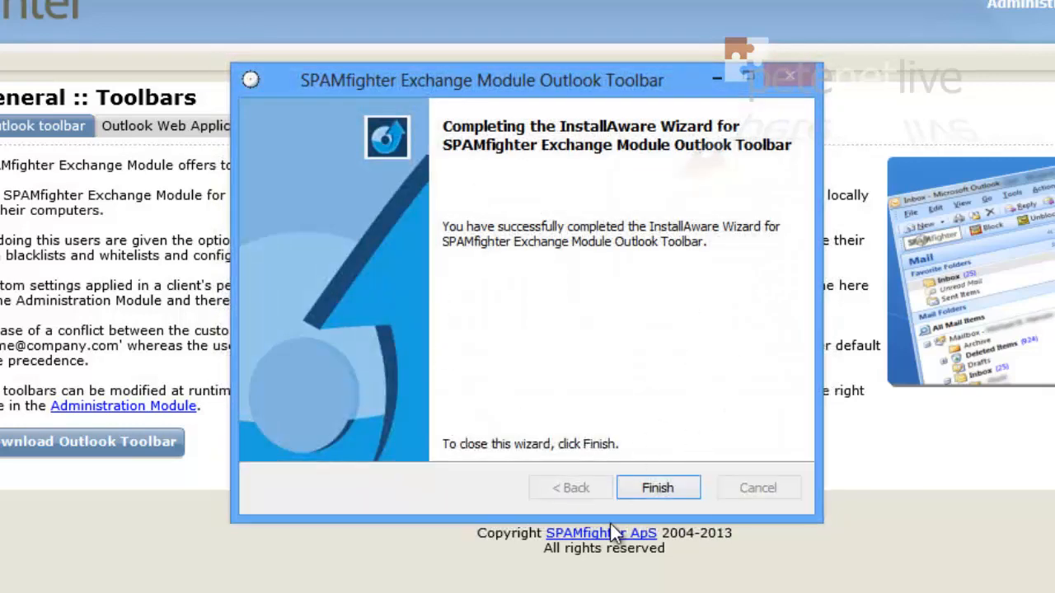
{"action": "left_click", "coordinate": [656, 497]}
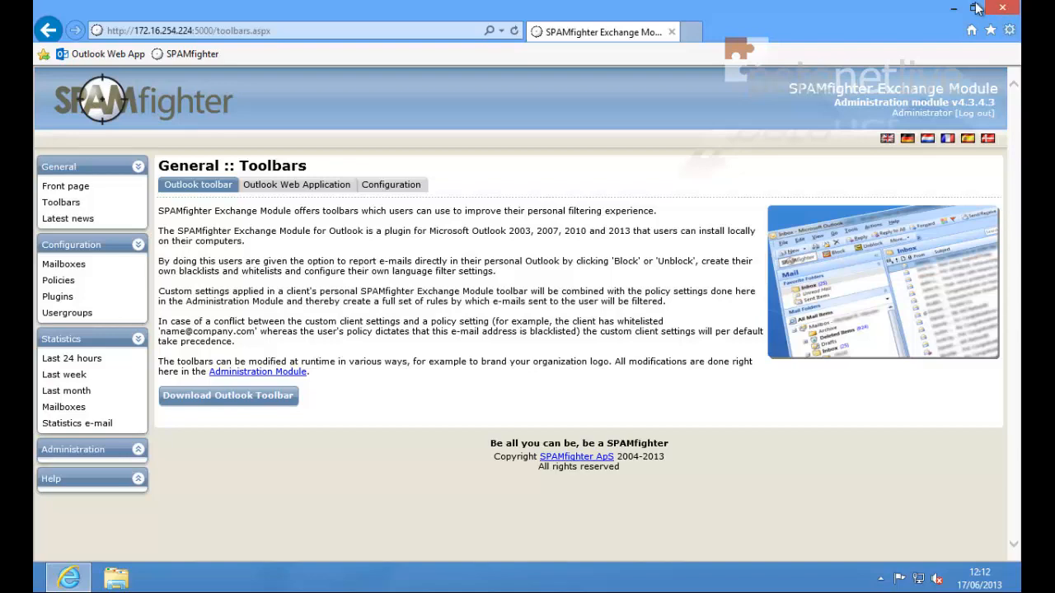
Step: Minimize Internet Explorer and launch 'outlook' from the Windows Run dialog
{"action": "left_click", "coordinate": [952, 15]}
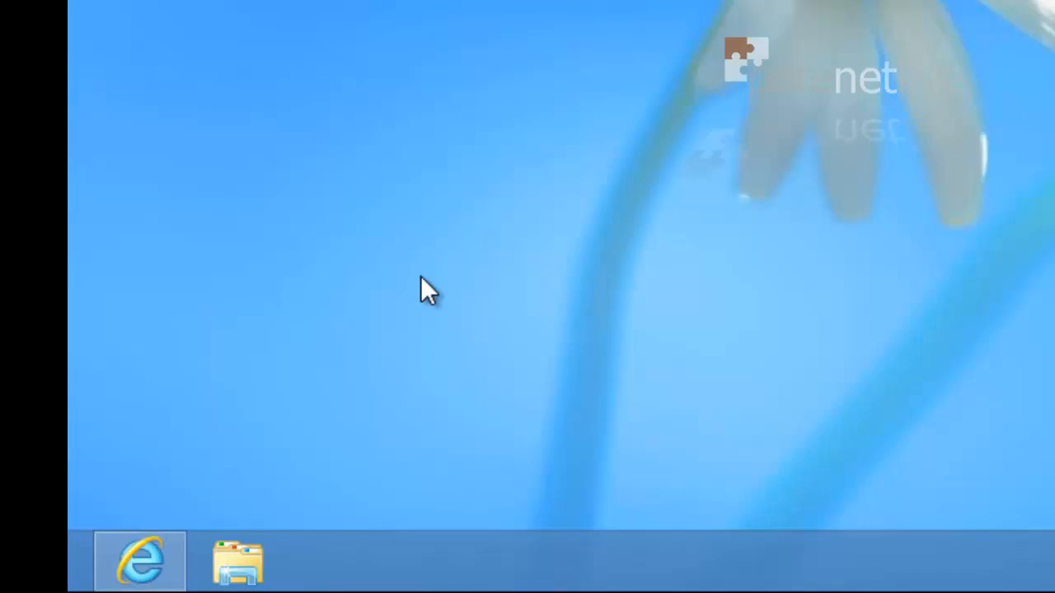
{"action": "key", "text": "super+r"}
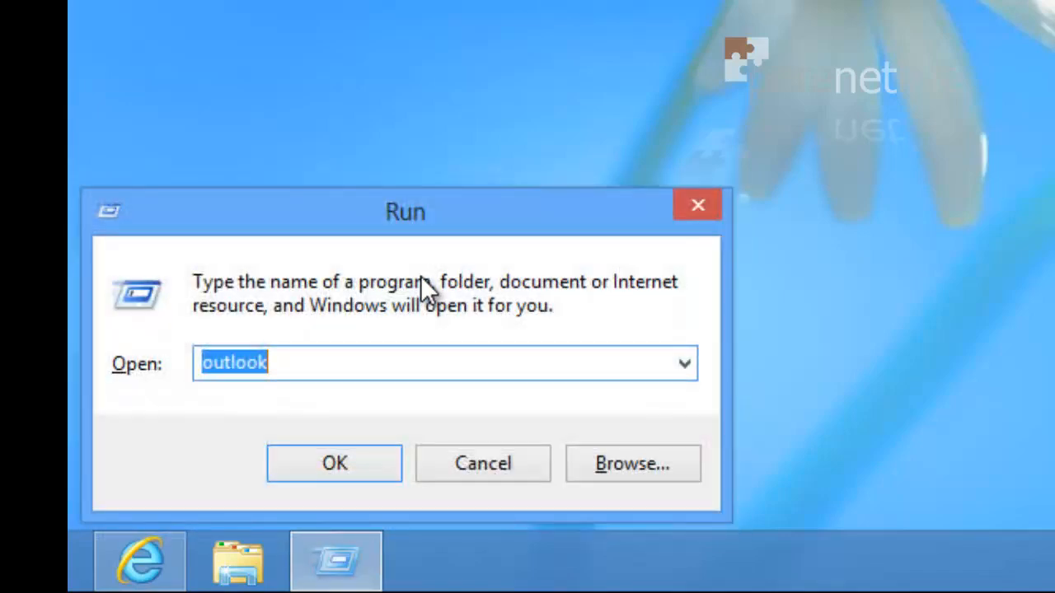
{"action": "key", "text": "Return"}
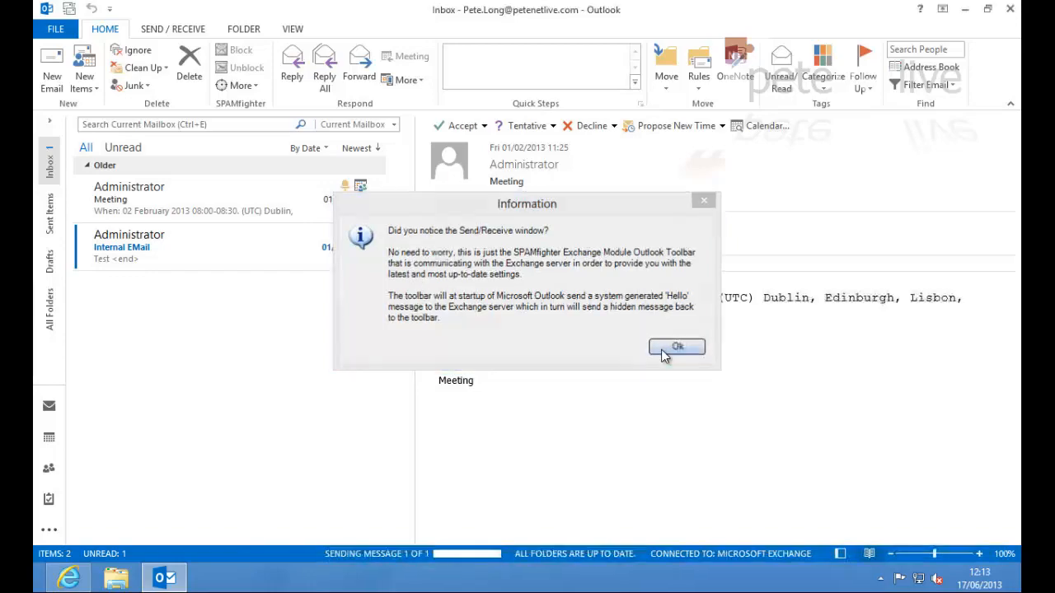
Step: Dismiss the Send/Receive notice, then check SPAMfighter's Configuration settings (updates: Ask me first) and close it
{"action": "left_click", "coordinate": [663, 349]}
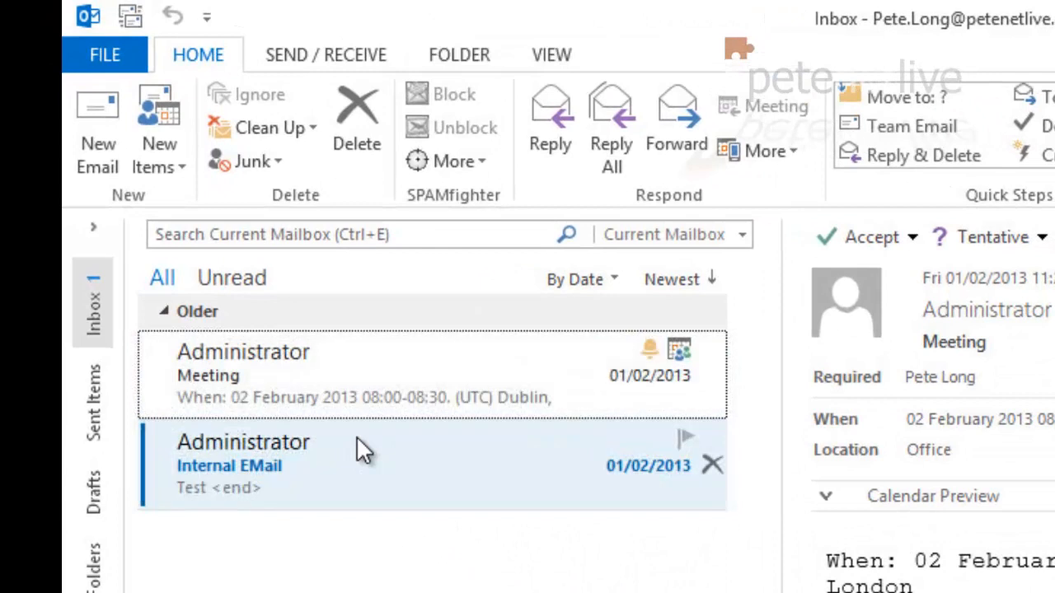
{"action": "left_click", "coordinate": [357, 438]}
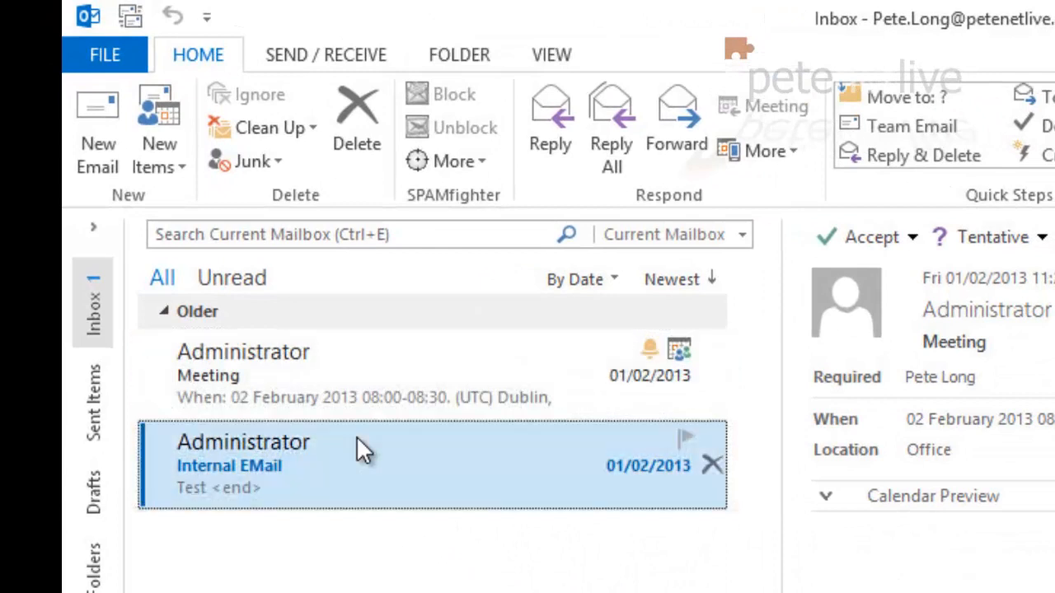
{"action": "left_click", "coordinate": [436, 163]}
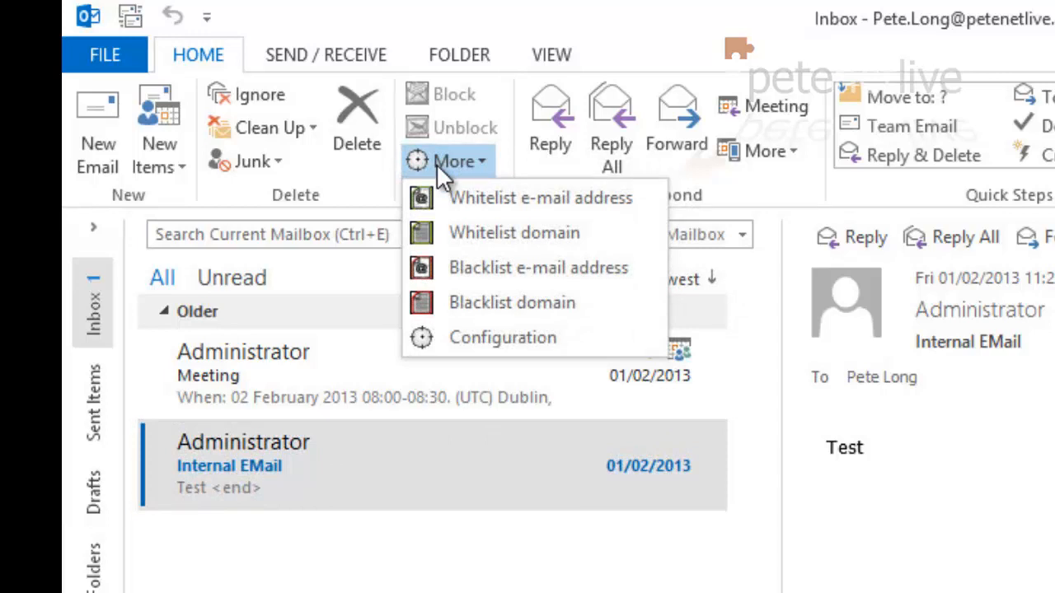
{"action": "left_click", "coordinate": [461, 340]}
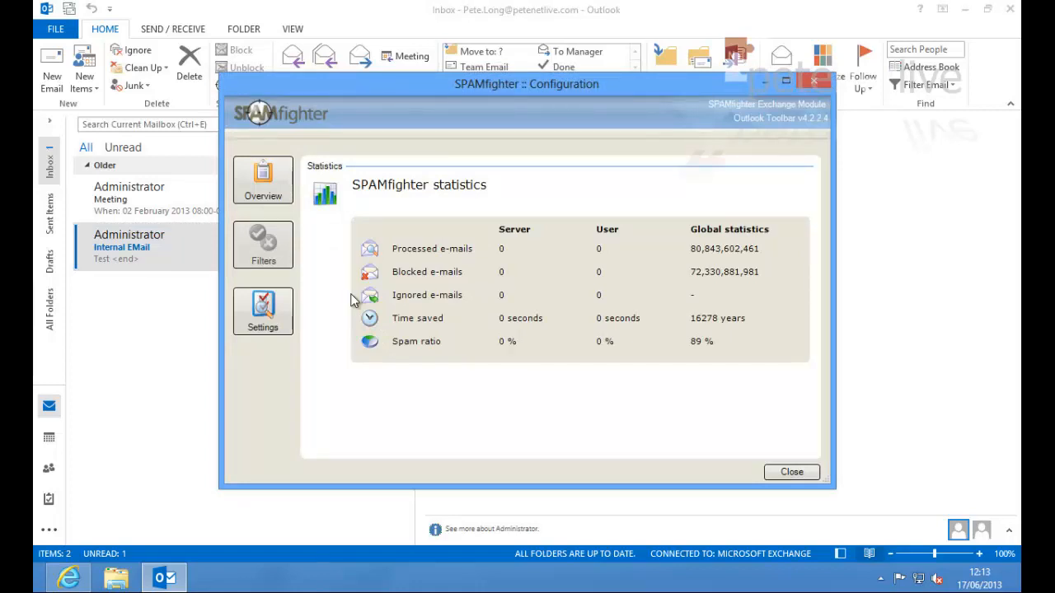
{"action": "left_click", "coordinate": [262, 320]}
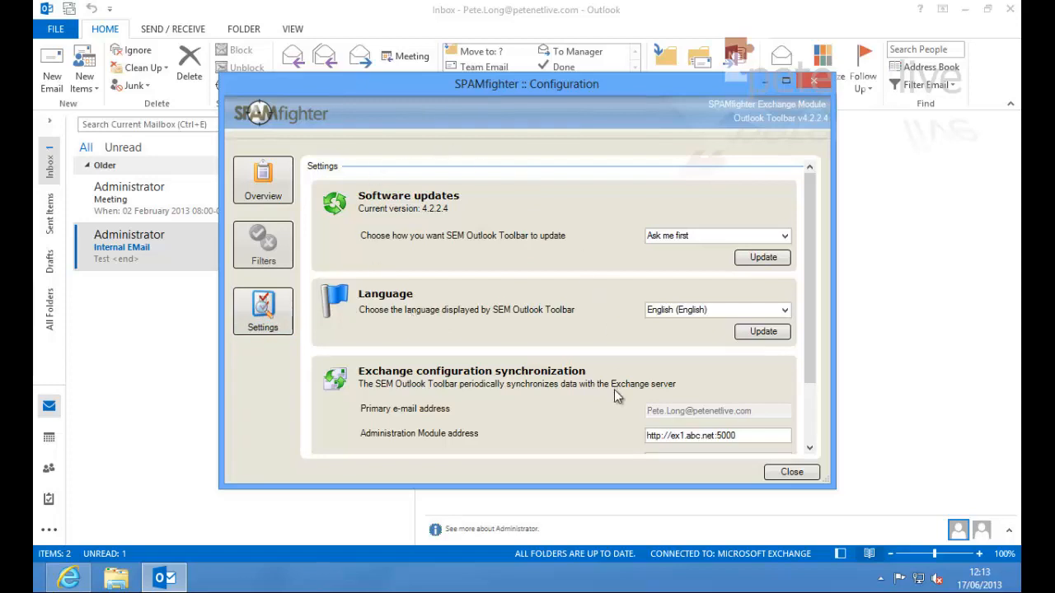
{"action": "left_click", "coordinate": [790, 473]}
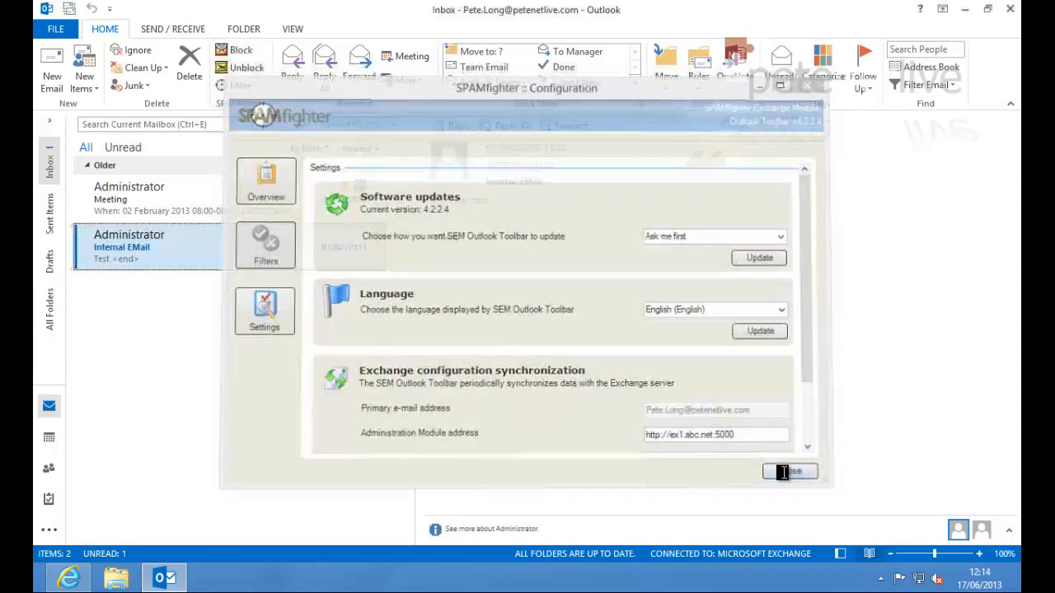
Step: Close Outlook and install the OWA Toolbar from the Outlook Web Application section, confirming the server install
{"action": "left_click", "coordinate": [1010, 10]}
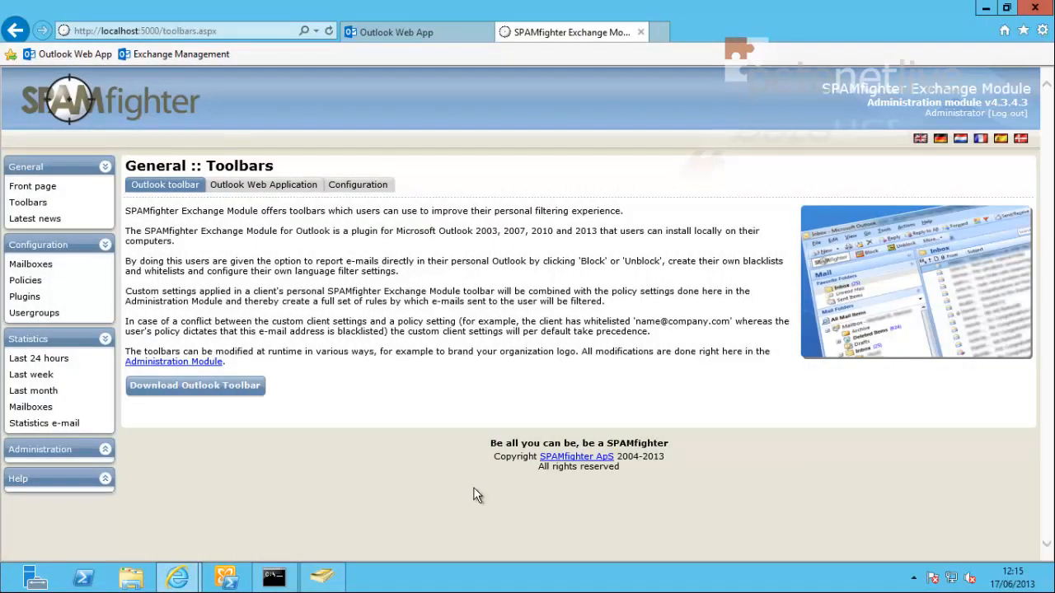
{"action": "left_click", "coordinate": [242, 189]}
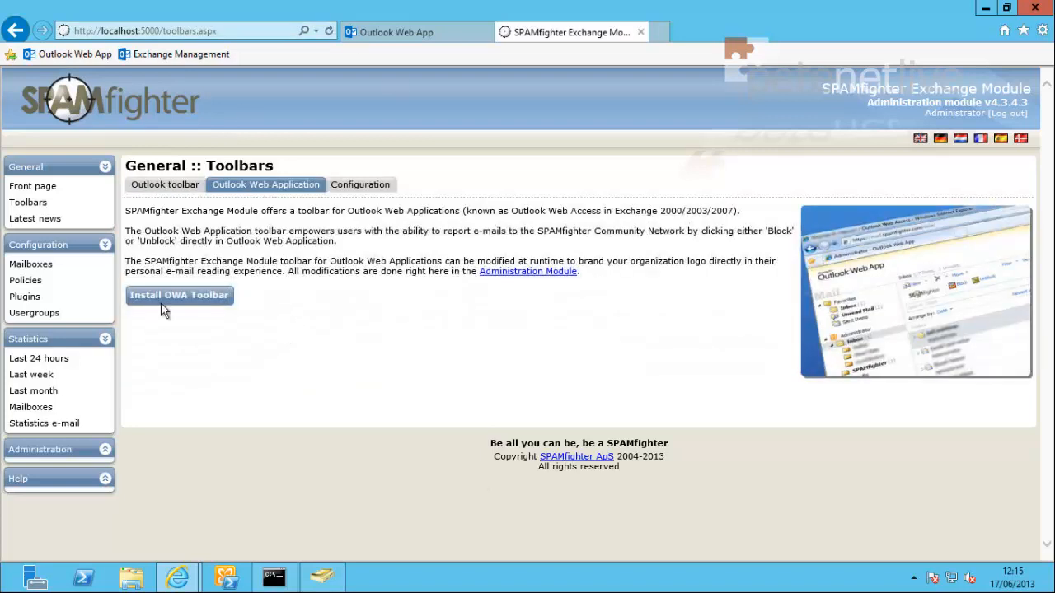
{"action": "left_click", "coordinate": [163, 299]}
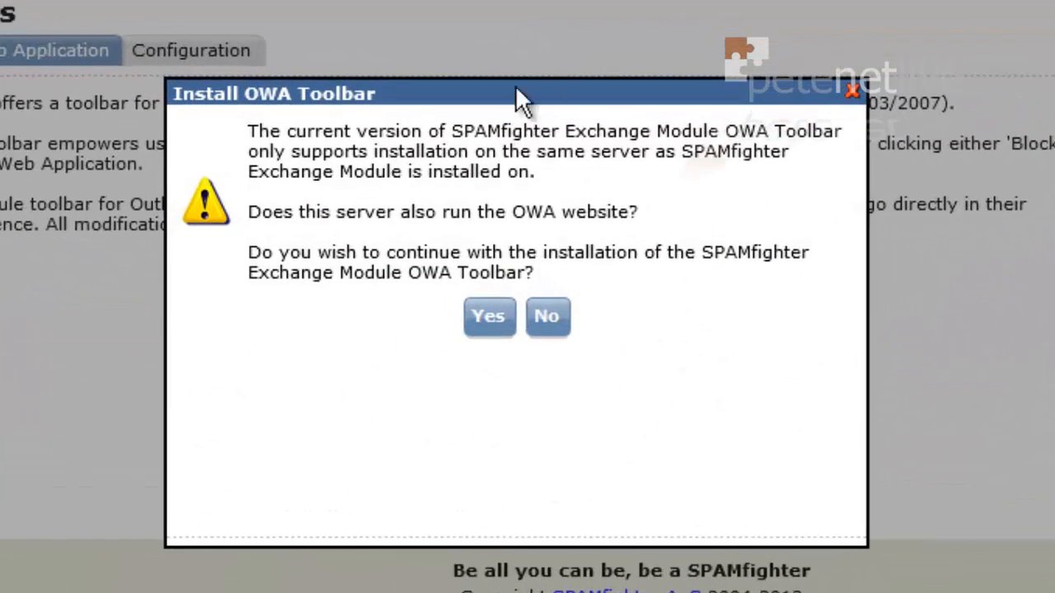
{"action": "left_click", "coordinate": [489, 319]}
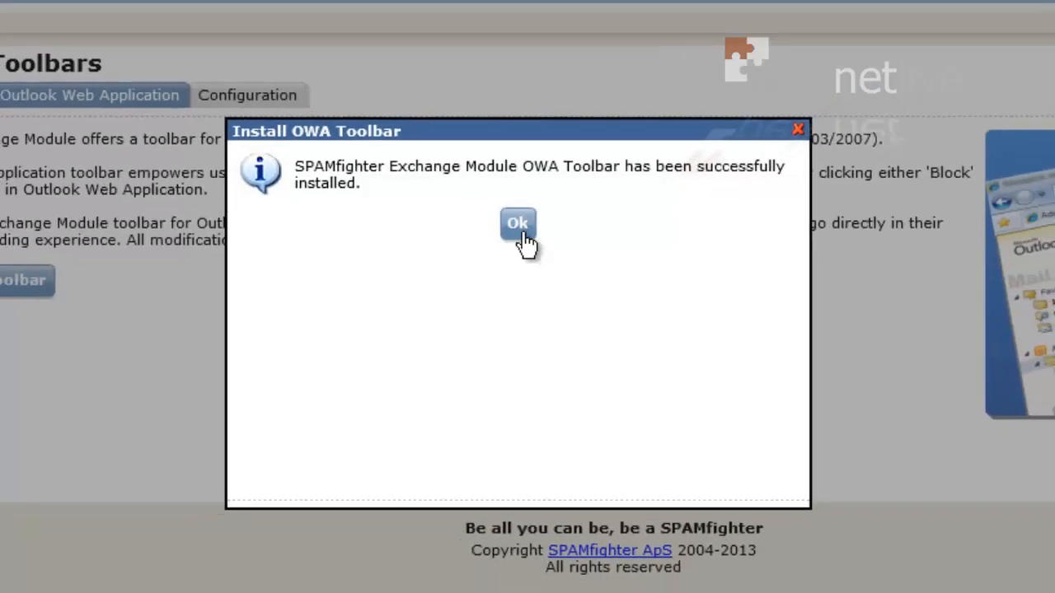
{"action": "left_click", "coordinate": [516, 204]}
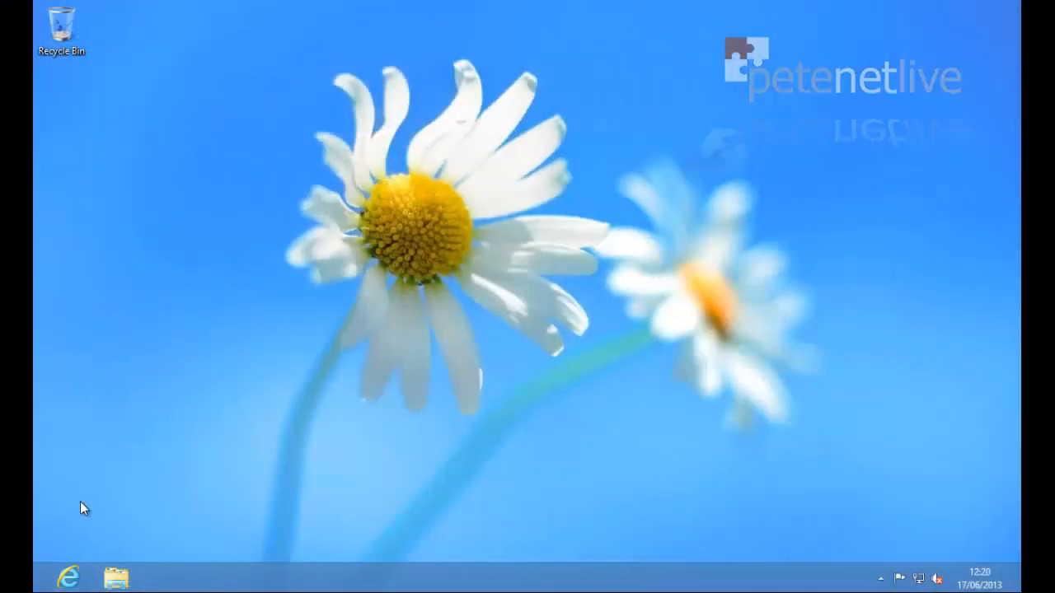
Step: Sign in to Outlook Web App via the IE favourite, check the SPAMfighter block/unblock links, then close IE
{"action": "left_click", "coordinate": [69, 579]}
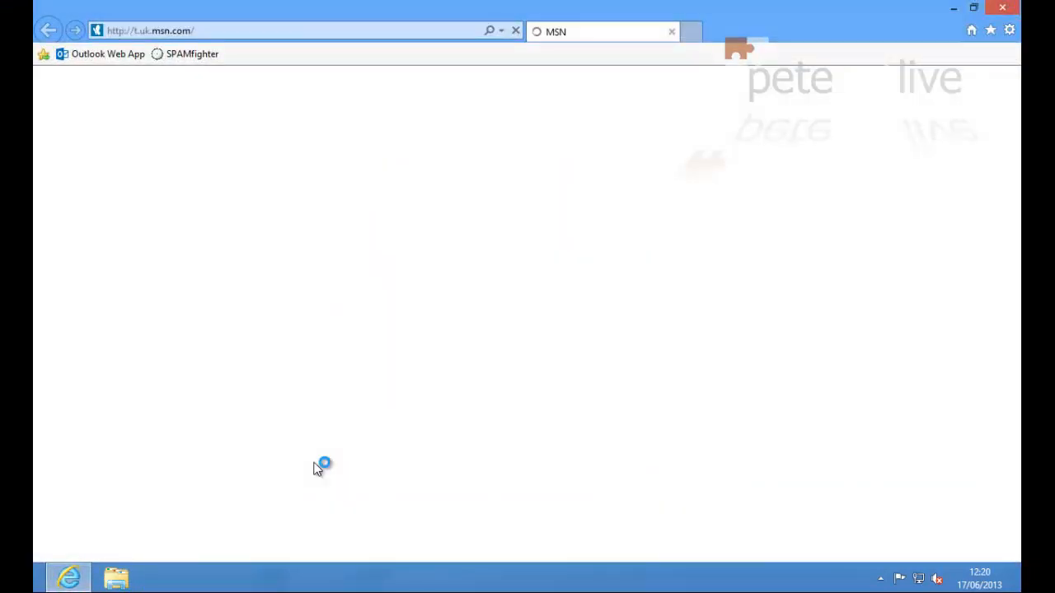
{"action": "left_click", "coordinate": [106, 56]}
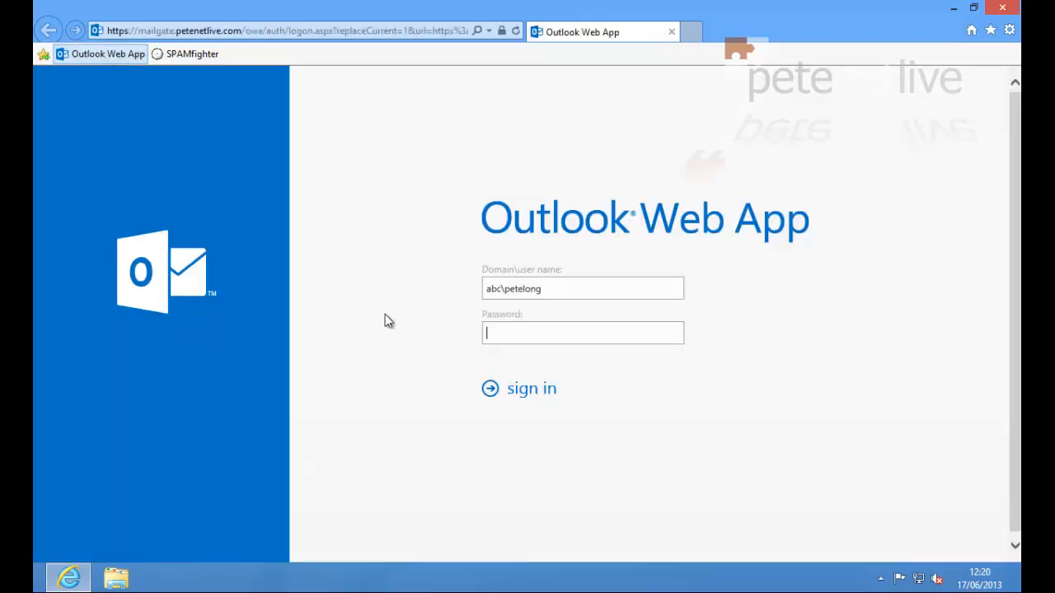
{"action": "left_click", "coordinate": [487, 387]}
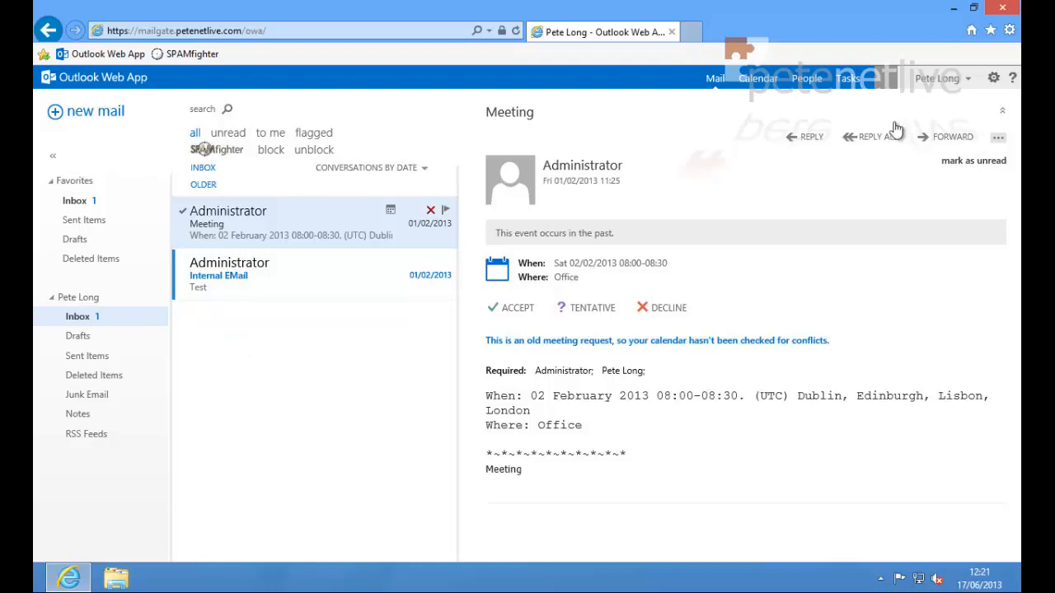
{"action": "left_click", "coordinate": [1003, 9]}
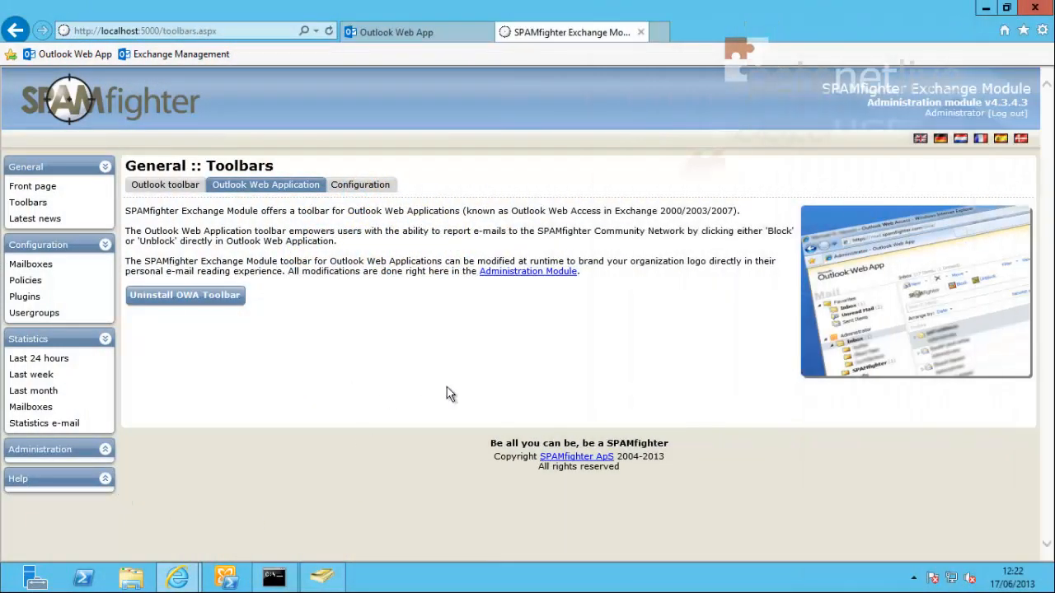
Step: Read Latest news, then open Mailboxes and tick filtering for the Administrator mailbox
{"action": "left_click", "coordinate": [32, 219]}
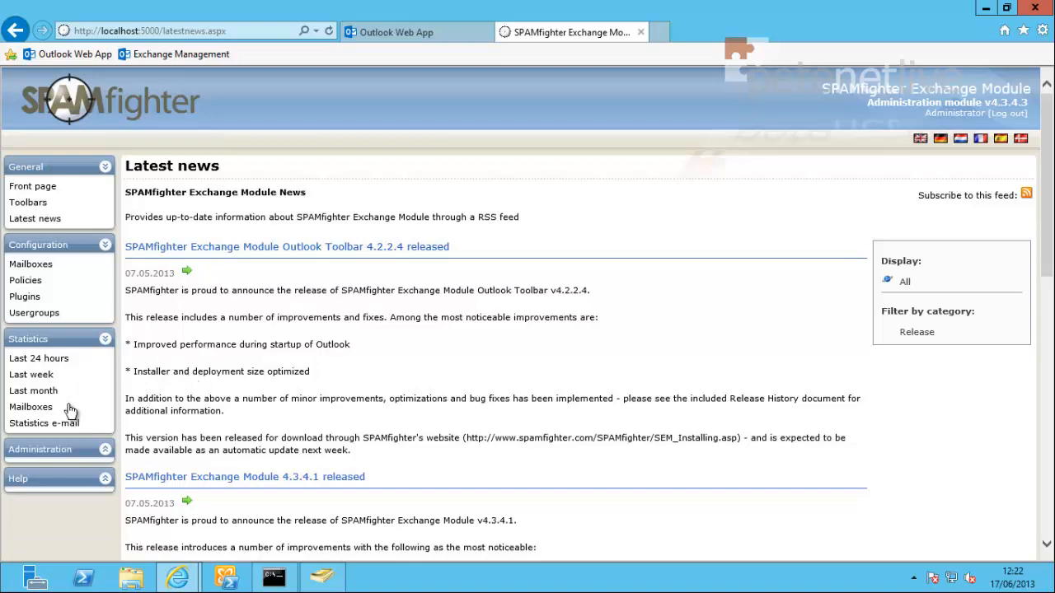
{"action": "left_click", "coordinate": [28, 266]}
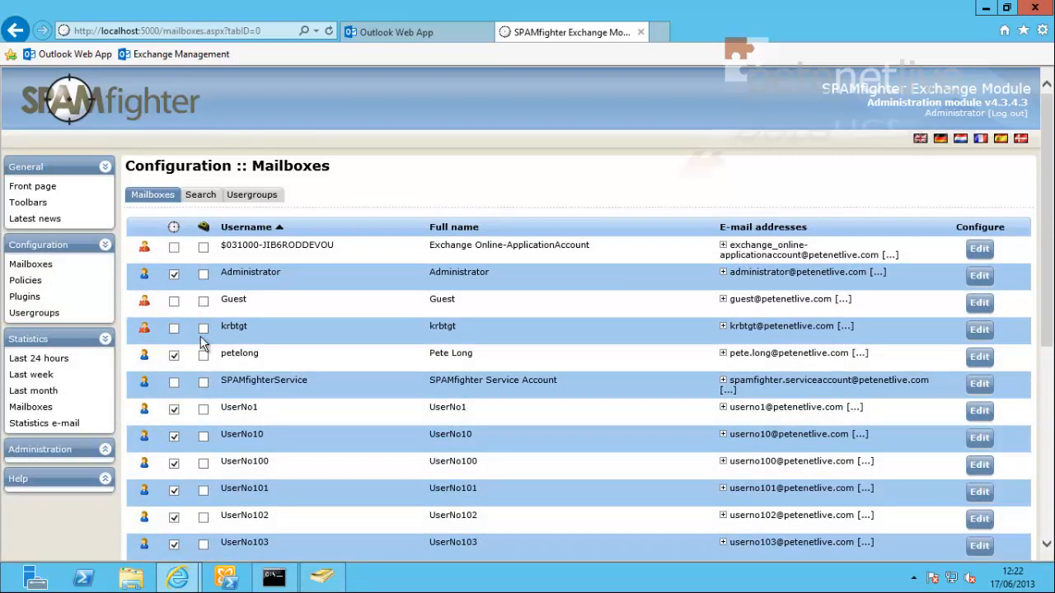
{"action": "left_click", "coordinate": [174, 273]}
{"action": "mouse_move", "coordinate": [198, 579]}
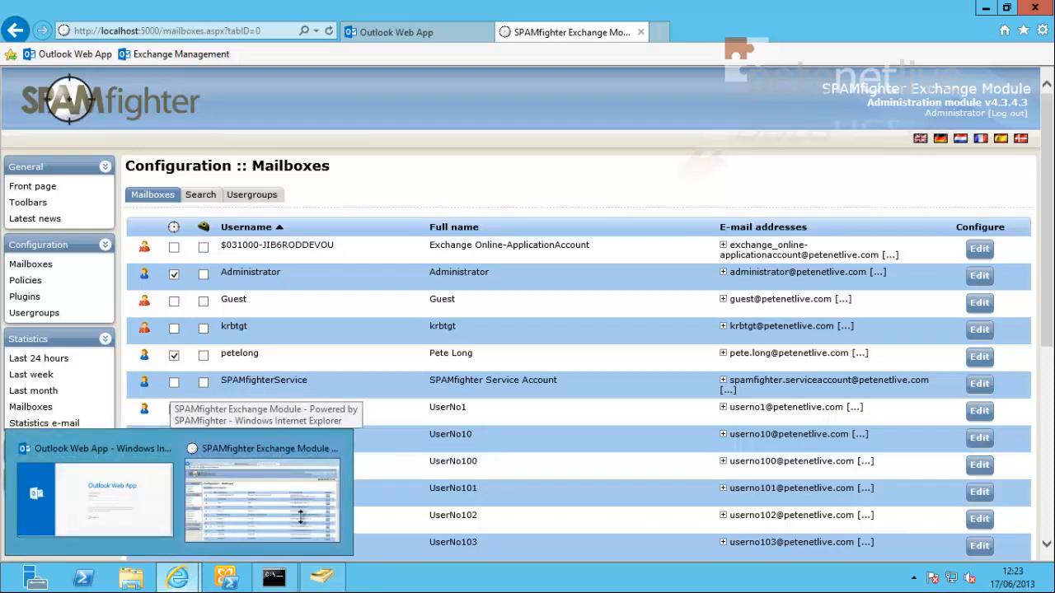
{"action": "left_click", "coordinate": [976, 358]}
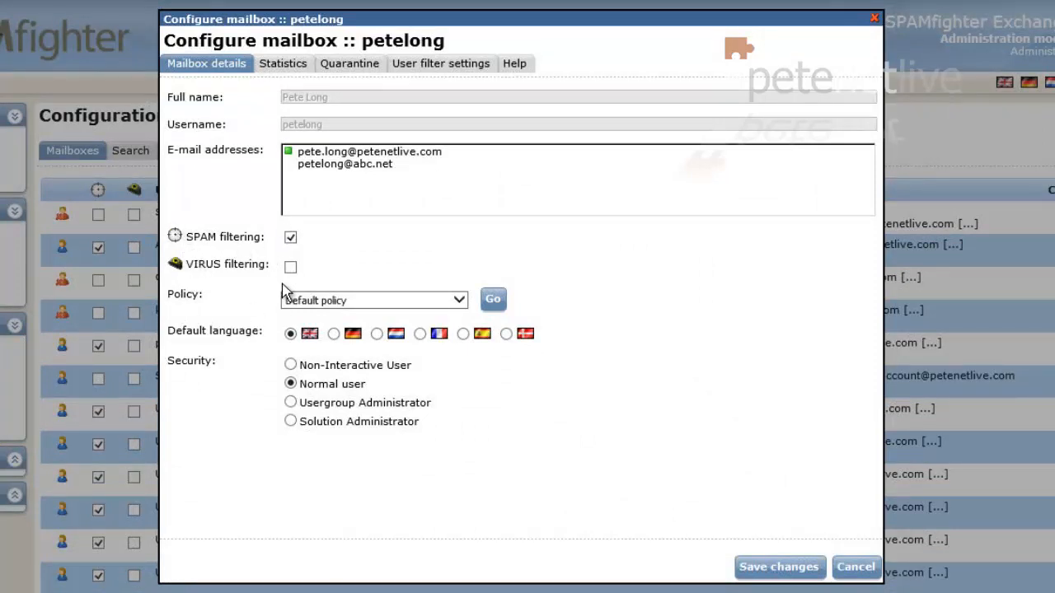
{"action": "left_click", "coordinate": [449, 302]}
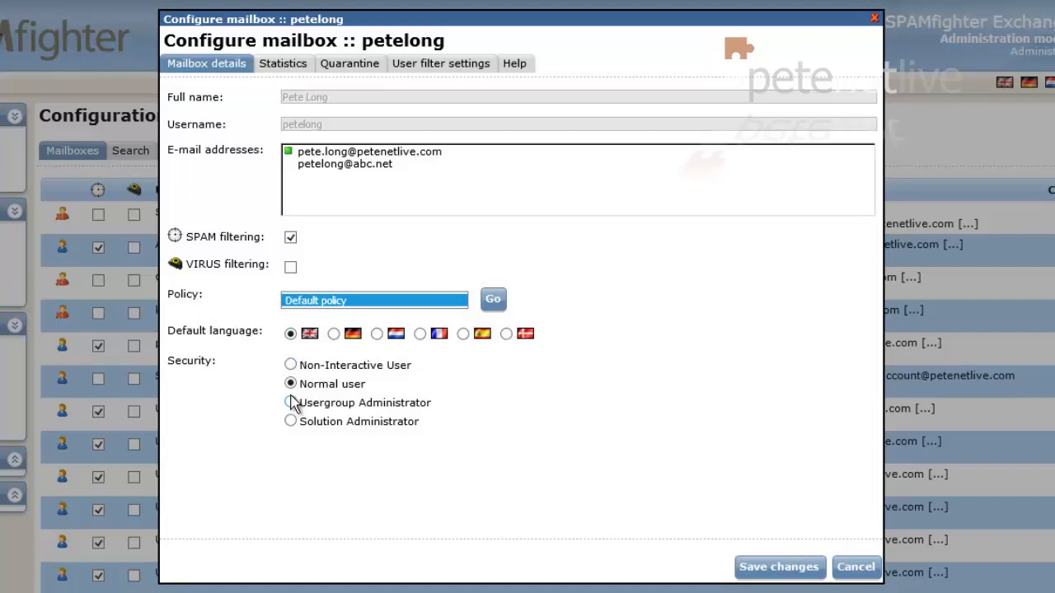
{"action": "left_click", "coordinate": [286, 67]}
{"action": "left_click", "coordinate": [444, 103]}
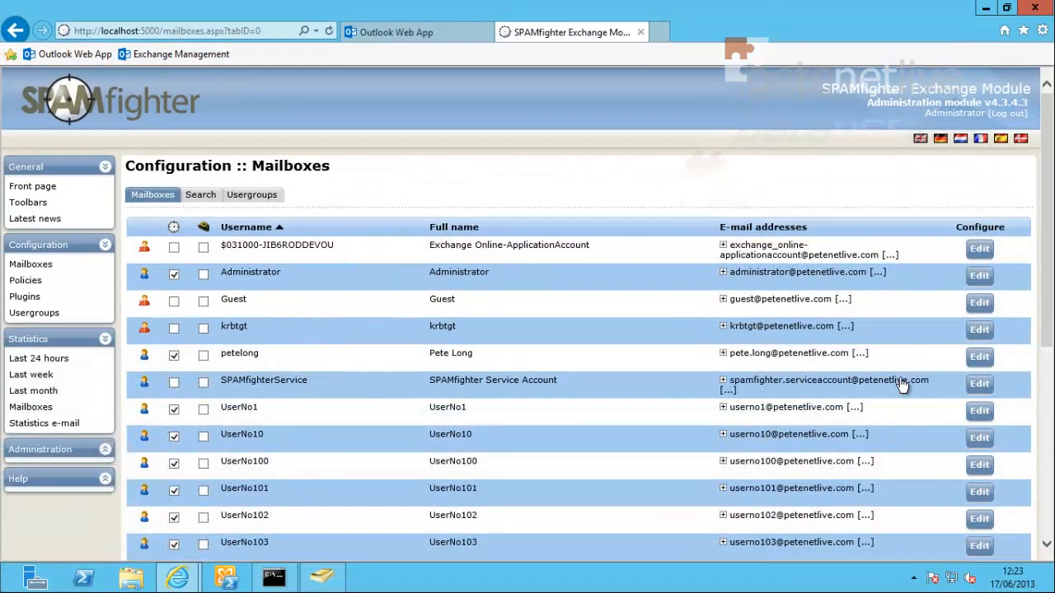
{"action": "left_click", "coordinate": [979, 356]}
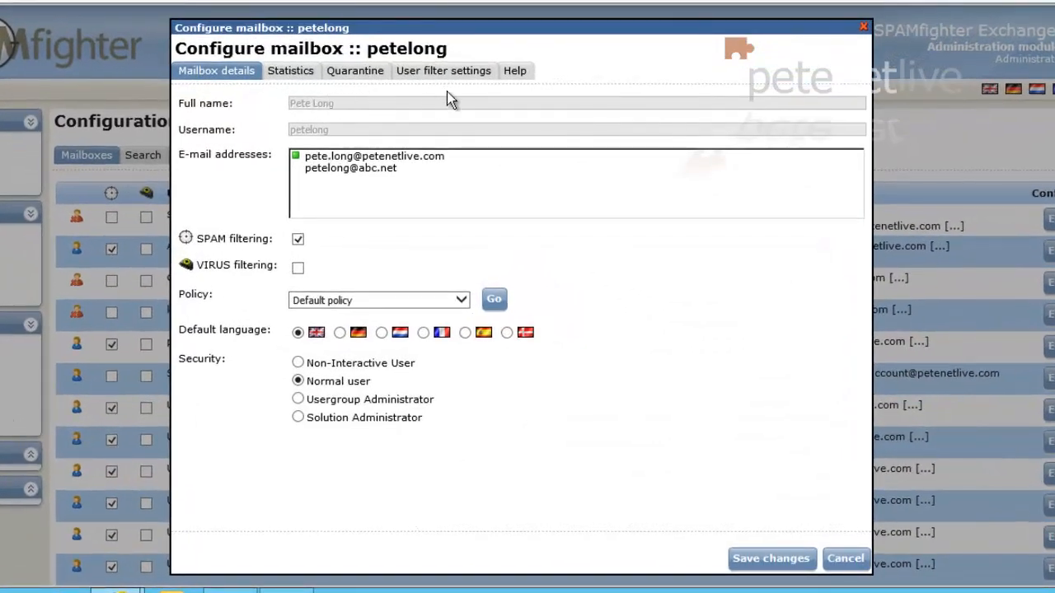
{"action": "left_click", "coordinate": [448, 75]}
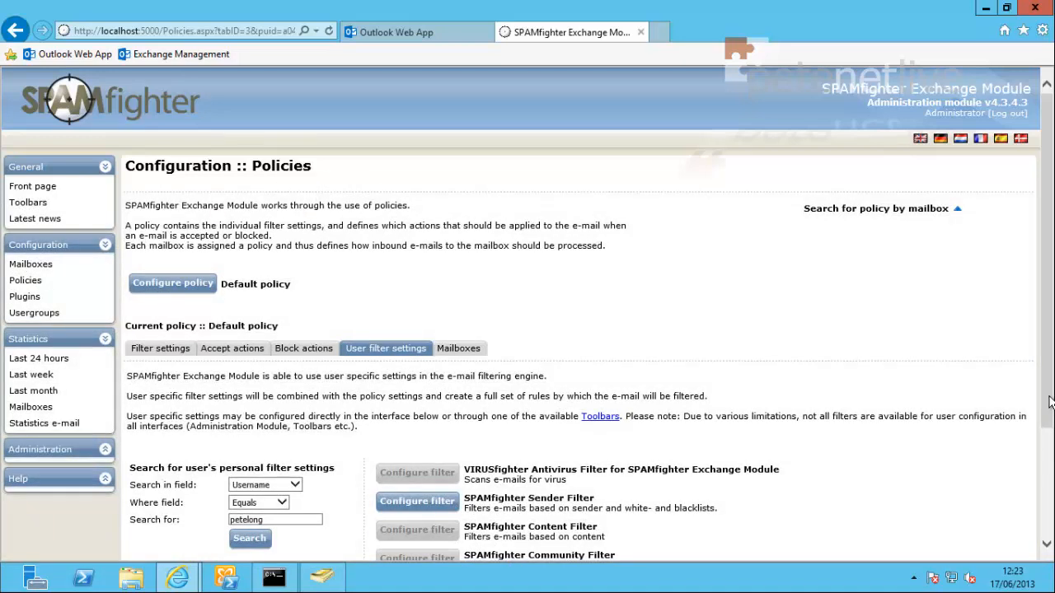
{"action": "left_click_drag", "start_coordinate": [1051, 401], "coordinate": [1034, 506]}
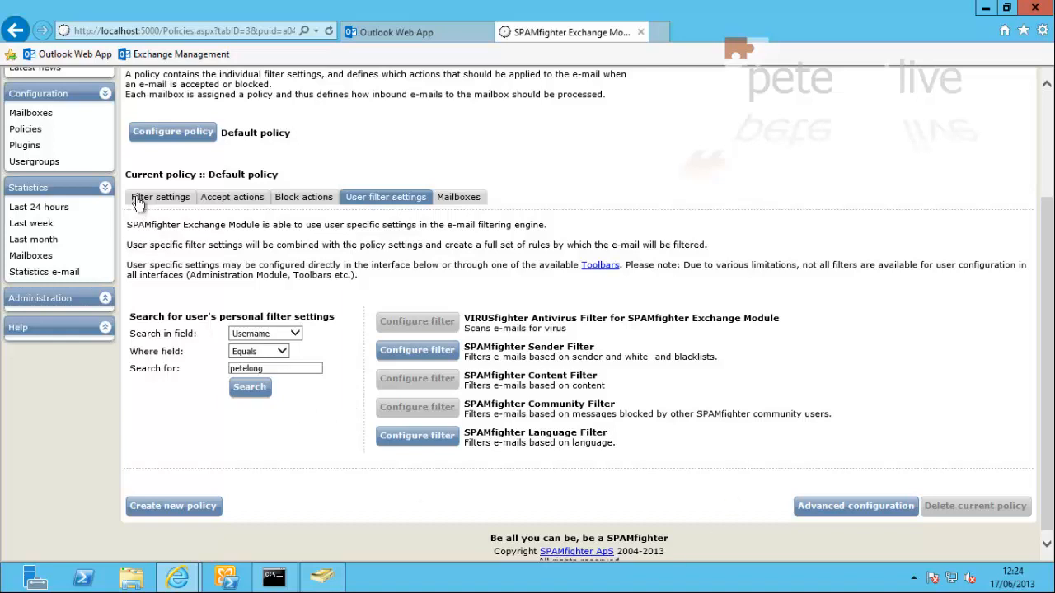
{"action": "left_click", "coordinate": [37, 114]}
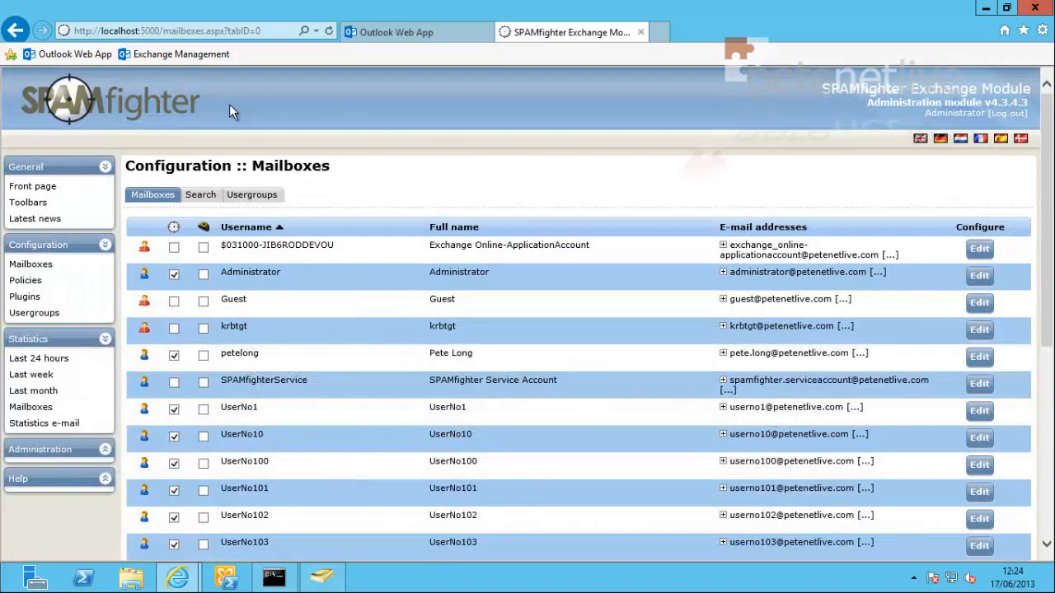
Step: Start a new usergroup from the Usergroups tab and name it Group1
{"action": "left_click", "coordinate": [200, 198]}
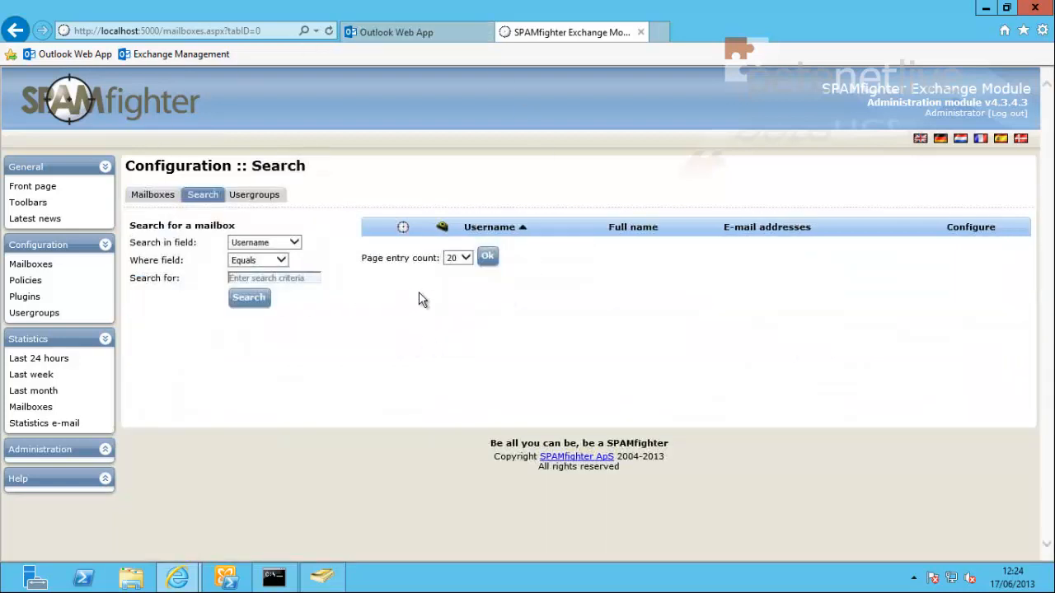
{"action": "left_click", "coordinate": [248, 201]}
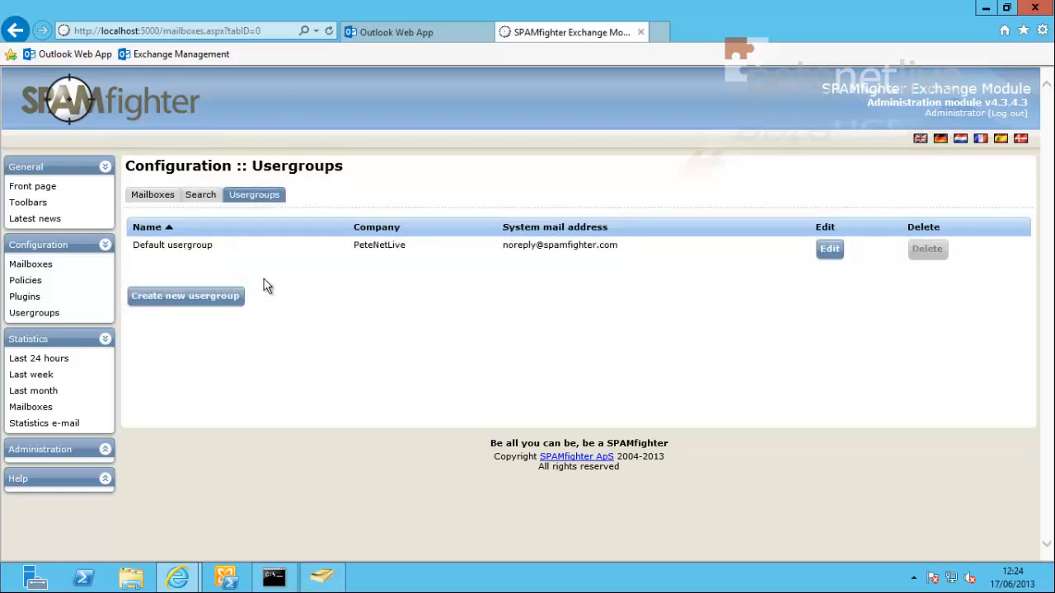
{"action": "left_click", "coordinate": [186, 304]}
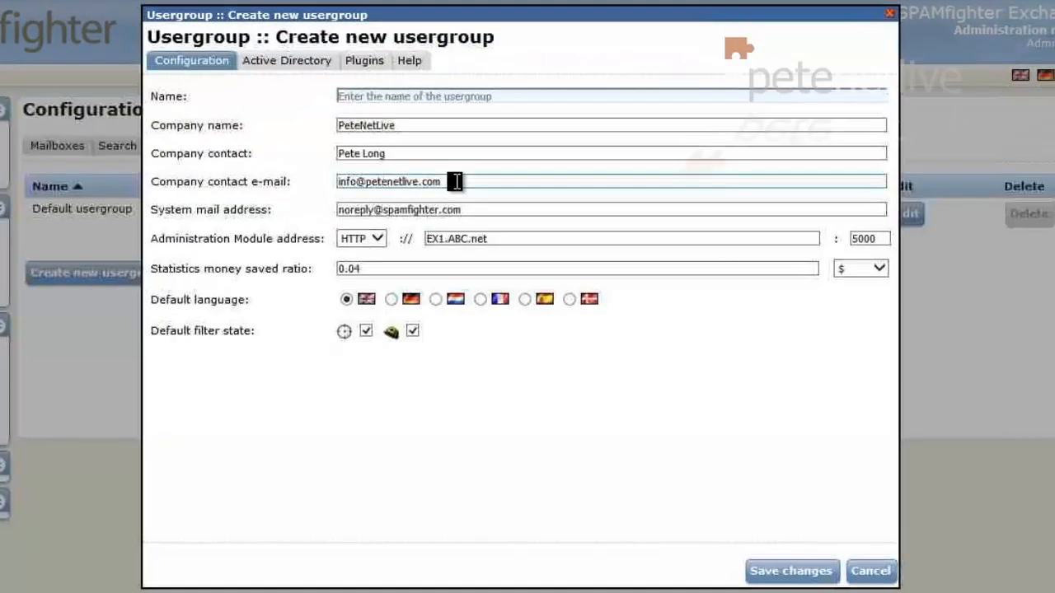
{"action": "left_click", "coordinate": [456, 181]}
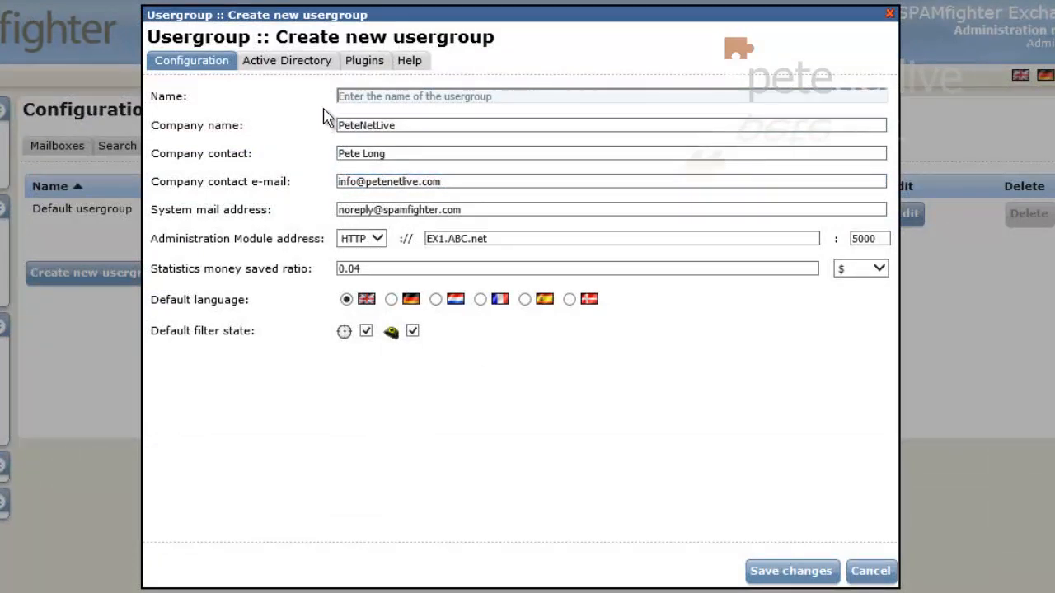
{"action": "left_click", "coordinate": [376, 97]}
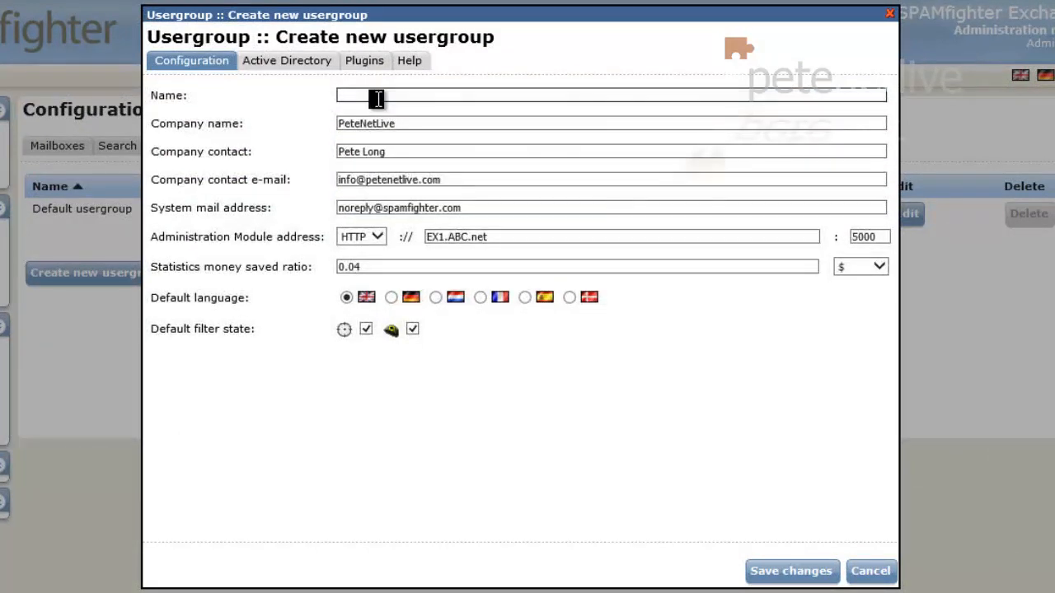
{"action": "type", "text": "Group1"}
Step: Base Group1's membership on the Head Office organizational unit, save, and update the user list
{"action": "left_click", "coordinate": [294, 66]}
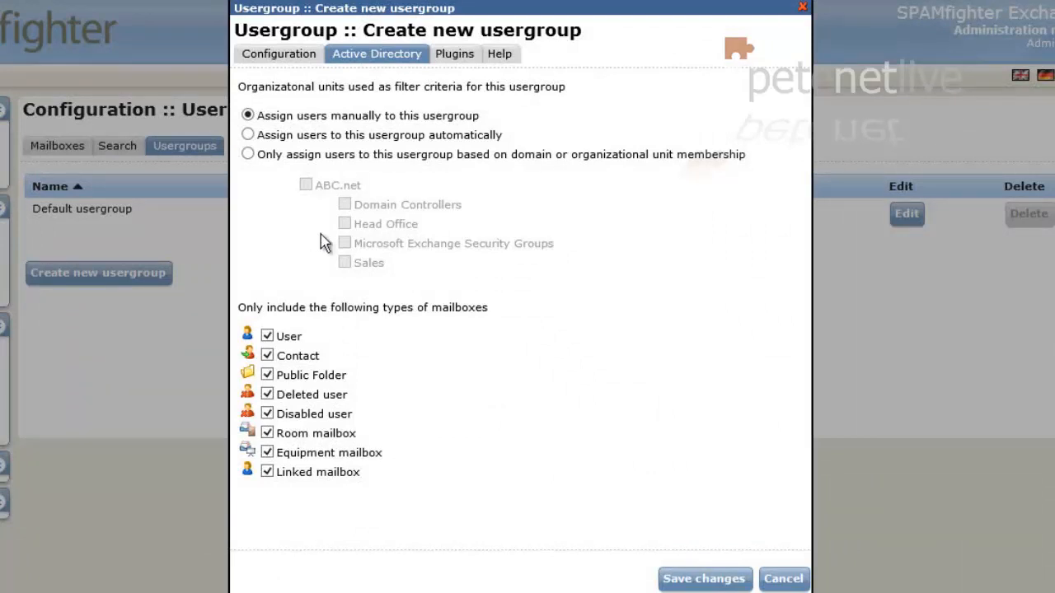
{"action": "left_click", "coordinate": [248, 155]}
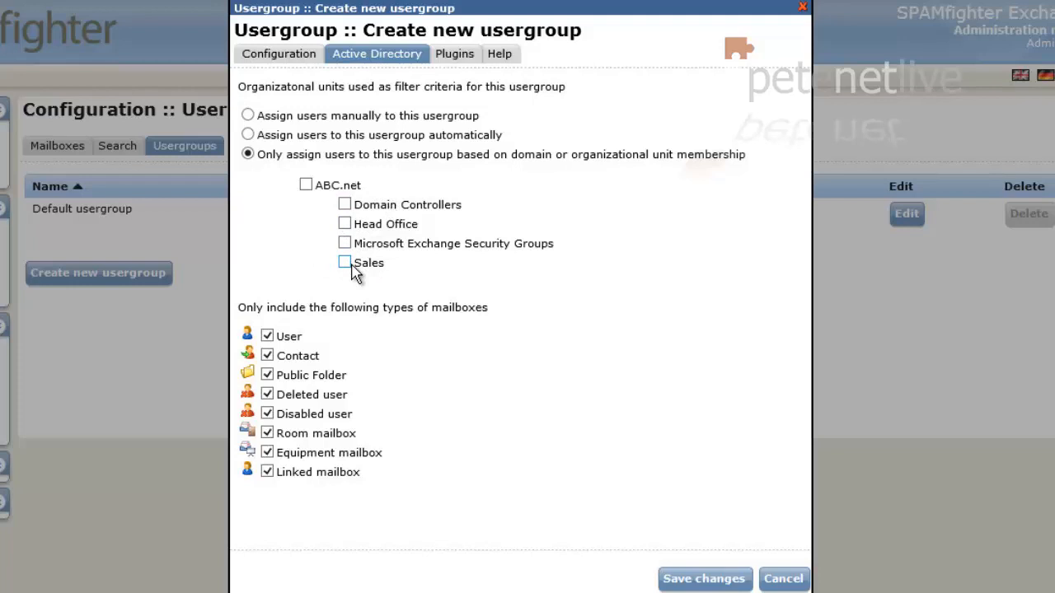
{"action": "left_click", "coordinate": [345, 225]}
{"action": "left_click", "coordinate": [674, 581]}
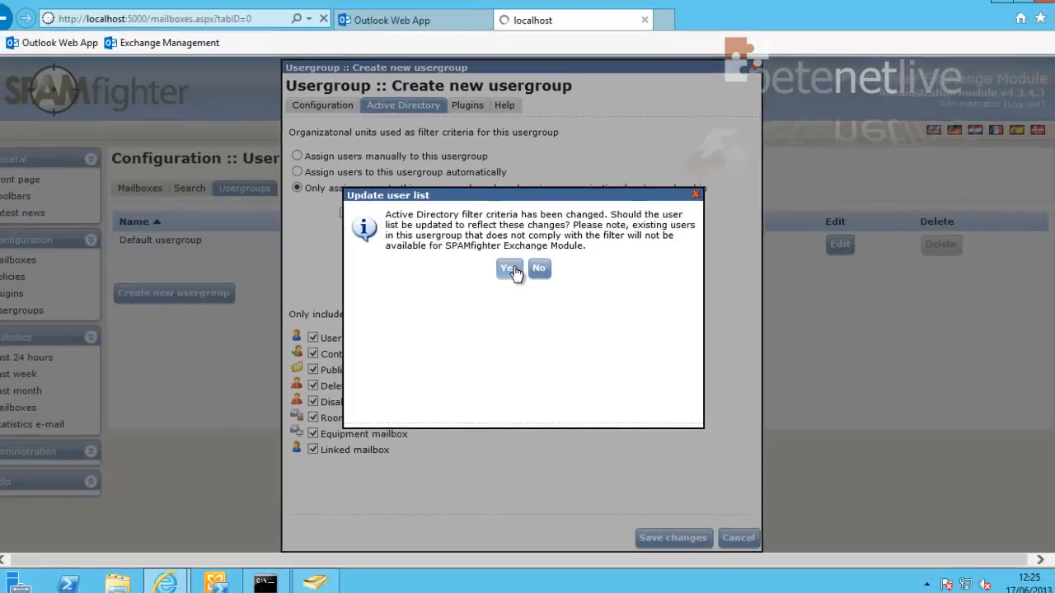
{"action": "left_click", "coordinate": [505, 242]}
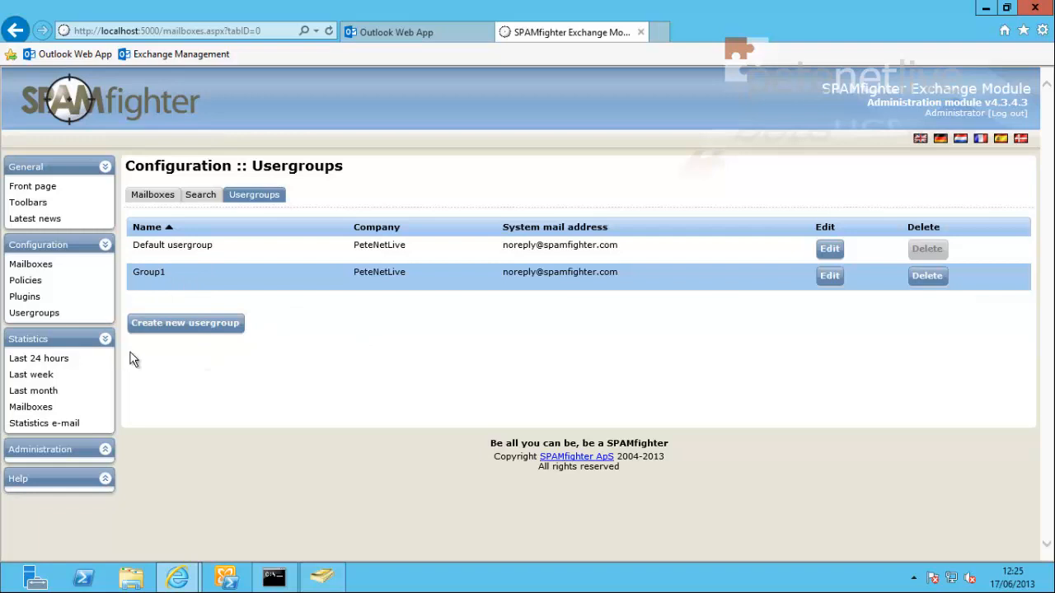
{"action": "left_click", "coordinate": [23, 318]}
Step: Check the Default policy's list of addable mail filters without adding one, then configure VIRUSfighter
{"action": "left_click", "coordinate": [24, 282]}
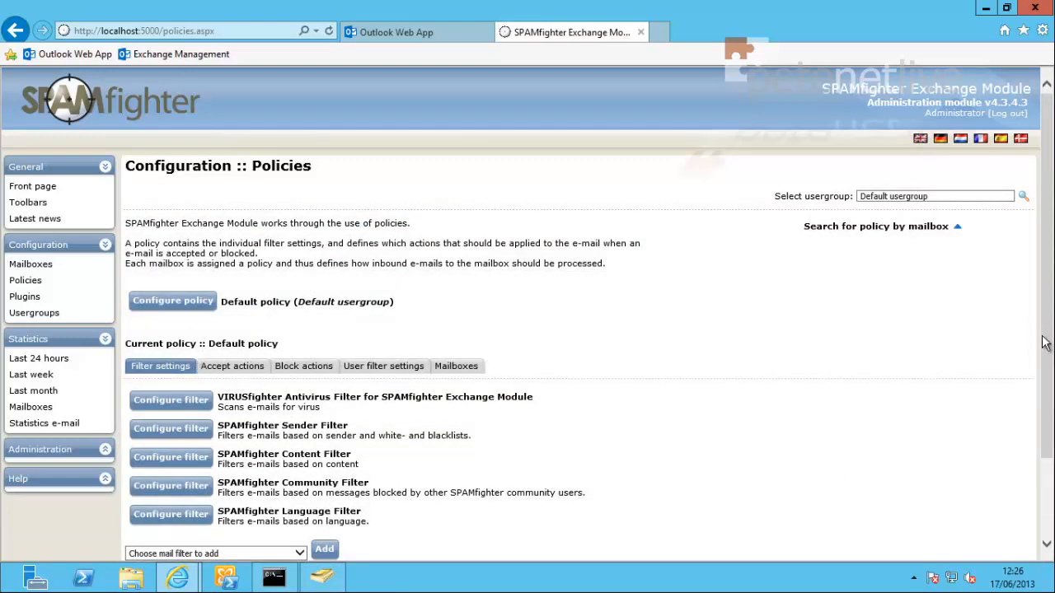
{"action": "left_click_drag", "start_coordinate": [1045, 344], "coordinate": [1035, 429]}
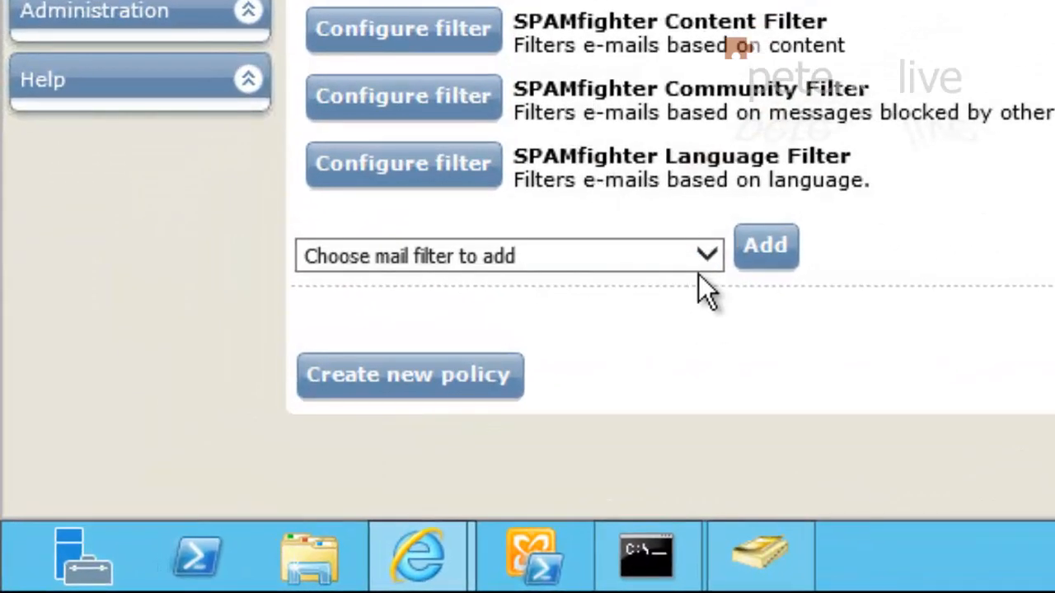
{"action": "left_click", "coordinate": [709, 257]}
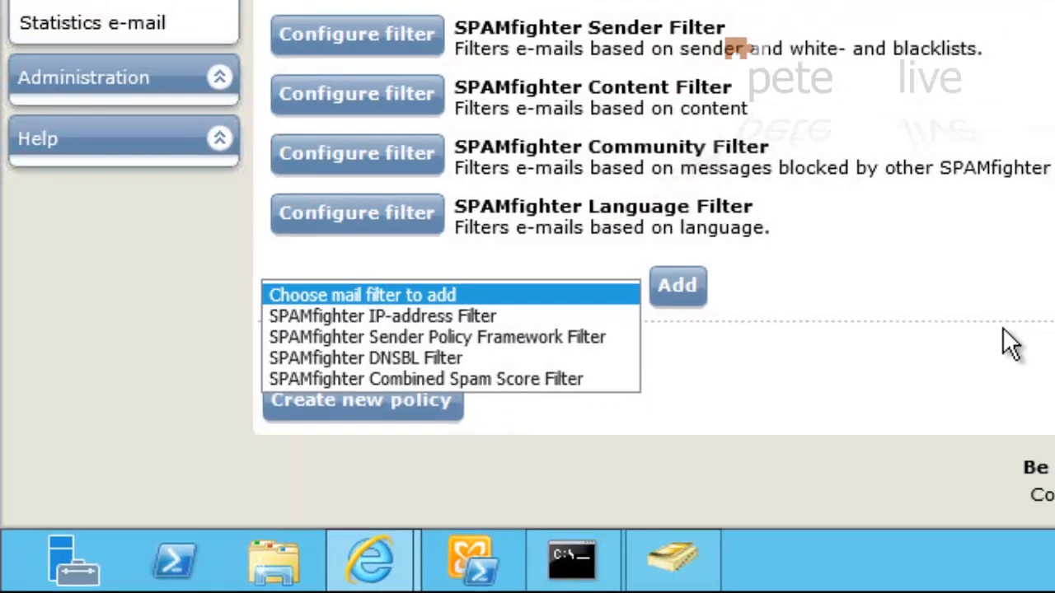
{"action": "left_click", "coordinate": [1002, 327]}
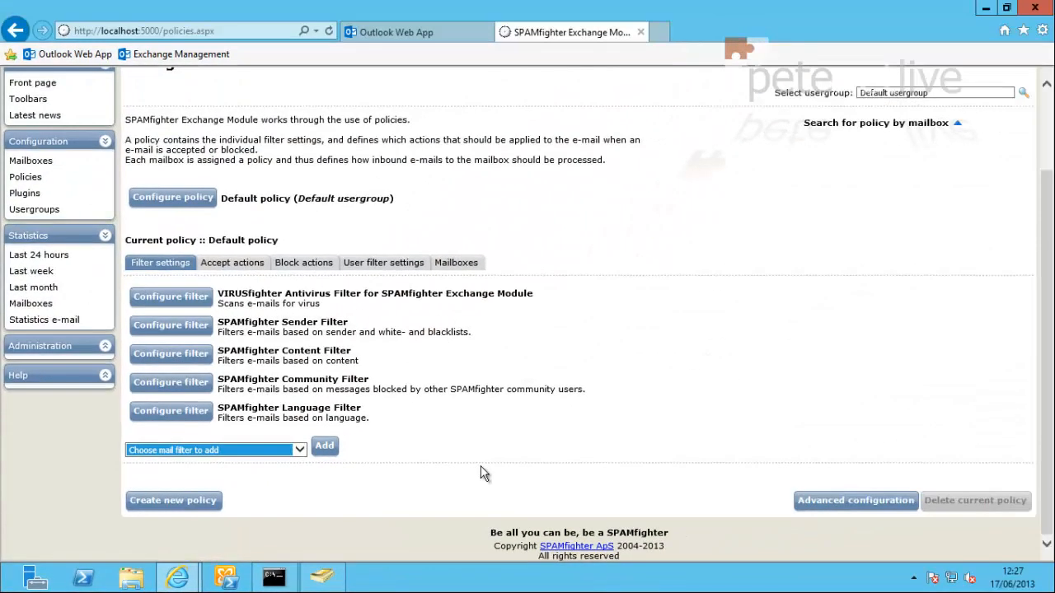
{"action": "left_click", "coordinate": [482, 468]}
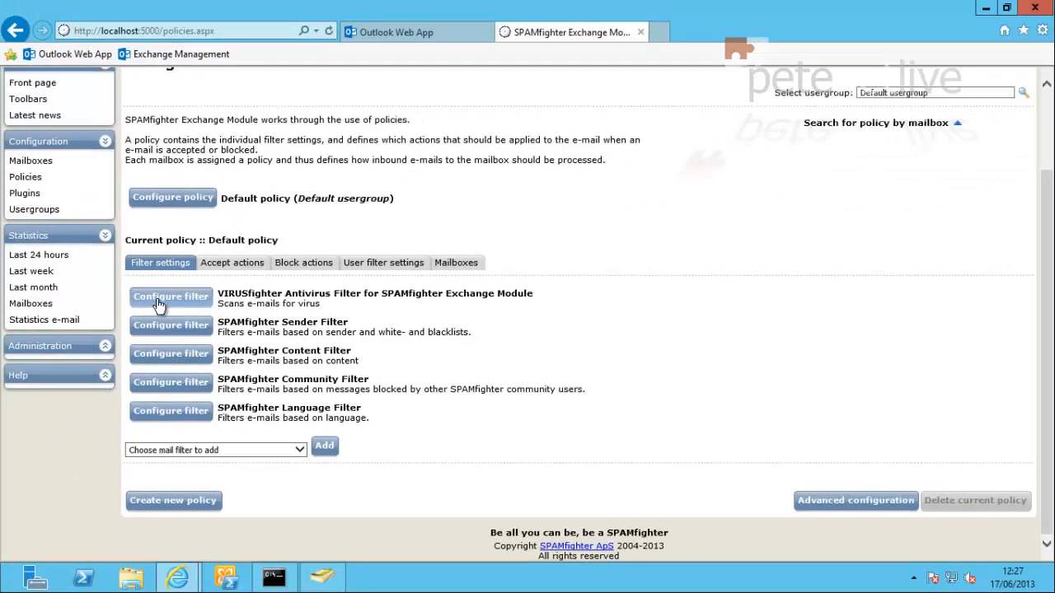
{"action": "left_click", "coordinate": [159, 305]}
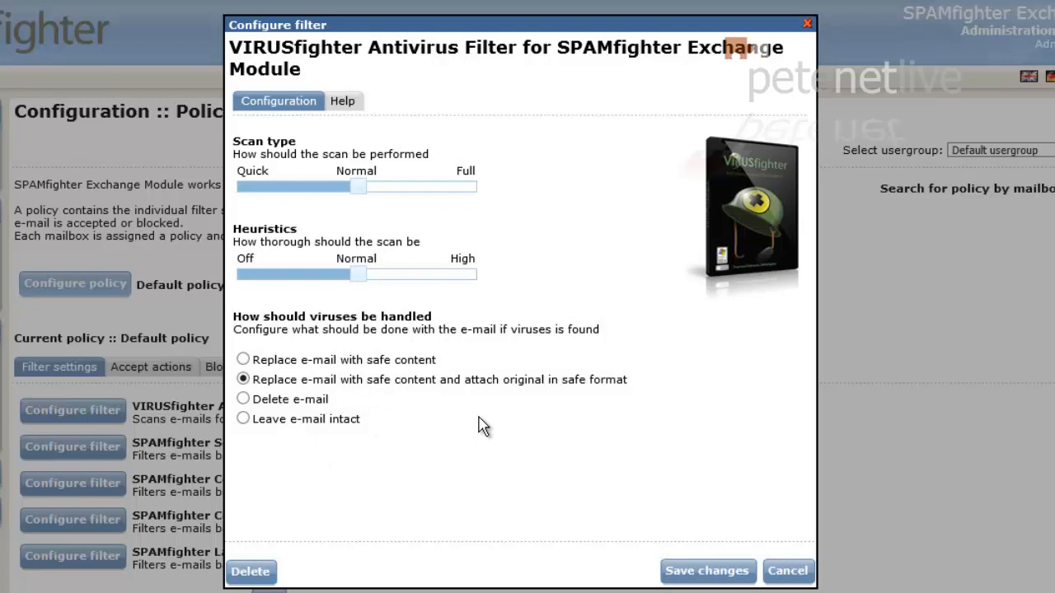
Step: Dismiss the antivirus settings and open the Sender Filter, previewing and cancelling its whitelist import
{"action": "left_click", "coordinate": [788, 572]}
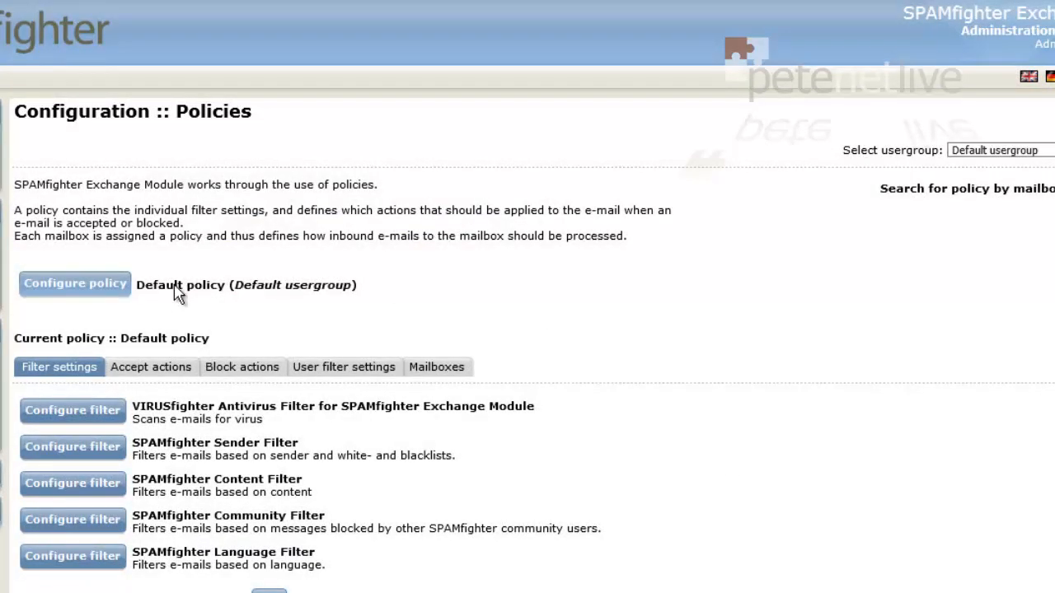
{"action": "left_click", "coordinate": [80, 459]}
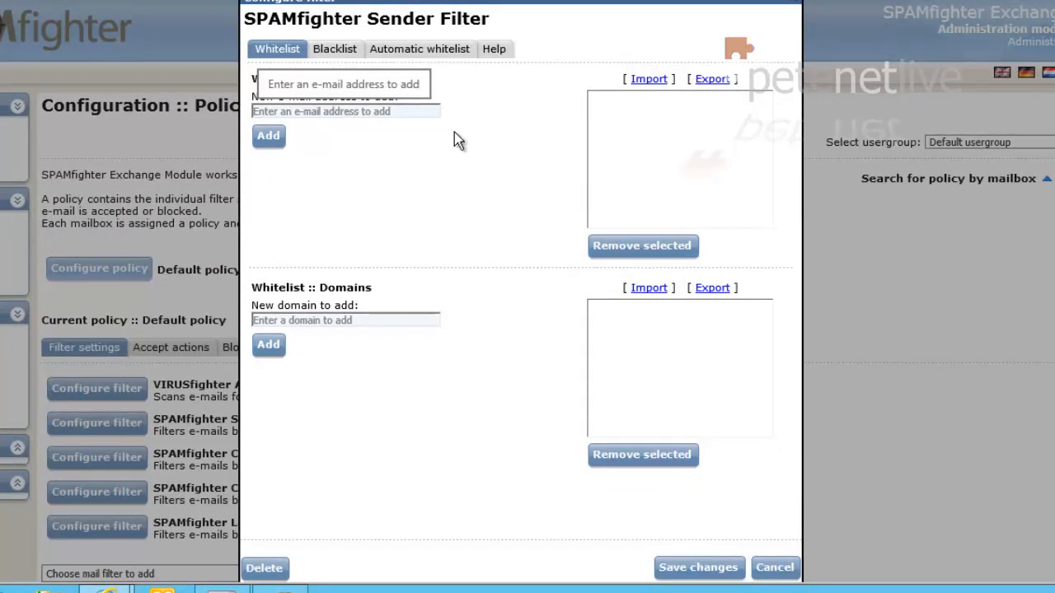
{"action": "left_click", "coordinate": [647, 80]}
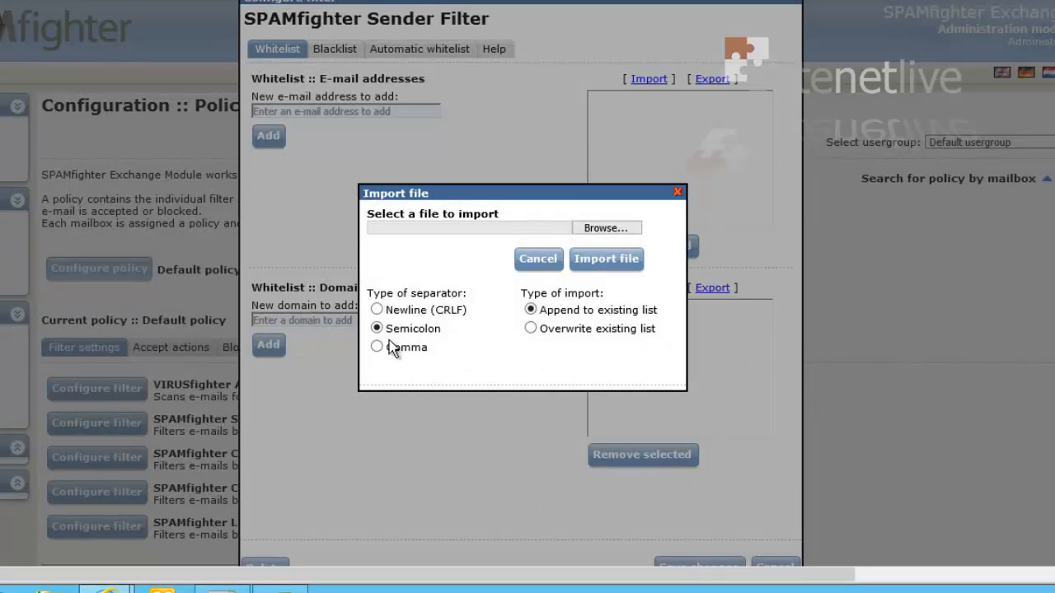
{"action": "left_click", "coordinate": [534, 262]}
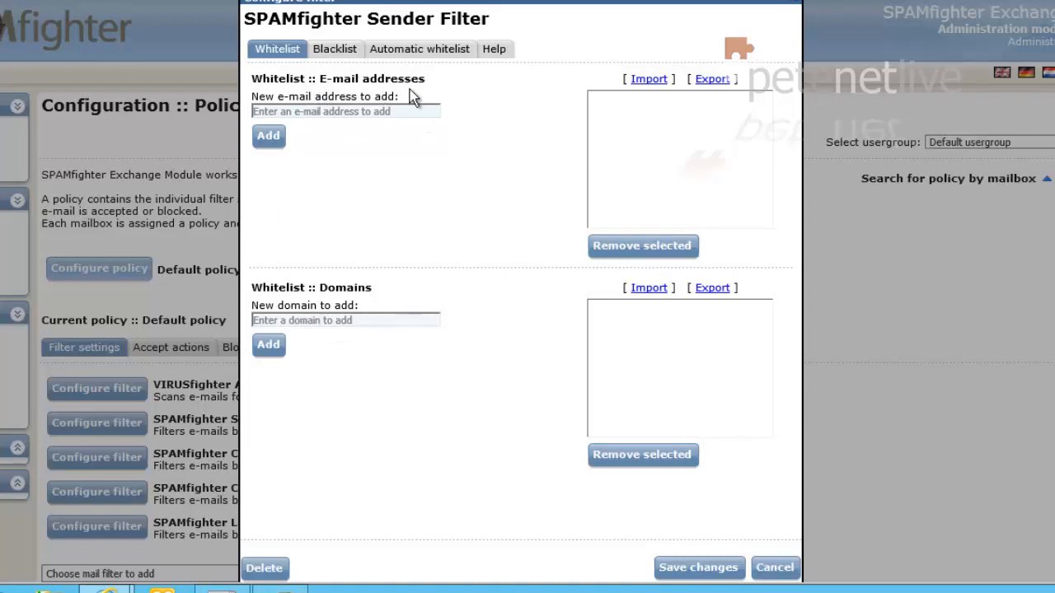
Step: After viewing the blacklist, enable 10-day automatic whitelisting of outbound recipients' addresses
{"action": "left_click", "coordinate": [333, 51]}
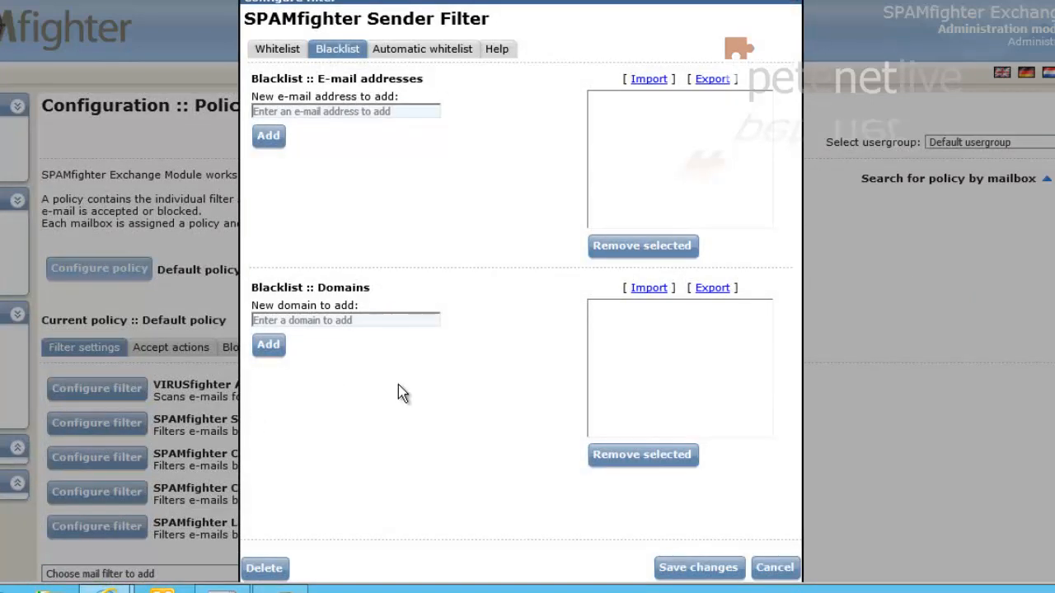
{"action": "left_click", "coordinate": [414, 56]}
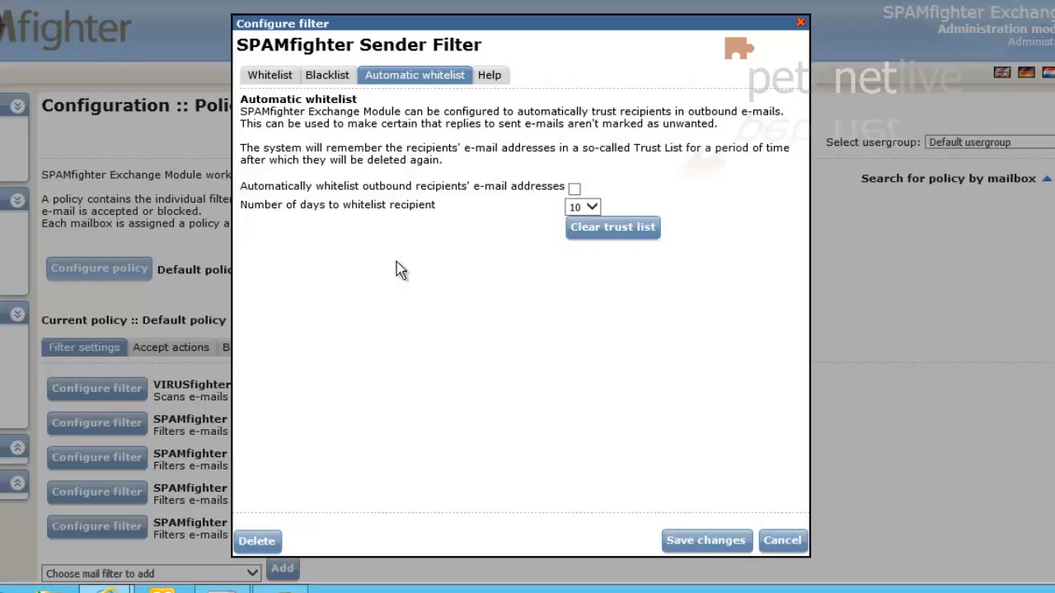
{"action": "left_click", "coordinate": [575, 189]}
Step: Save the Sender Filter, then view the Content Filter's phrase and attachment tabs, ending on Blacklist attachments
{"action": "left_click", "coordinate": [707, 546]}
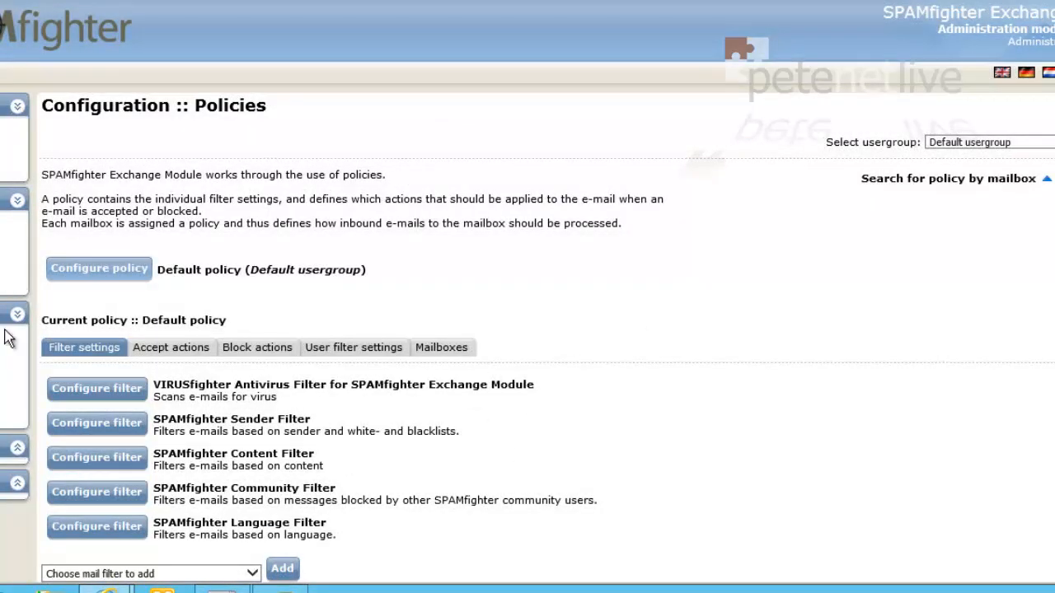
{"action": "left_click", "coordinate": [88, 462]}
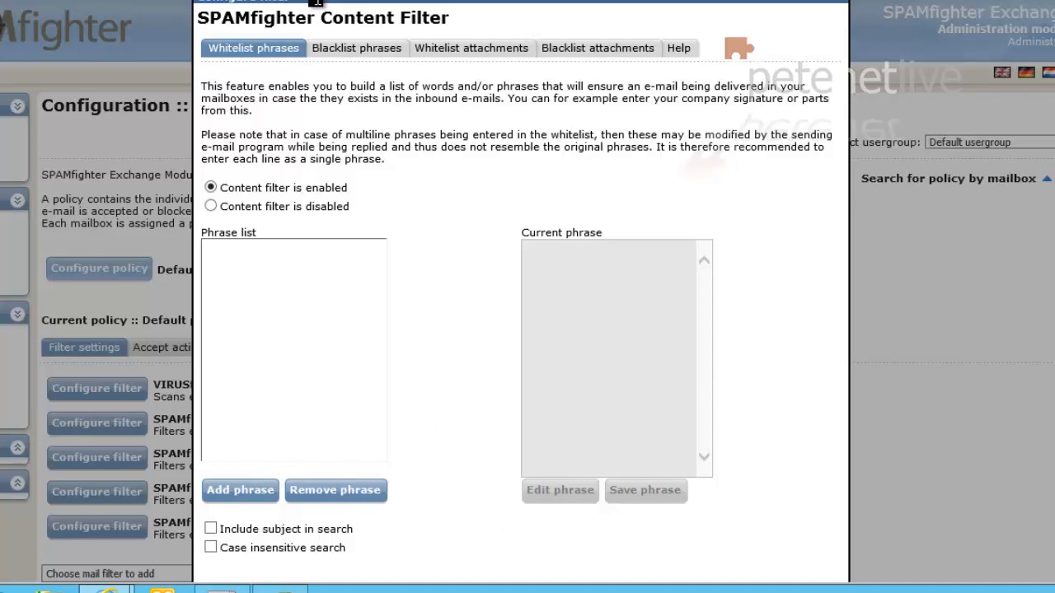
{"action": "left_click", "coordinate": [350, 49]}
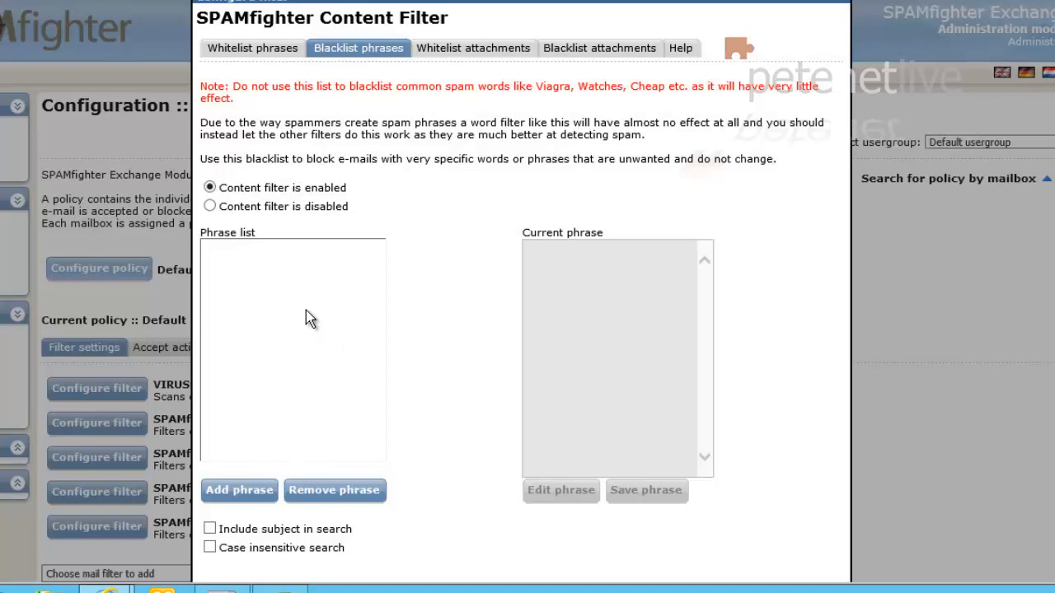
{"action": "left_click", "coordinate": [446, 58]}
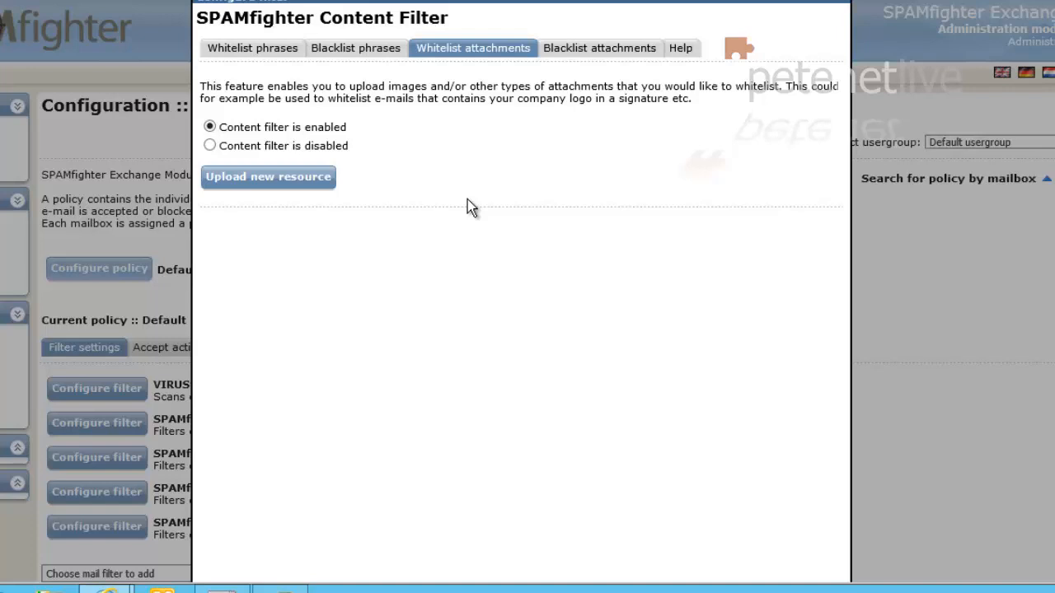
{"action": "left_click", "coordinate": [599, 51]}
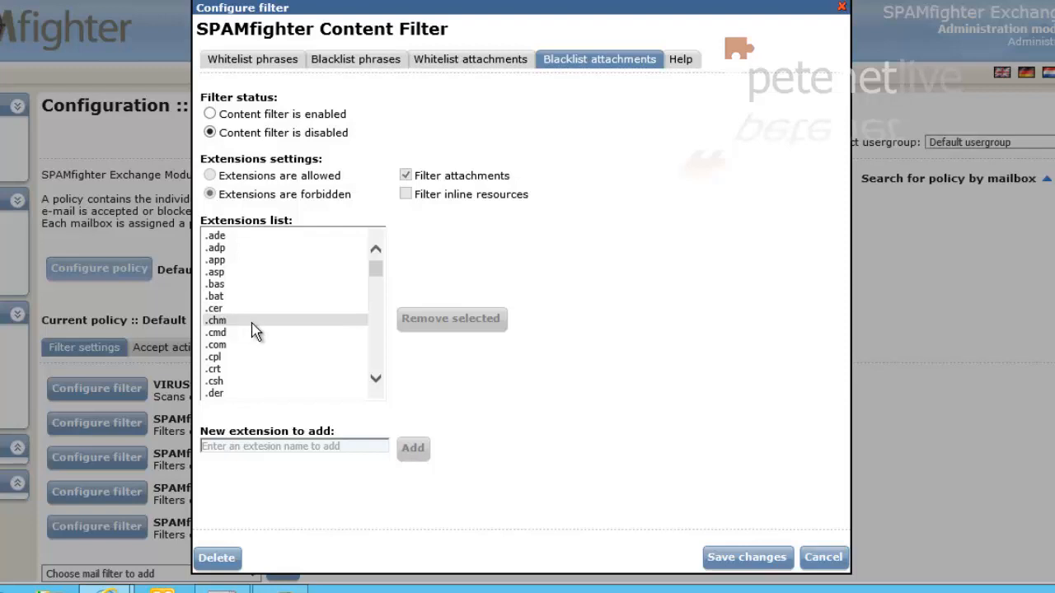
Step: Page through the forbidden attachment extensions and cancel the Content Filter dialog unchanged
{"action": "left_click", "coordinate": [375, 346]}
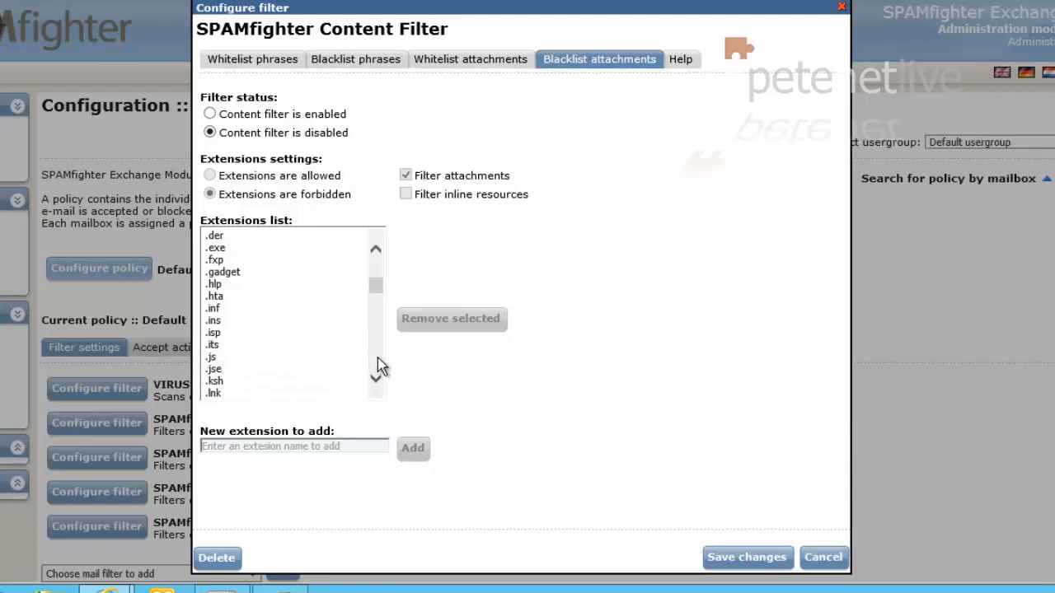
{"action": "left_click", "coordinate": [378, 359]}
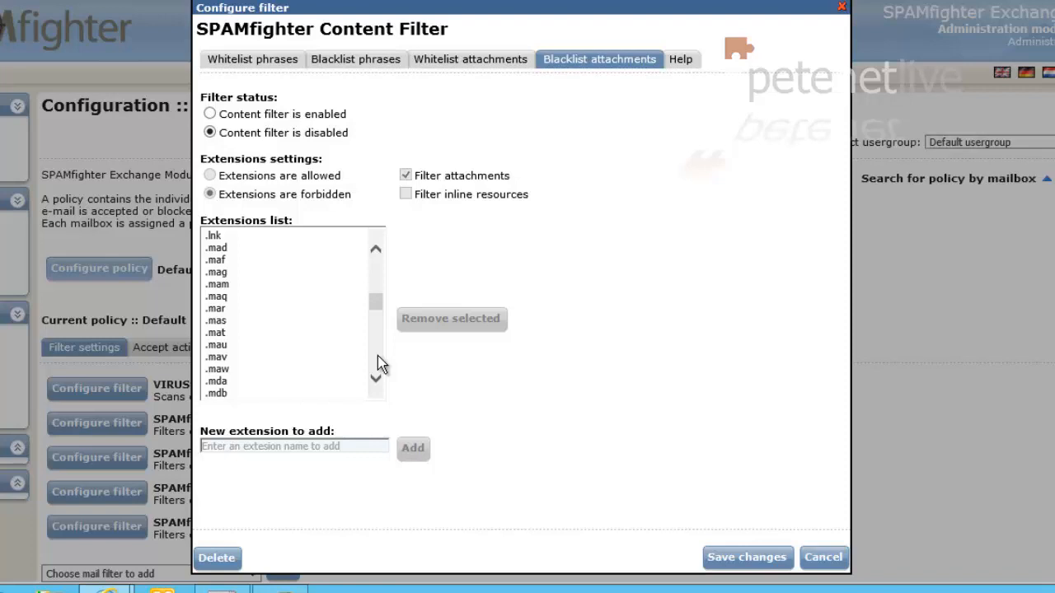
{"action": "left_click", "coordinate": [379, 363]}
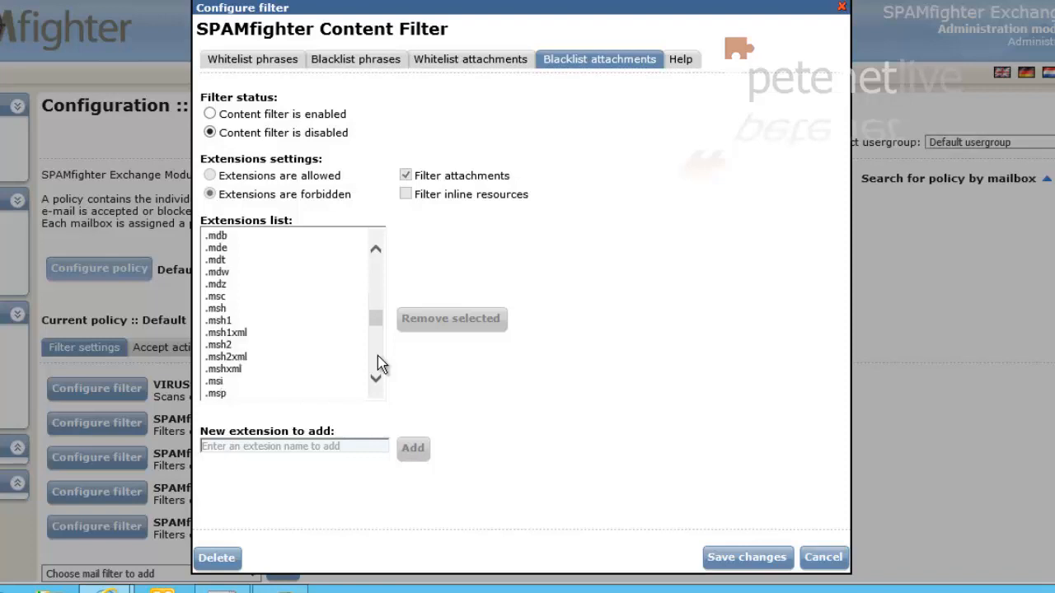
{"action": "left_click", "coordinate": [379, 363]}
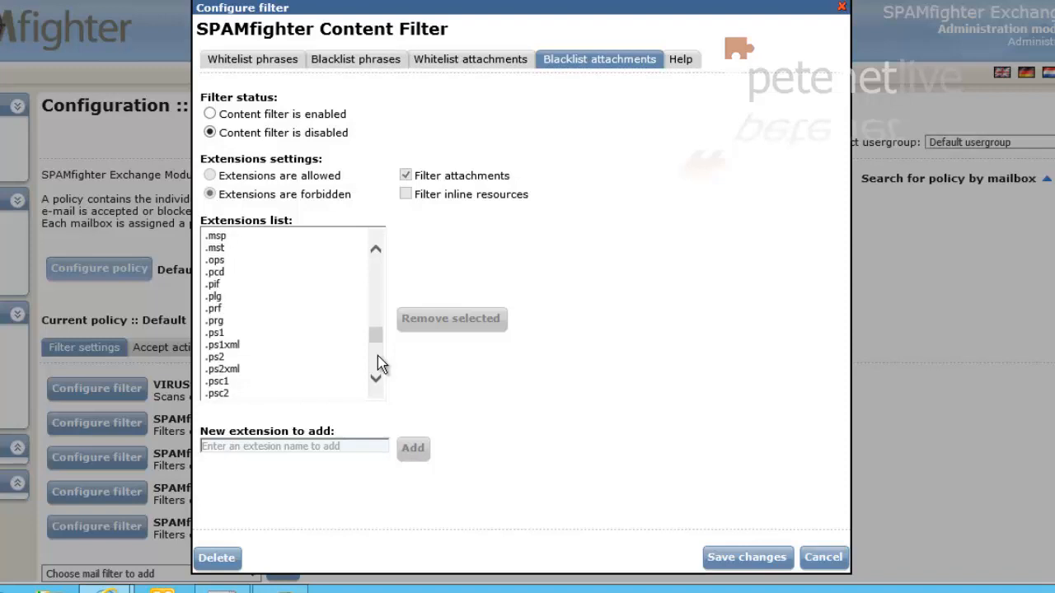
{"action": "left_click", "coordinate": [378, 364]}
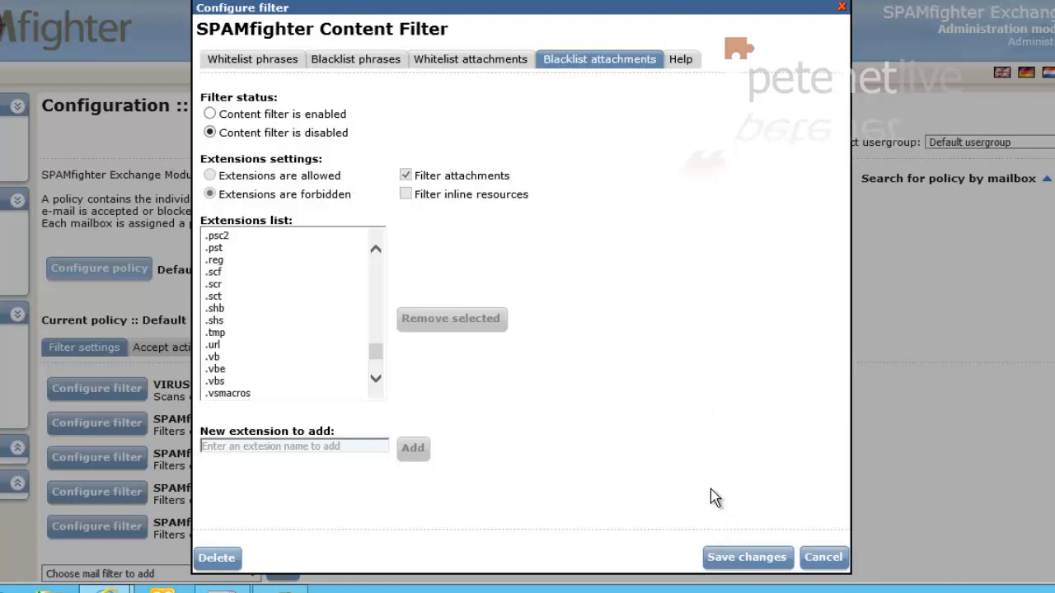
{"action": "left_click", "coordinate": [820, 561]}
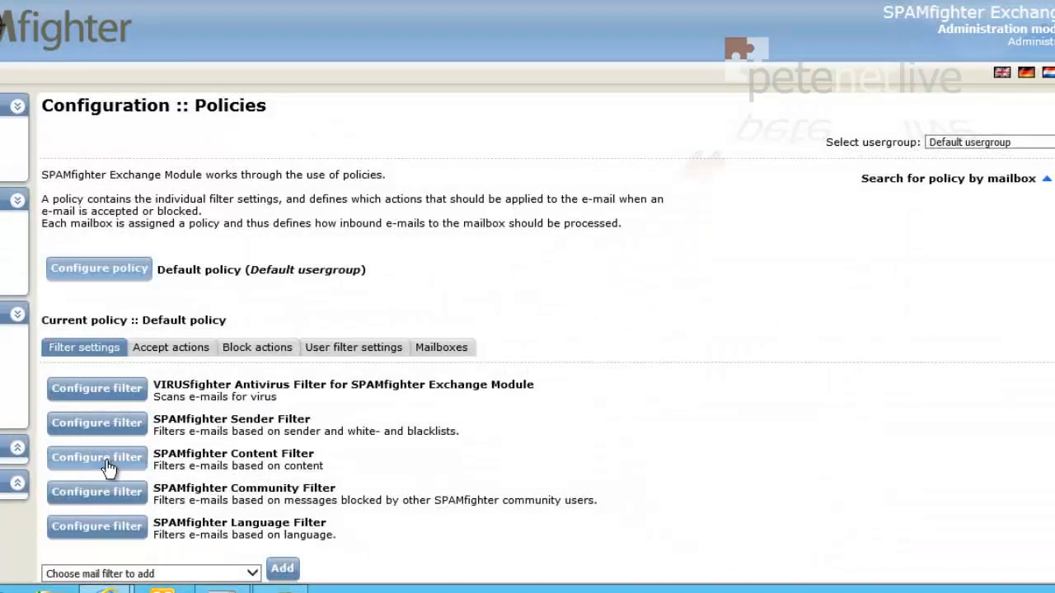
{"action": "left_click", "coordinate": [83, 500]}
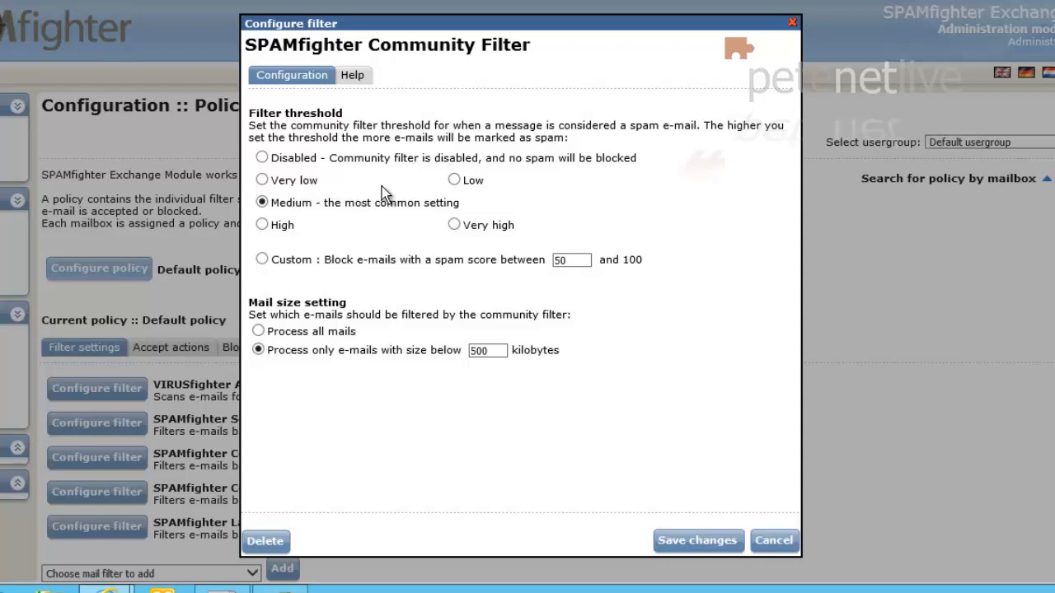
{"action": "left_click", "coordinate": [774, 542]}
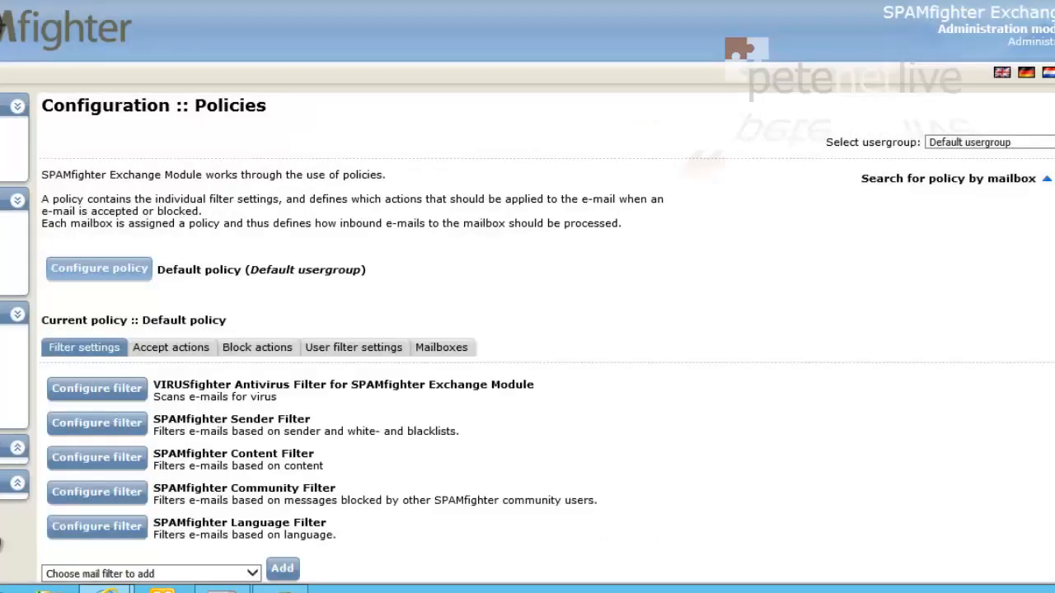
{"action": "left_click", "coordinate": [79, 535]}
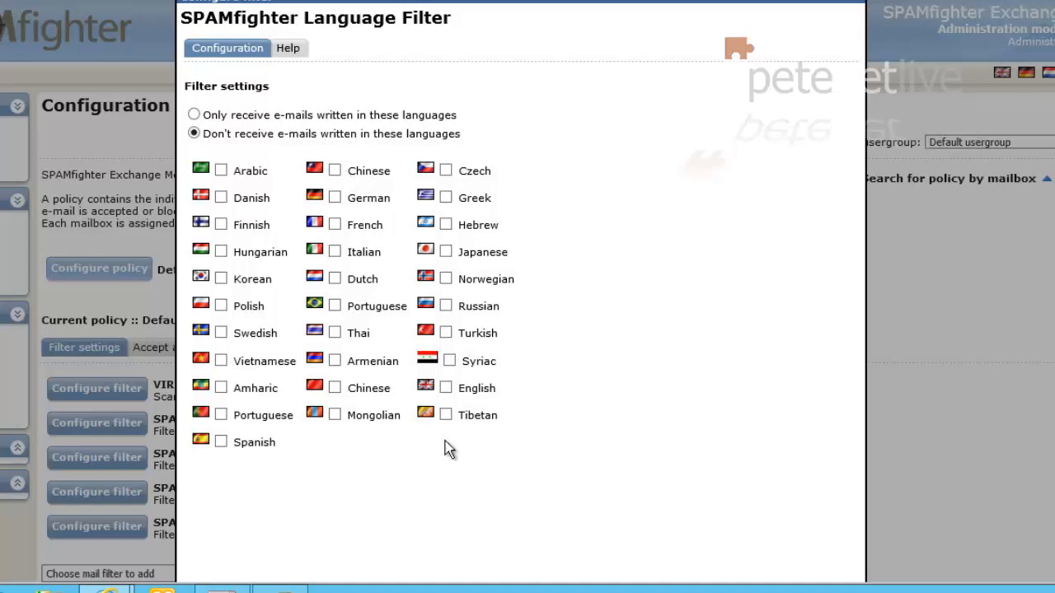
{"action": "left_click", "coordinate": [859, 6]}
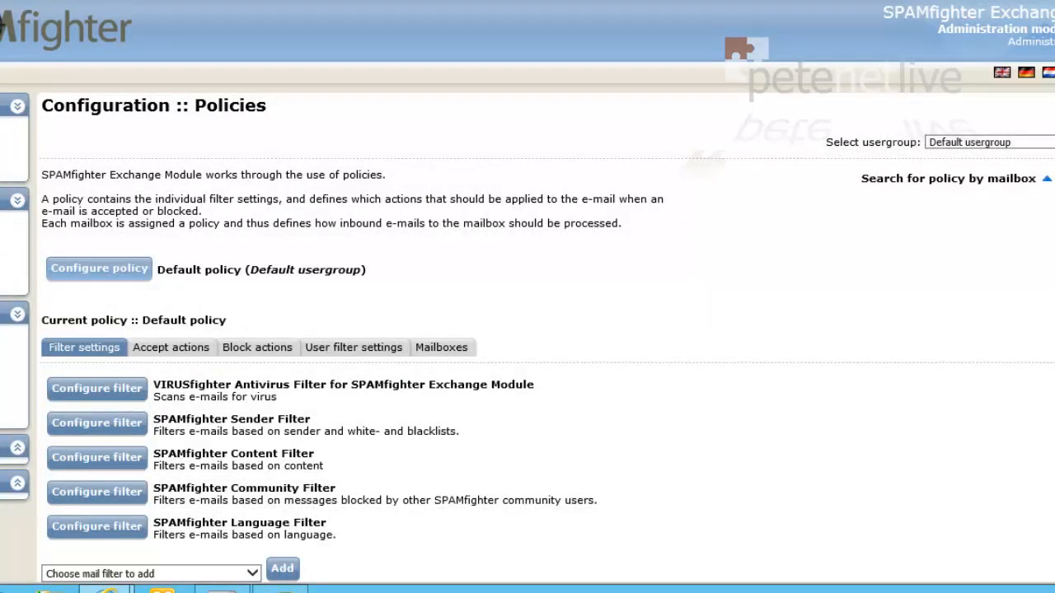
Step: Add the SPAMfighter IP-address Filter to the Default policy and save it with empty lists
{"action": "scroll", "coordinate": [943, 201], "scroll_direction": "down", "scroll_amount": 3}
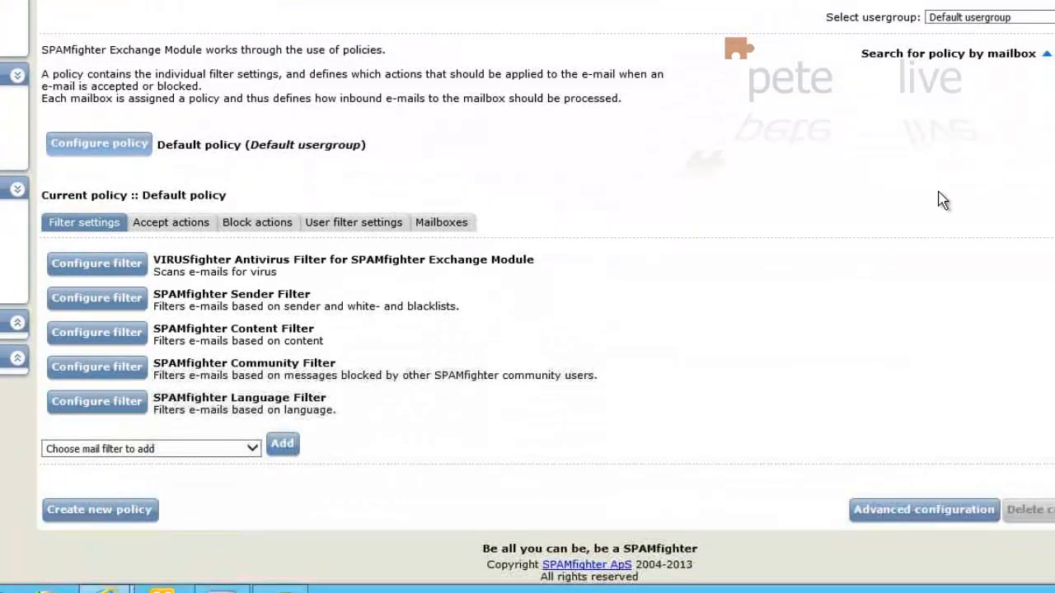
{"action": "left_click", "coordinate": [251, 449]}
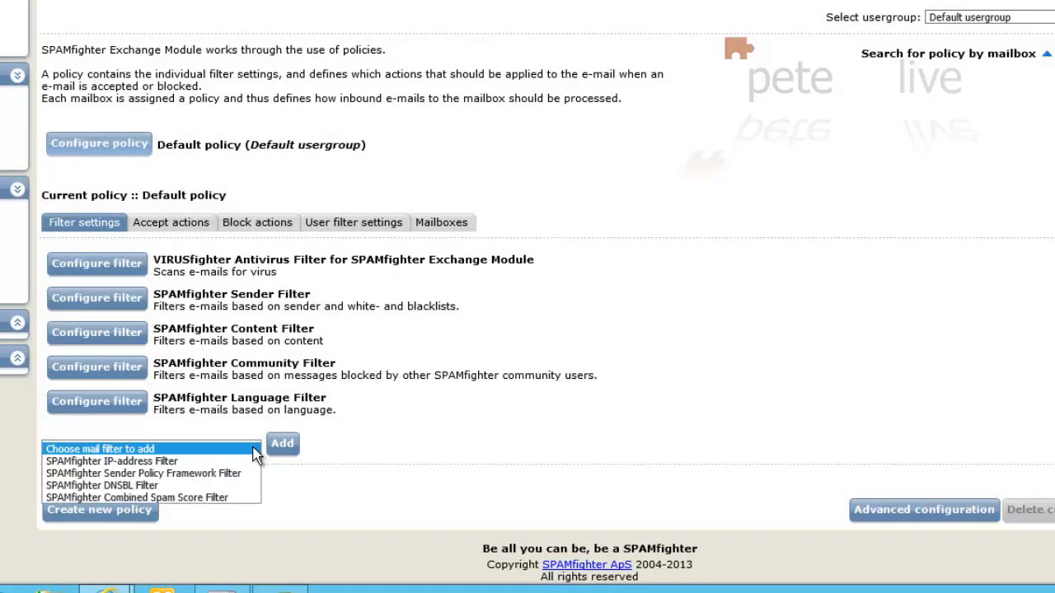
{"action": "left_click", "coordinate": [206, 461]}
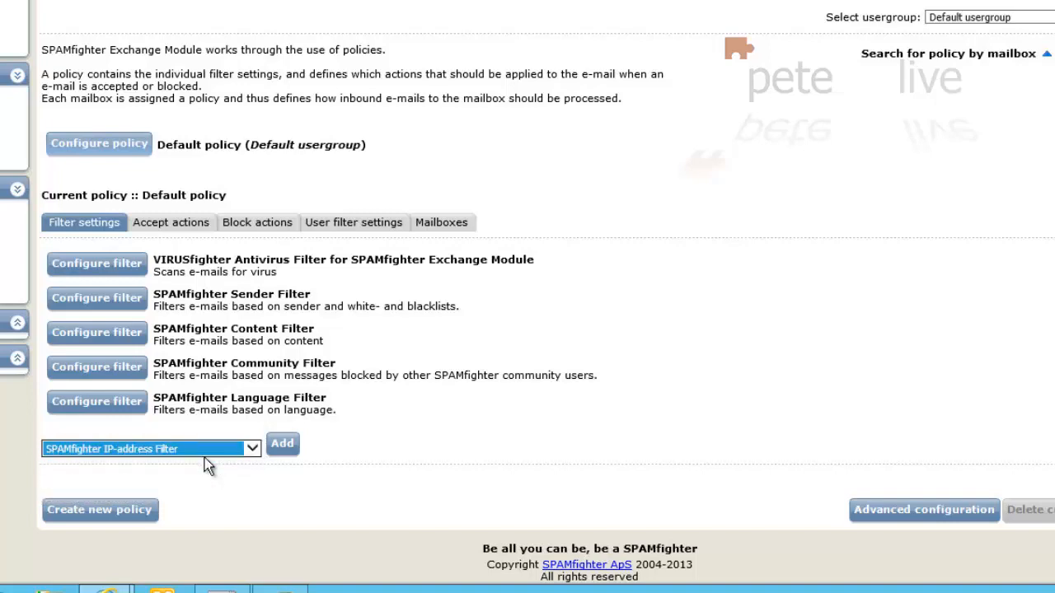
{"action": "left_click", "coordinate": [286, 449]}
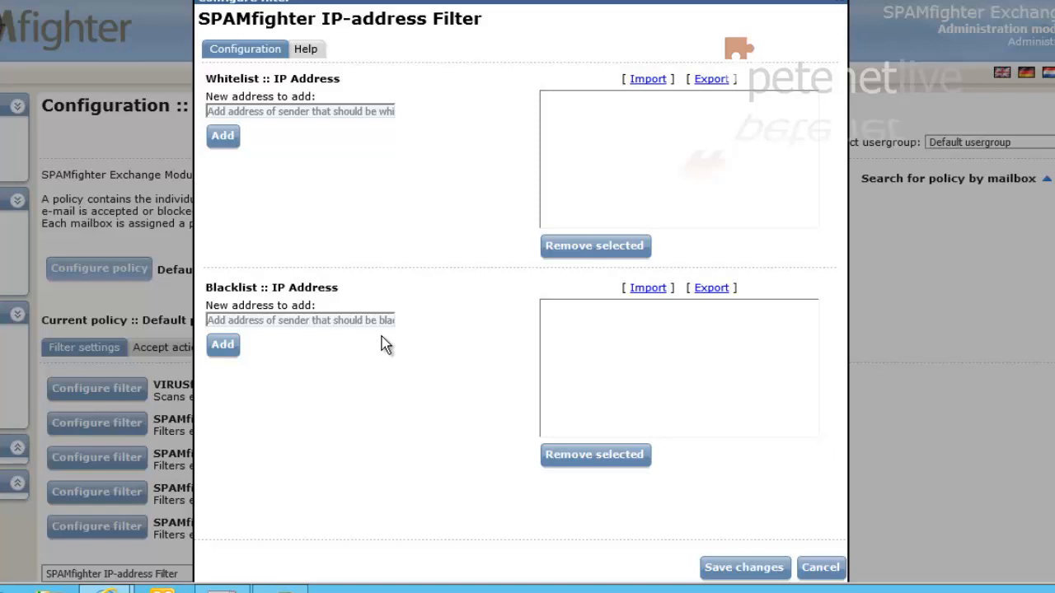
{"action": "left_click", "coordinate": [760, 568]}
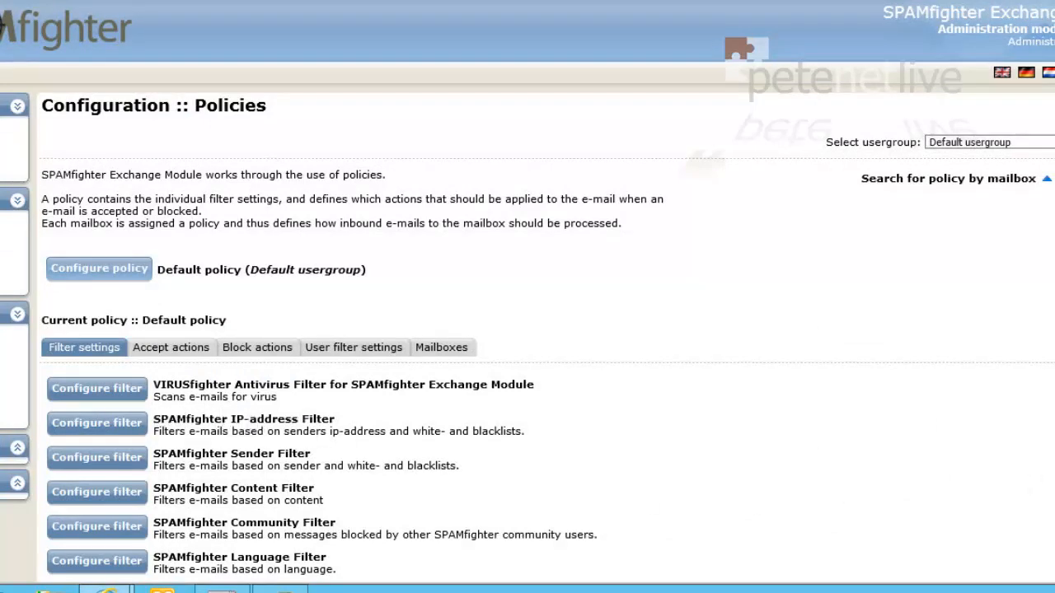
Step: Add the parameterless SPAMfighter Sender Policy Framework Filter to the Default policy and save it
{"action": "scroll", "coordinate": [528, 330], "scroll_direction": "down", "scroll_amount": 3}
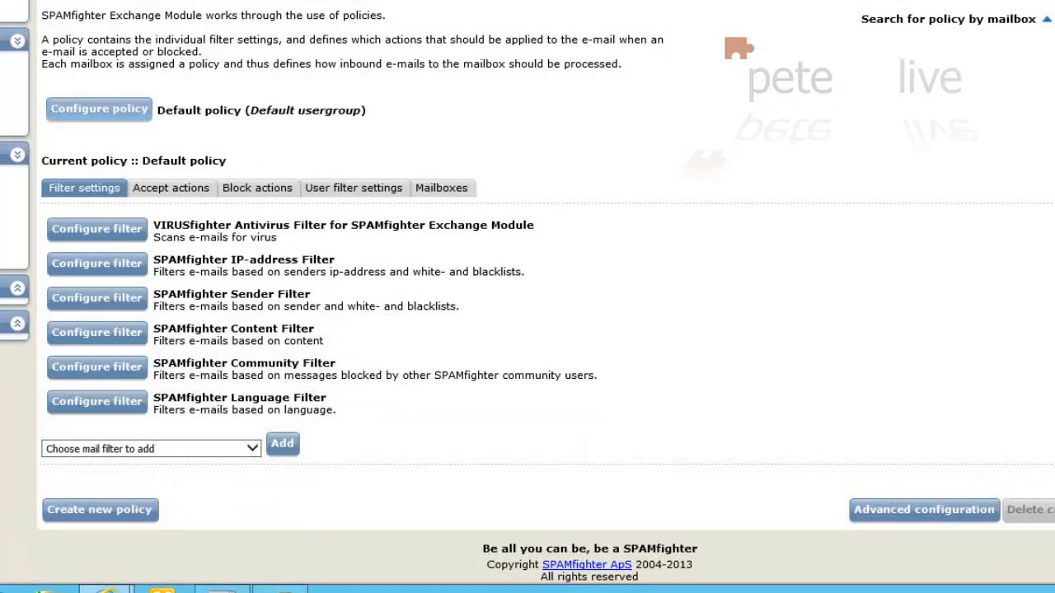
{"action": "left_click", "coordinate": [253, 451]}
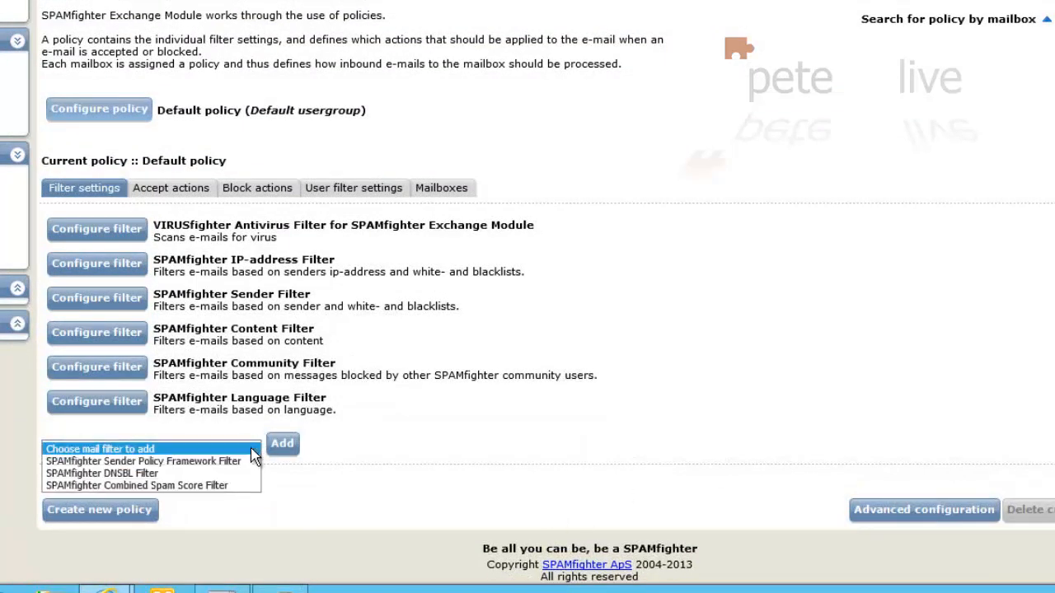
{"action": "left_click", "coordinate": [206, 467]}
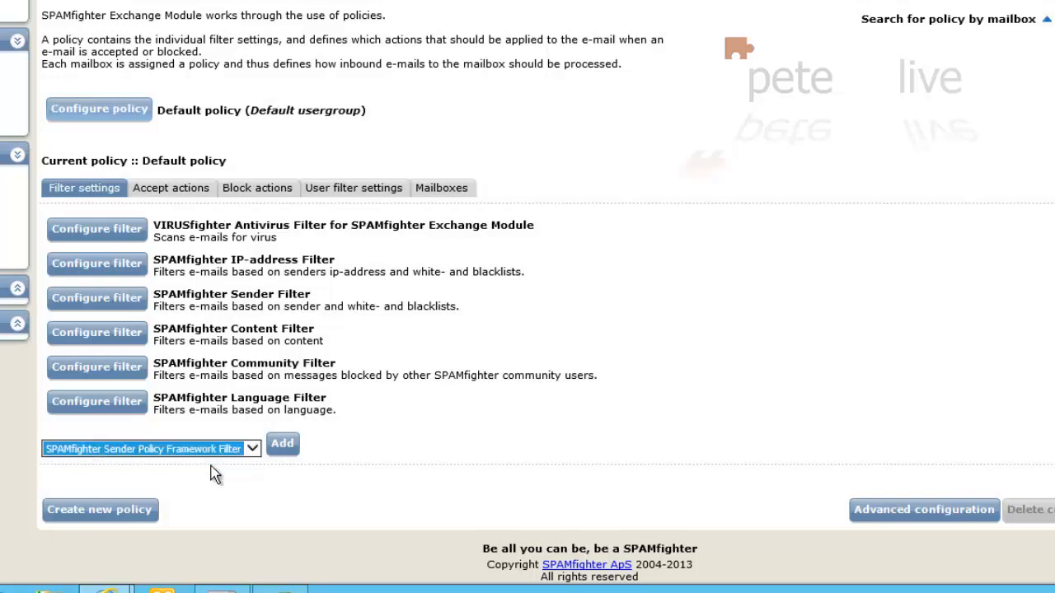
{"action": "left_click", "coordinate": [281, 446]}
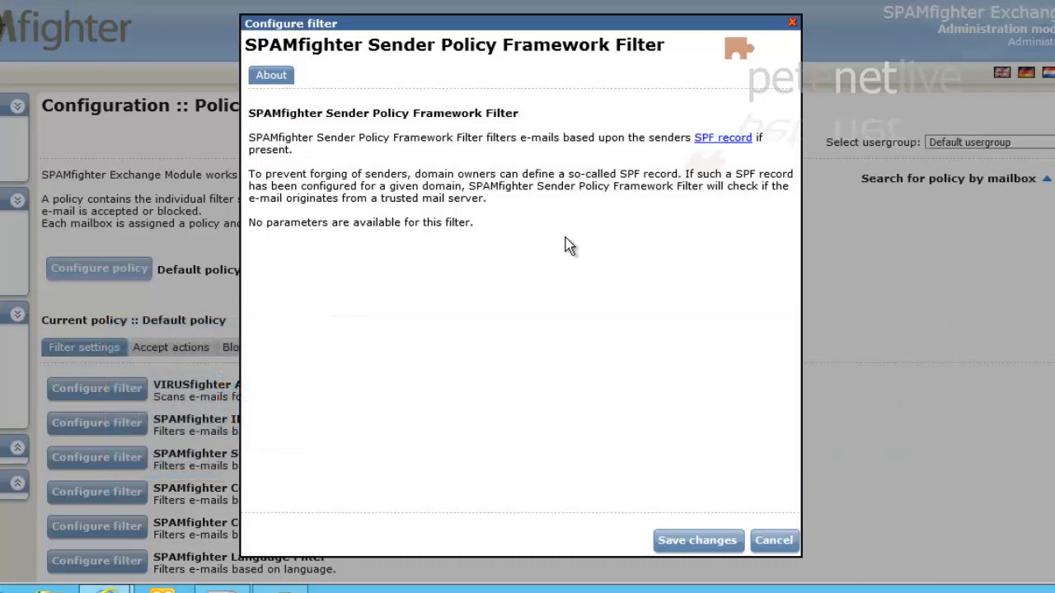
{"action": "left_click", "coordinate": [674, 553]}
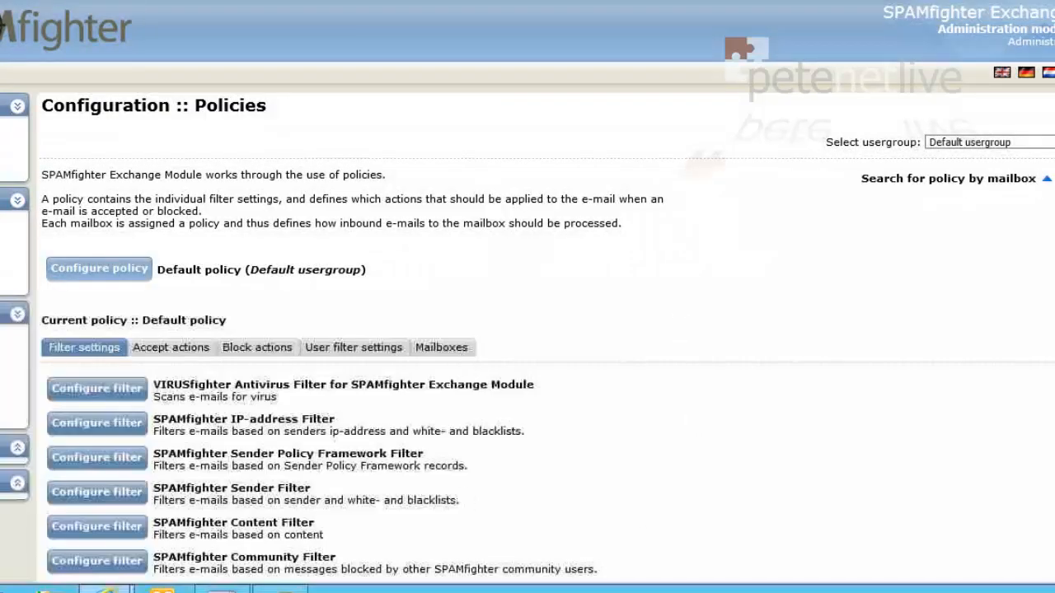
Step: Add the SPAMfighter DNSBL Filter with an empty blacklist server list and save it
{"action": "scroll", "coordinate": [643, 302], "scroll_direction": "down", "scroll_amount": 3}
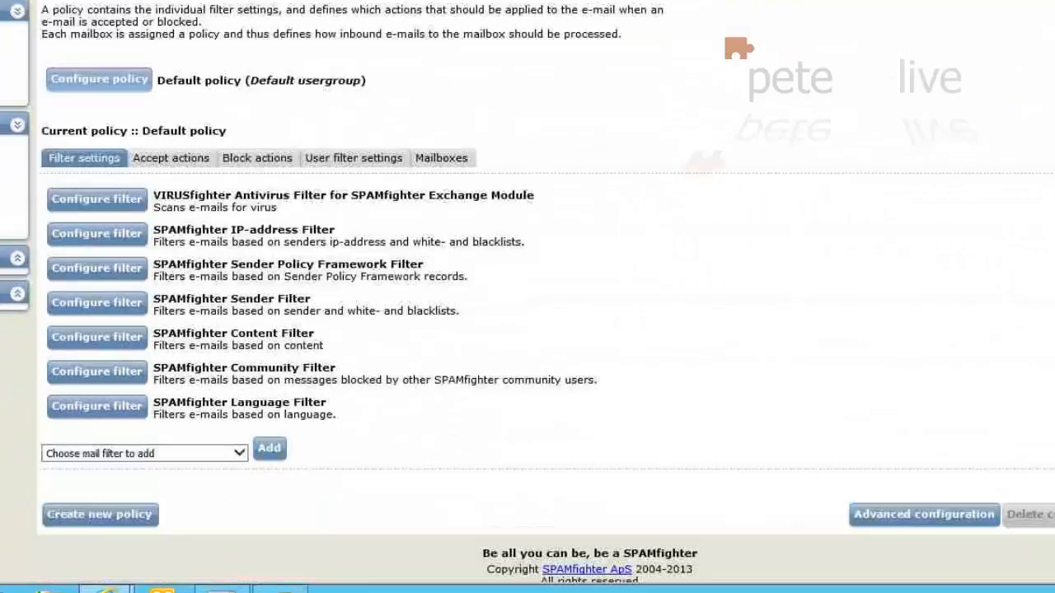
{"action": "left_click", "coordinate": [75, 450]}
{"action": "left_click", "coordinate": [76, 451]}
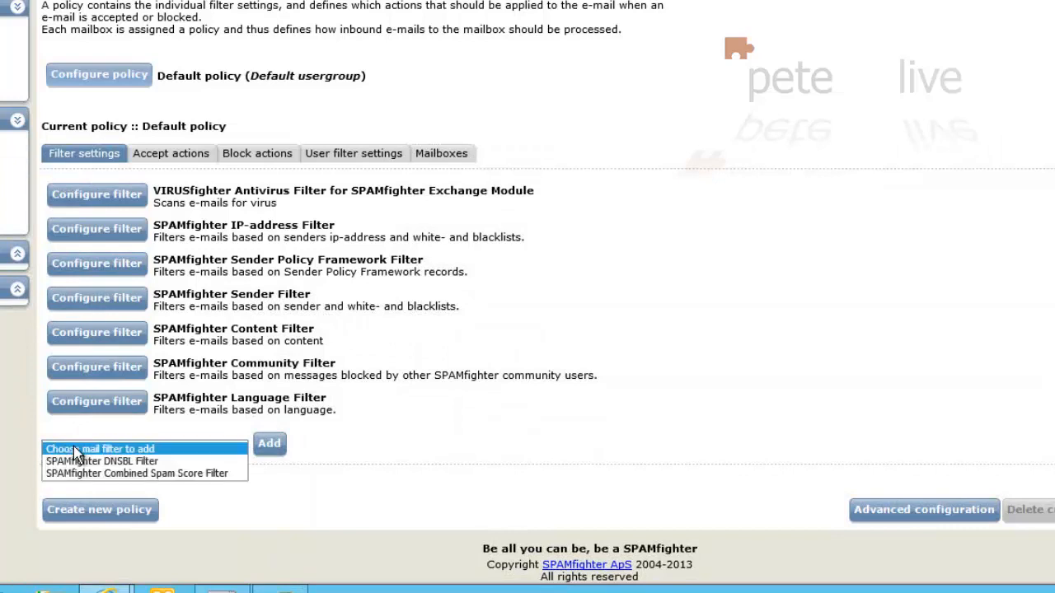
{"action": "left_click", "coordinate": [72, 462]}
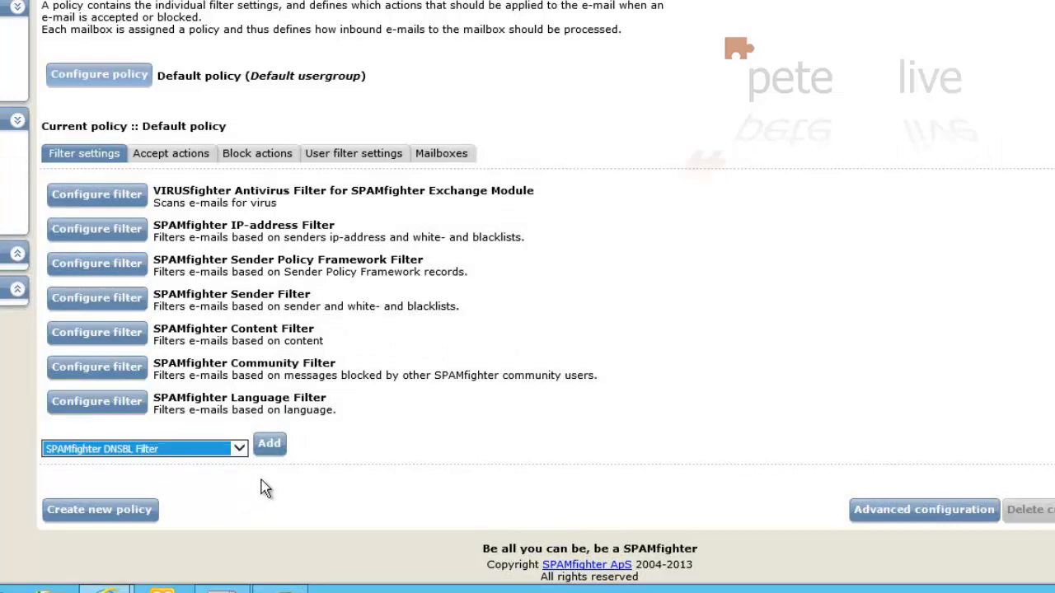
{"action": "left_click", "coordinate": [273, 446]}
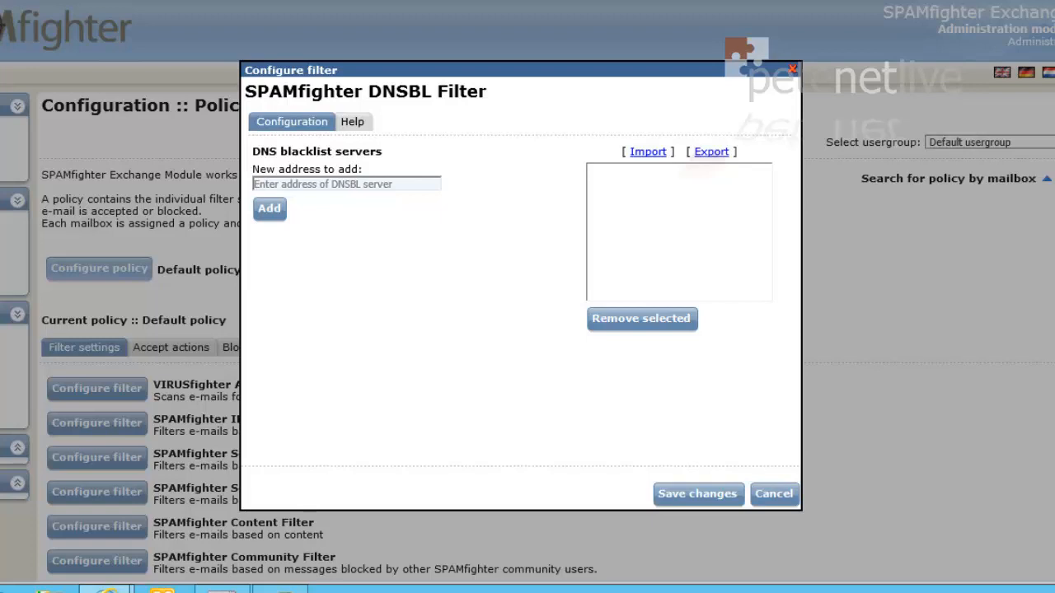
{"action": "left_click", "coordinate": [694, 495]}
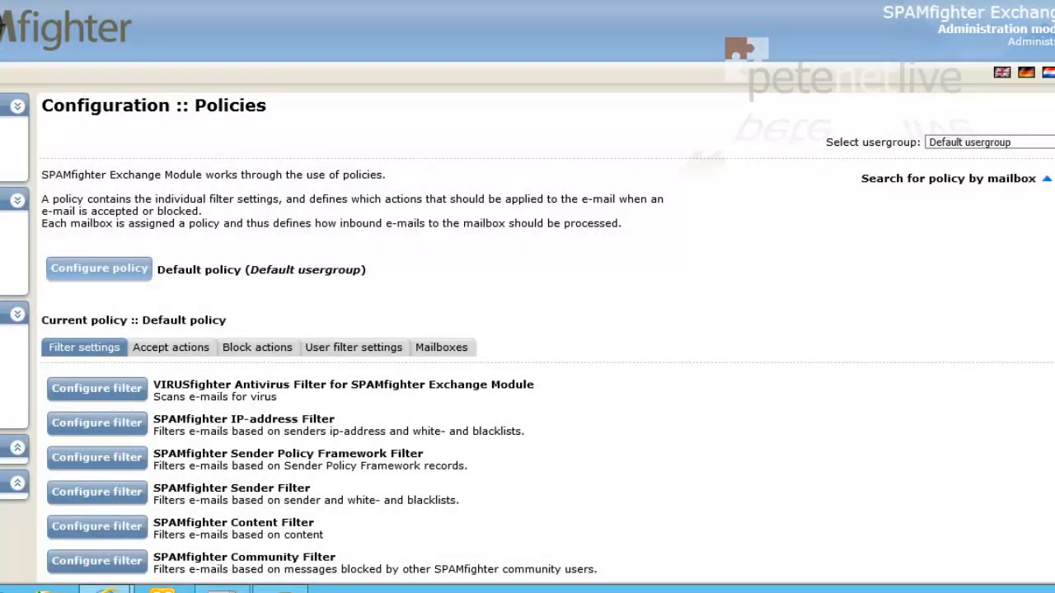
{"action": "scroll", "coordinate": [528, 474], "scroll_direction": "down", "scroll_amount": 3}
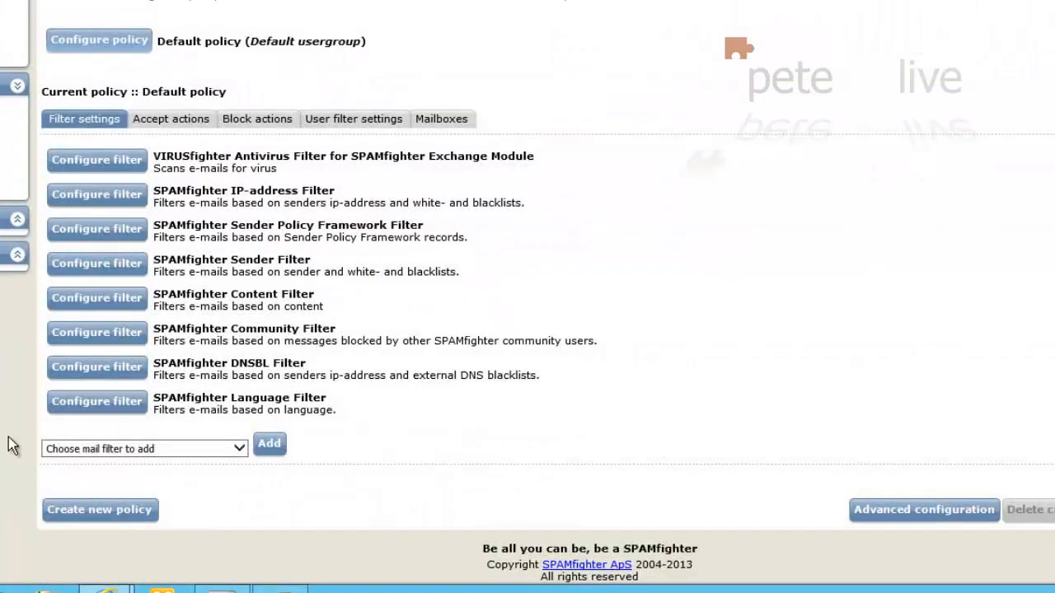
{"action": "left_click", "coordinate": [63, 450]}
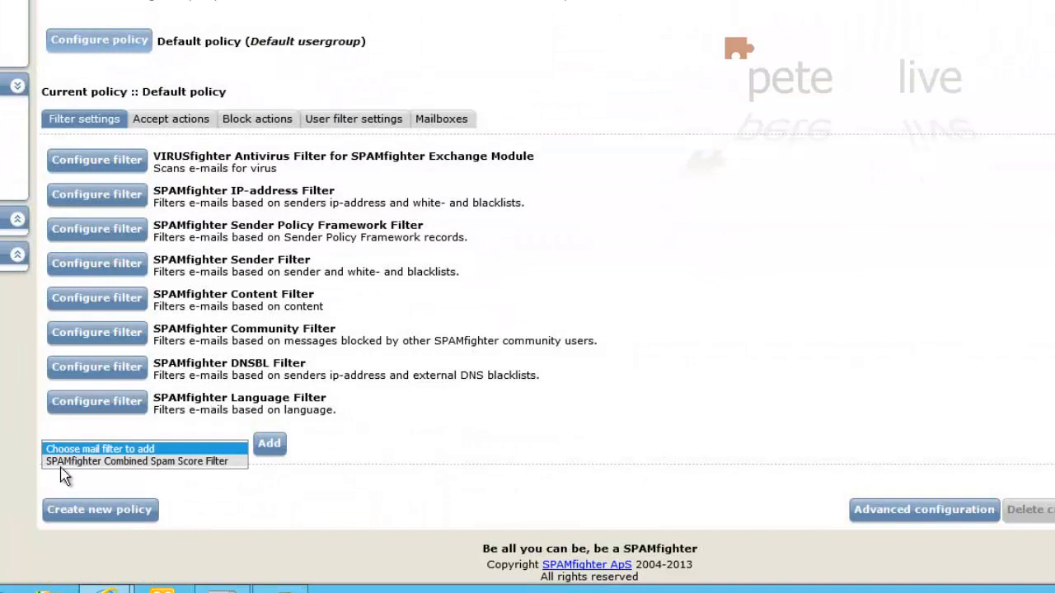
{"action": "left_click", "coordinate": [66, 463]}
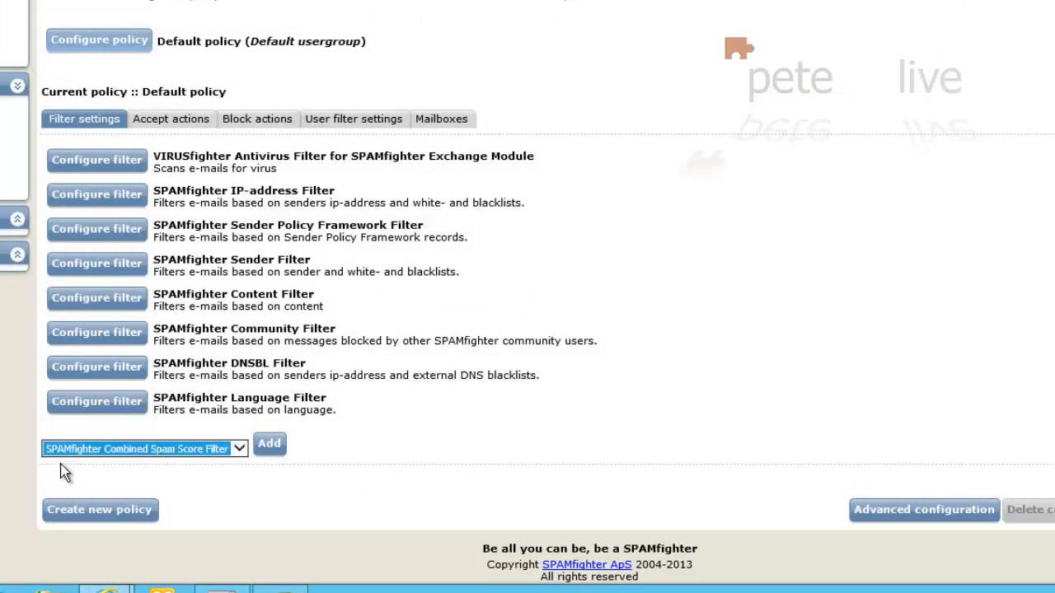
{"action": "left_click", "coordinate": [273, 448]}
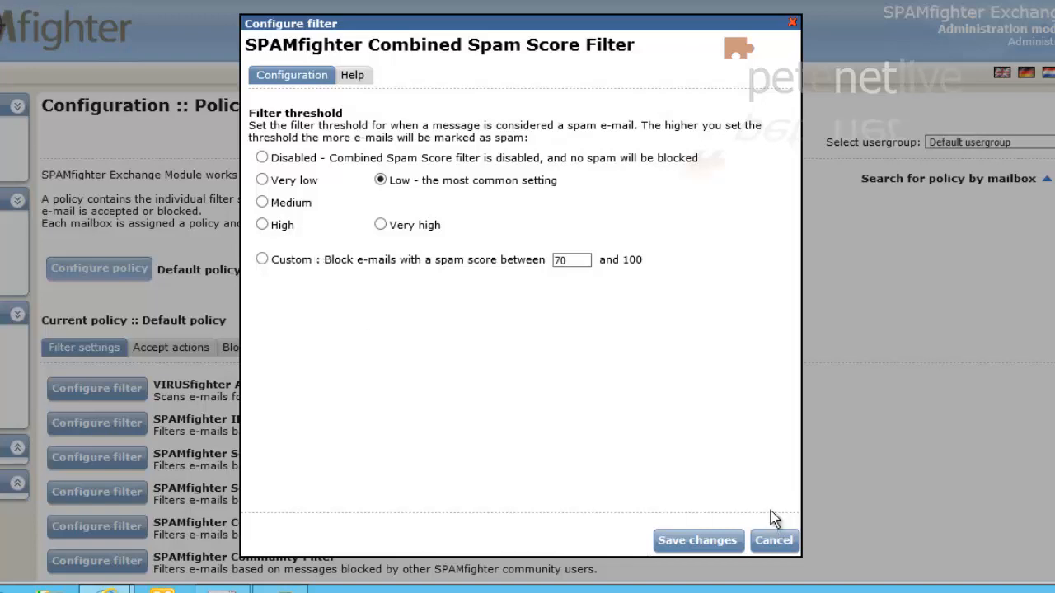
{"action": "left_click", "coordinate": [680, 548]}
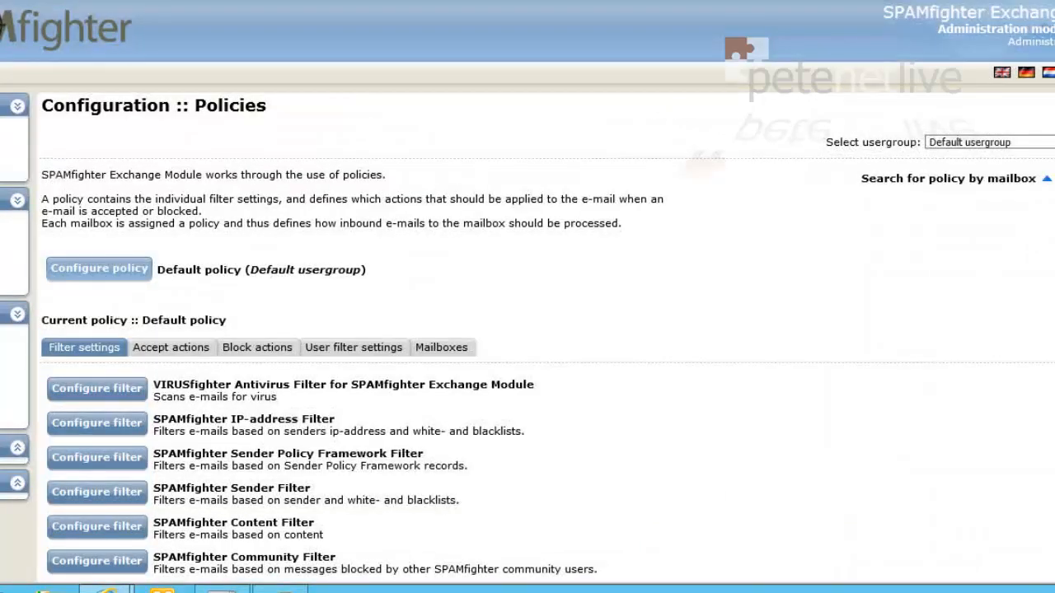
{"action": "scroll", "coordinate": [773, 367], "scroll_direction": "down", "scroll_amount": 4}
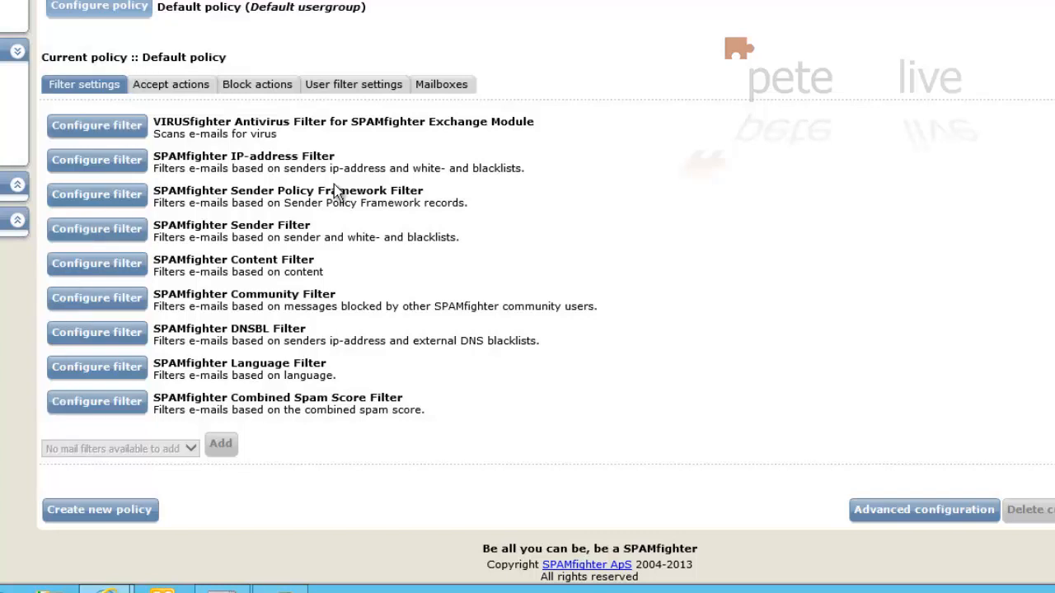
Step: On Accept actions, save the Add Header action unchanged and glance at the addable policy actions
{"action": "left_click", "coordinate": [165, 91]}
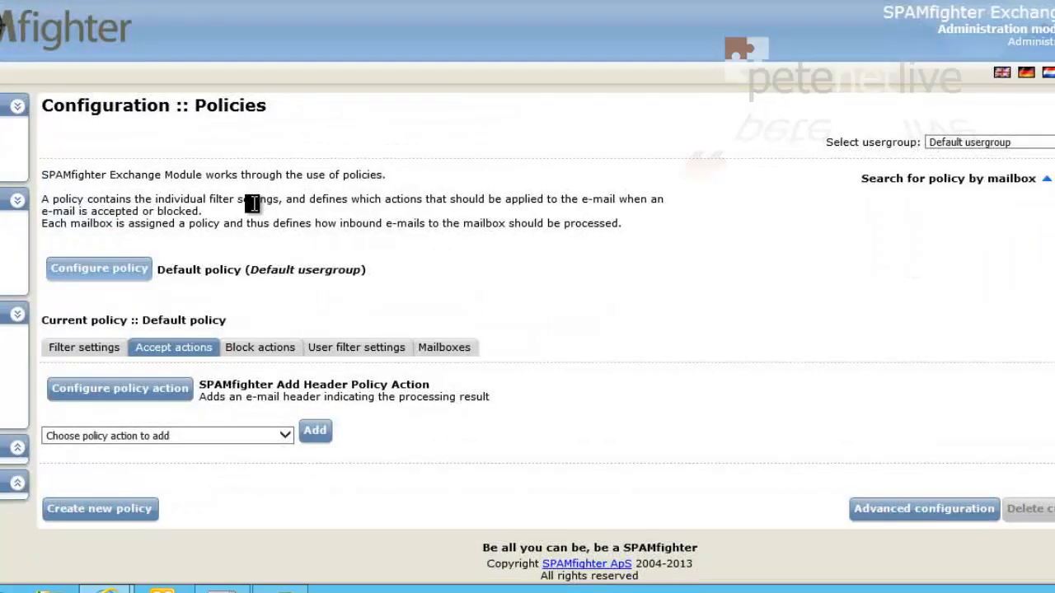
{"action": "left_click", "coordinate": [112, 399]}
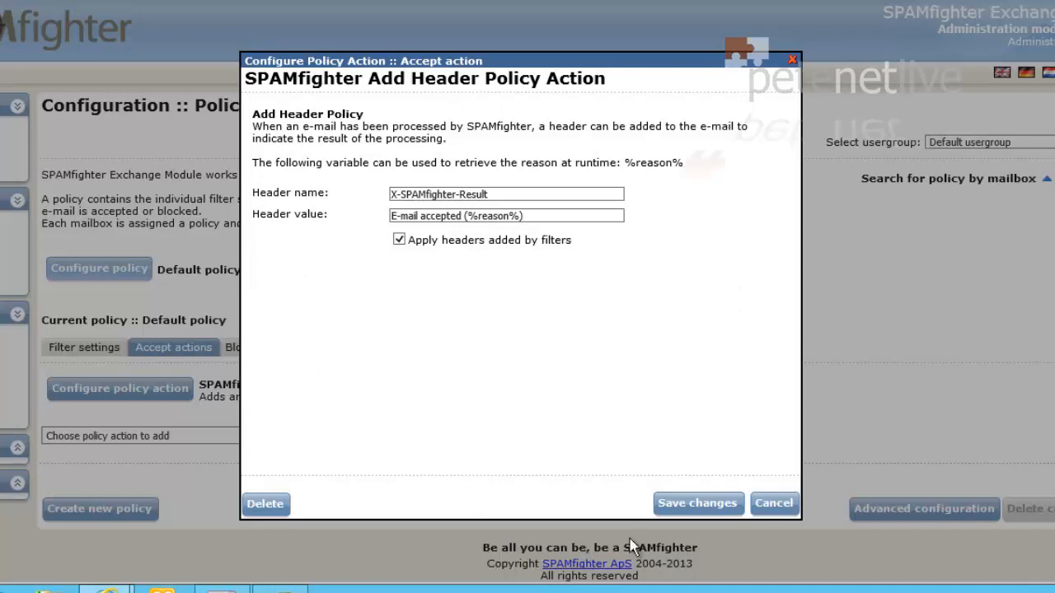
{"action": "left_click", "coordinate": [677, 504]}
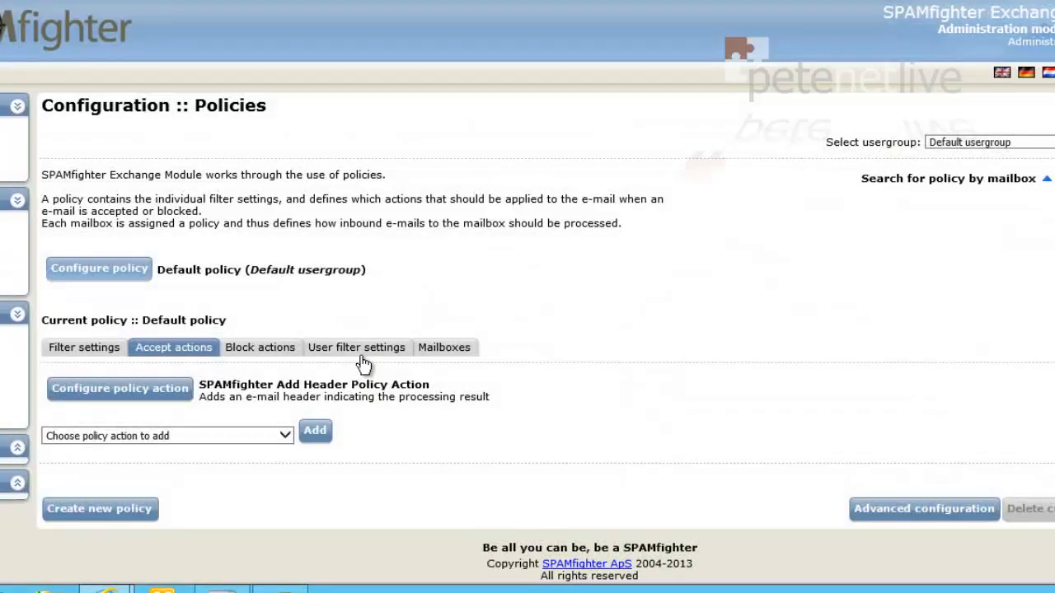
{"action": "left_click", "coordinate": [211, 437]}
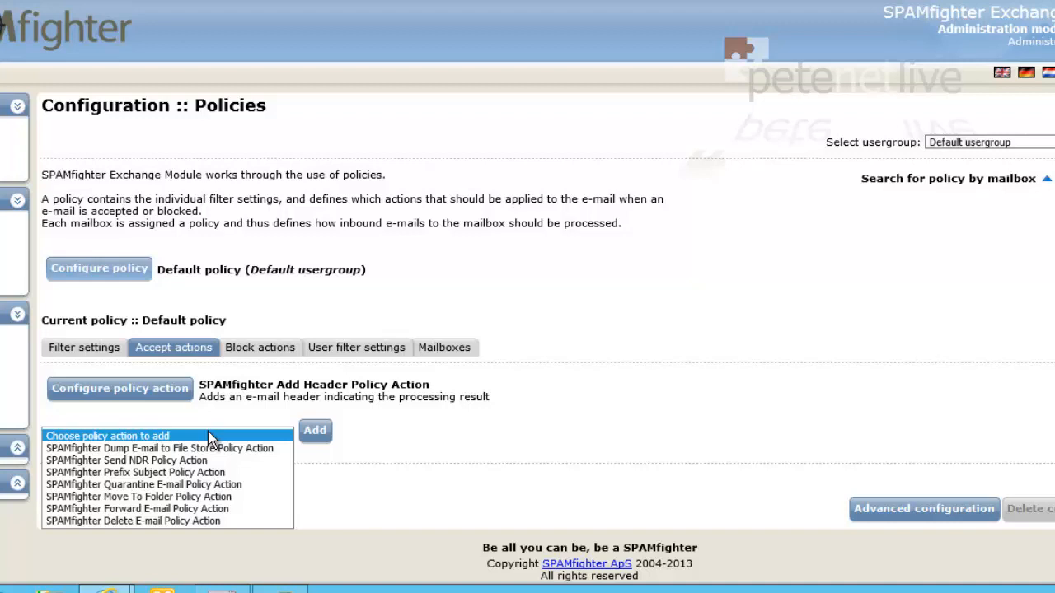
{"action": "left_click", "coordinate": [210, 437]}
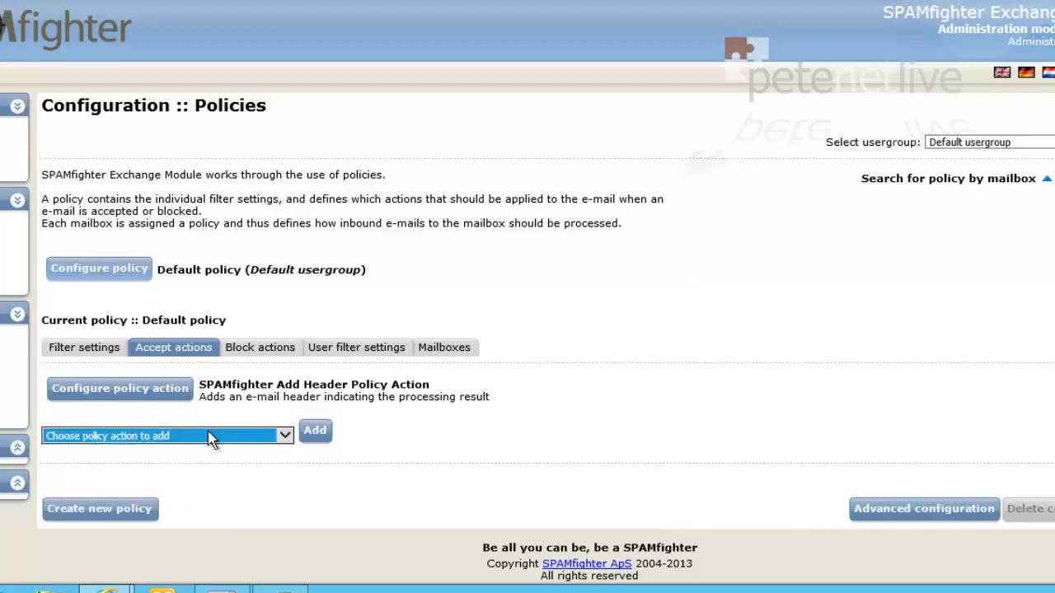
Step: Show Block actions and inspect Add Header and Move To Folder's public folder options without saving
{"action": "left_click", "coordinate": [245, 350]}
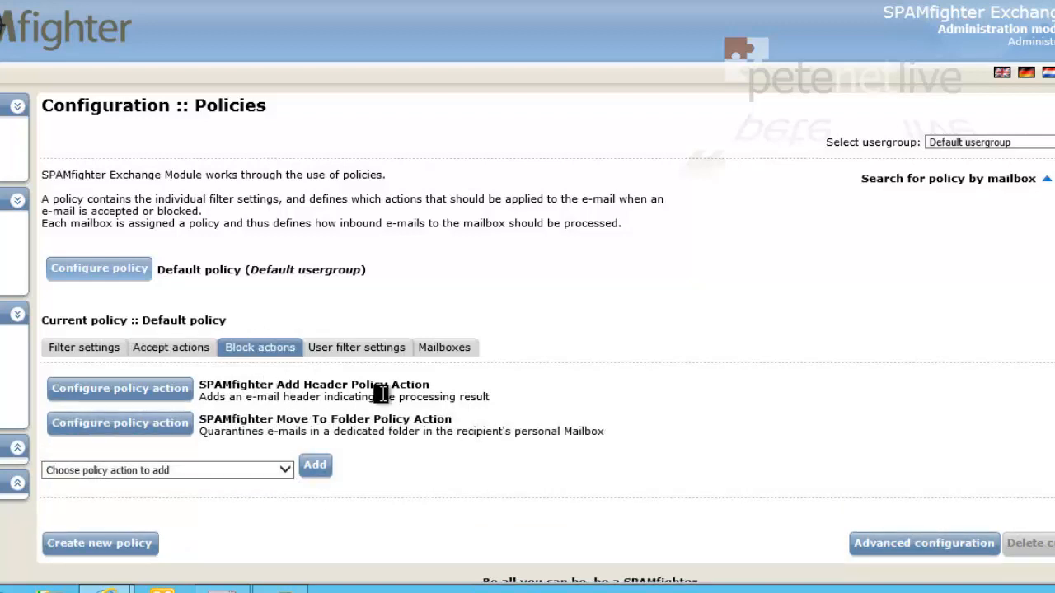
{"action": "left_click", "coordinate": [153, 393]}
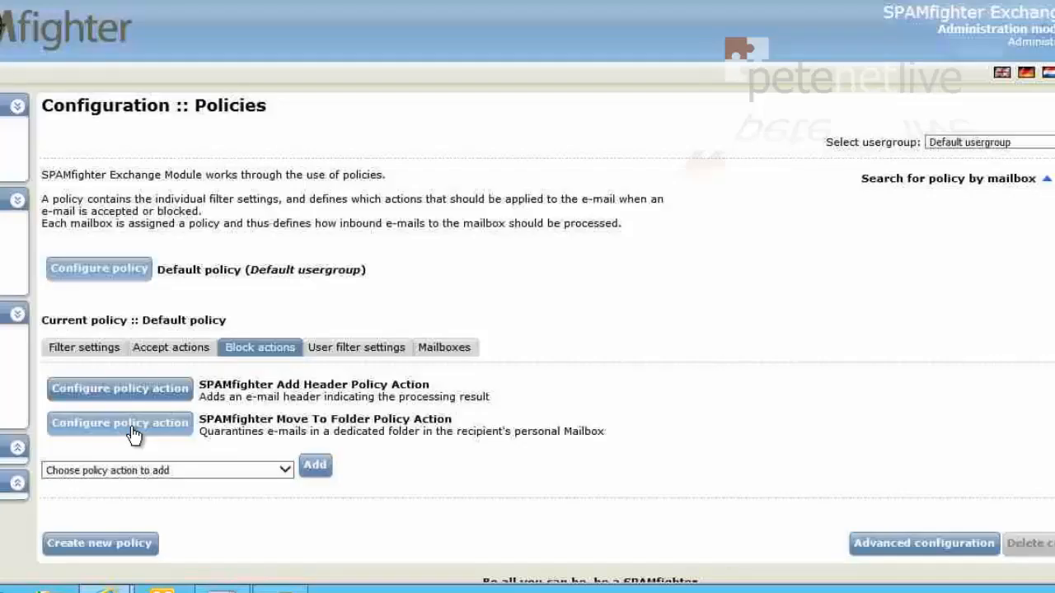
{"action": "left_click", "coordinate": [142, 424]}
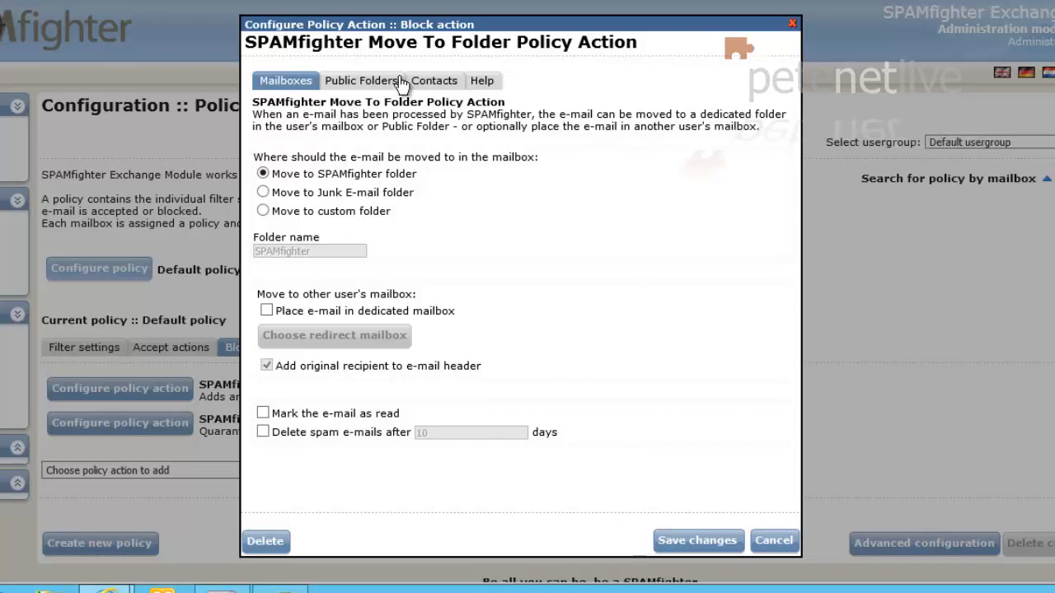
{"action": "left_click", "coordinate": [360, 82]}
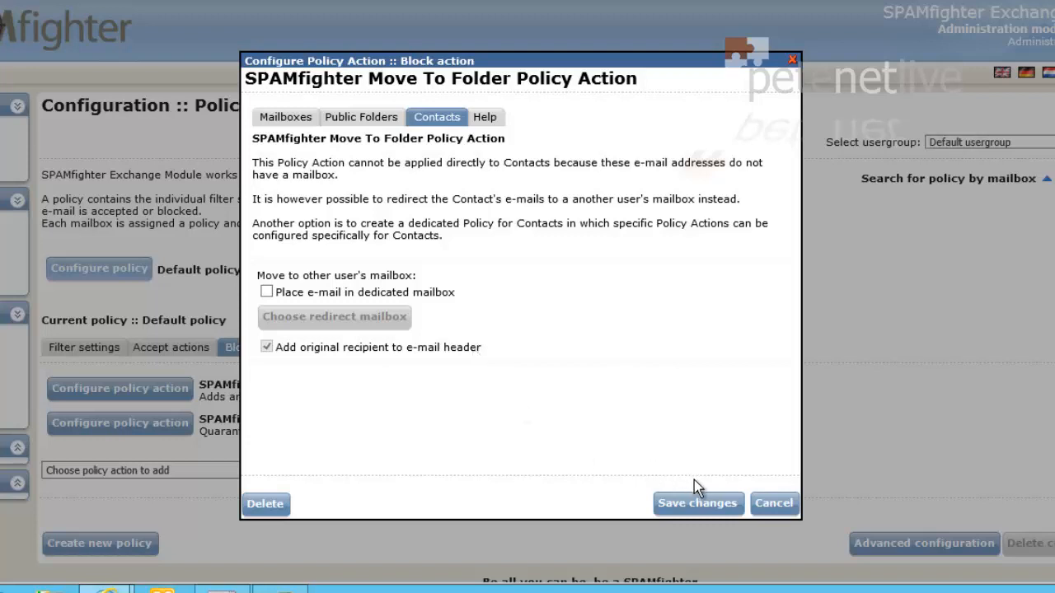
{"action": "left_click", "coordinate": [762, 511]}
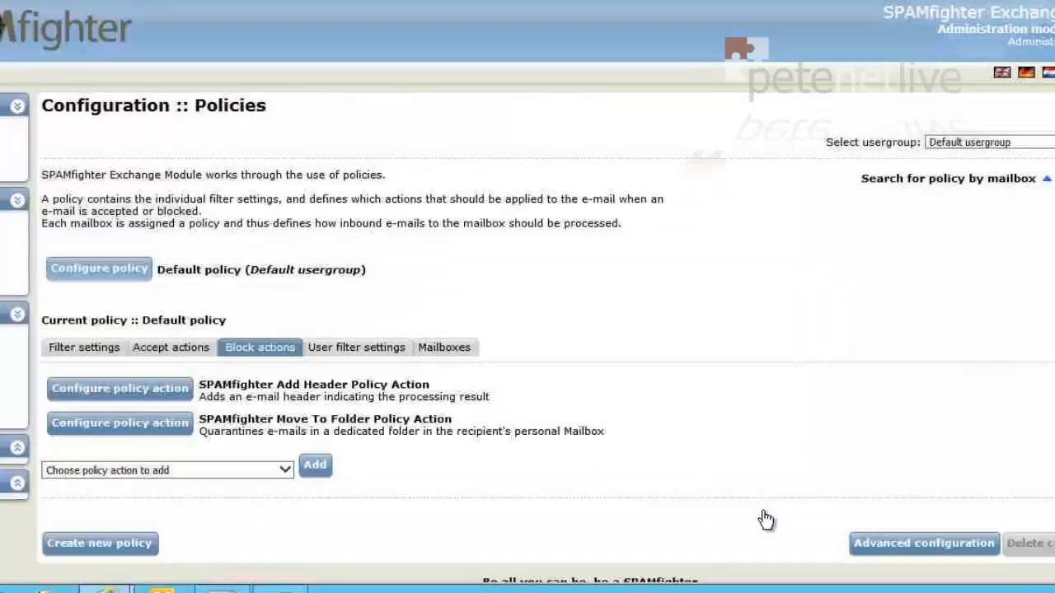
Step: Review the Default policy's user filter settings and mailbox list, then return to its nine filters
{"action": "left_click", "coordinate": [352, 354]}
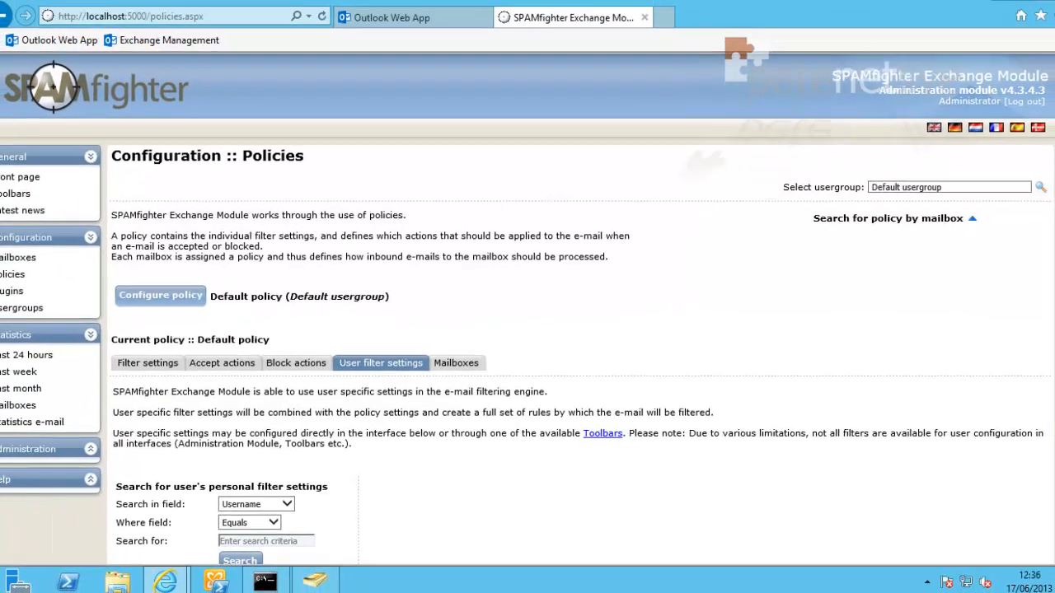
{"action": "left_click_drag", "start_coordinate": [1044, 309], "coordinate": [1045, 363]}
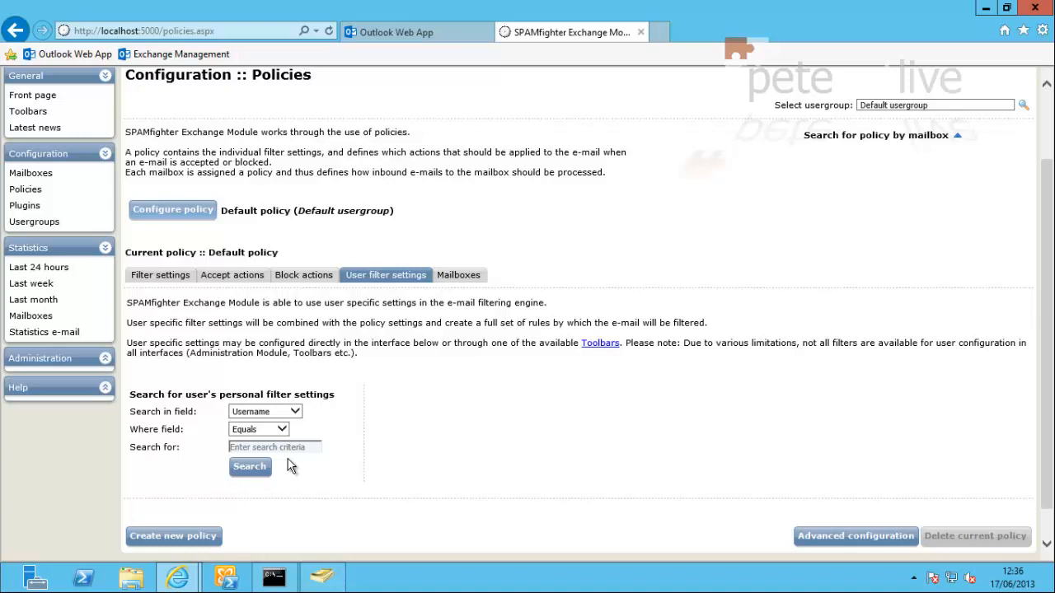
{"action": "left_click", "coordinate": [451, 280]}
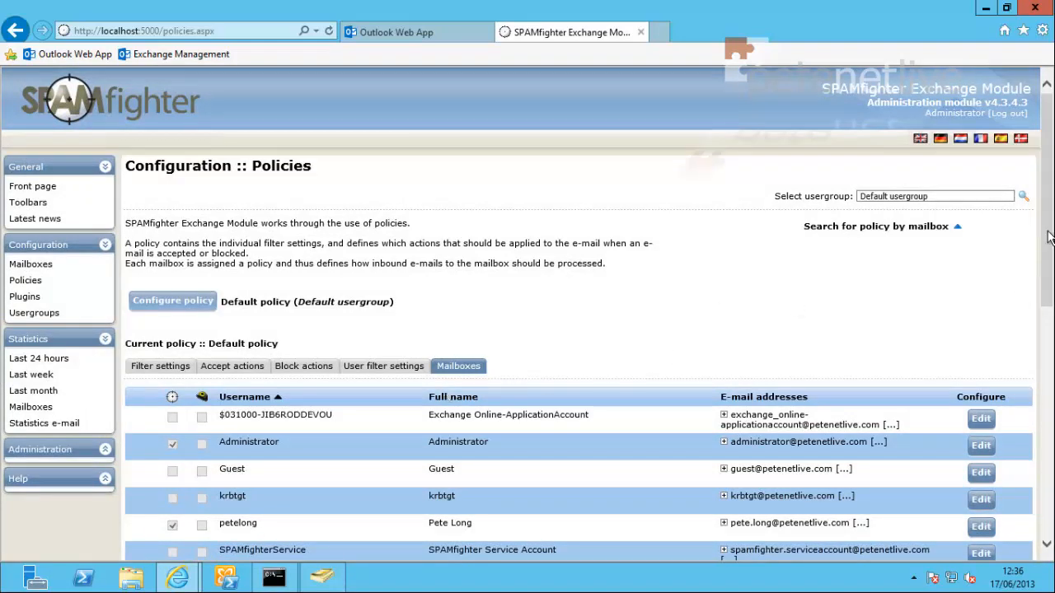
{"action": "mouse_move", "coordinate": [1048, 236]}
{"action": "left_mouse_down"}
{"action": "mouse_move", "coordinate": [1049, 400]}
{"action": "mouse_move", "coordinate": [1051, 250]}
{"action": "left_mouse_up"}
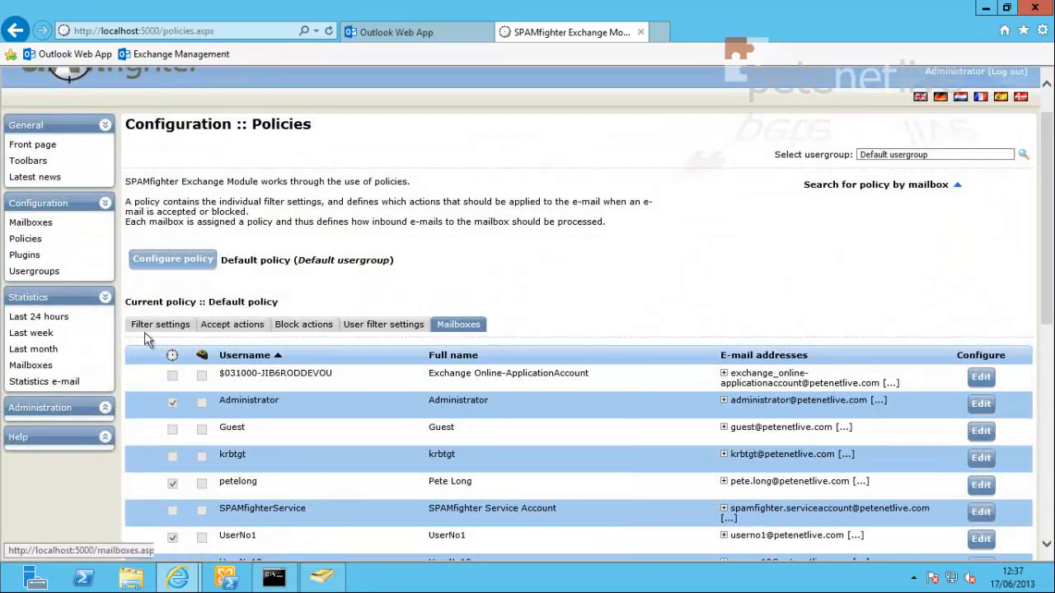
{"action": "left_click", "coordinate": [19, 240]}
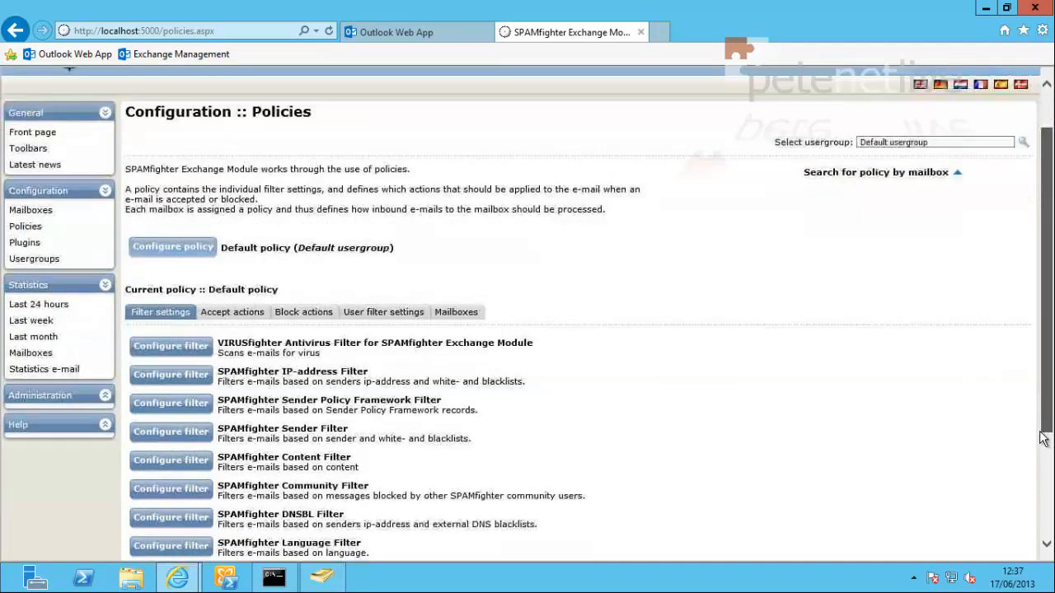
{"action": "left_click_drag", "start_coordinate": [1047, 338], "coordinate": [1039, 495]}
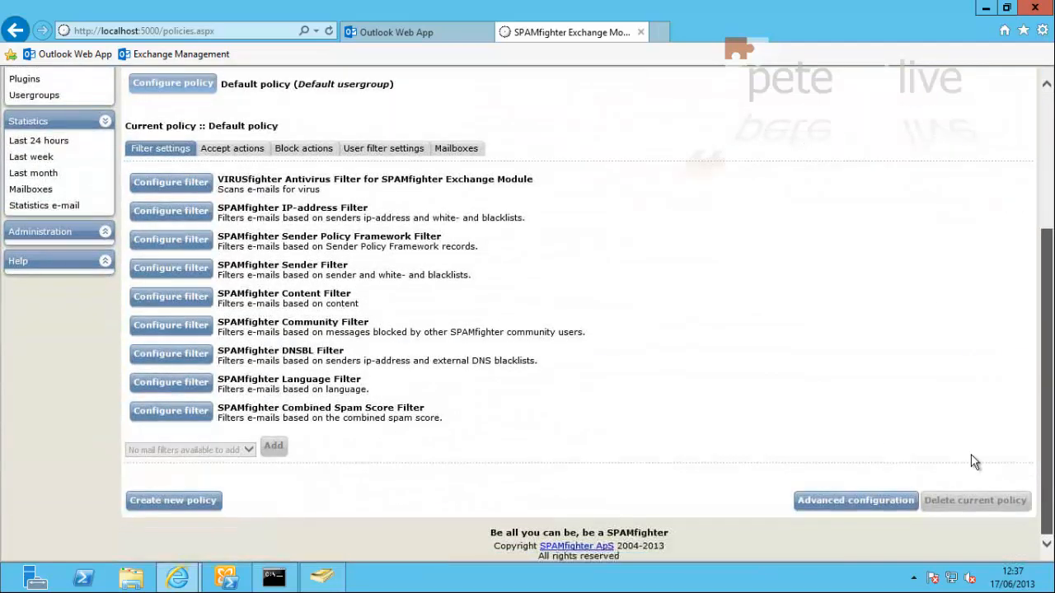
Step: Create a policy named 'Policy 1' using default settings and save it
{"action": "left_click", "coordinate": [165, 502]}
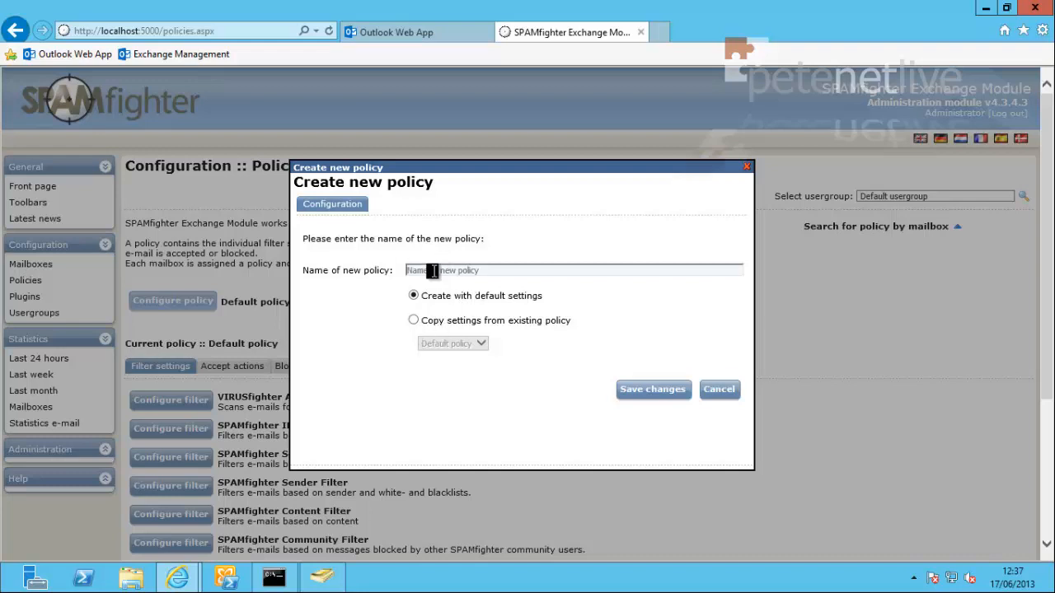
{"action": "left_click", "coordinate": [432, 271]}
{"action": "type", "text": "Policy"}
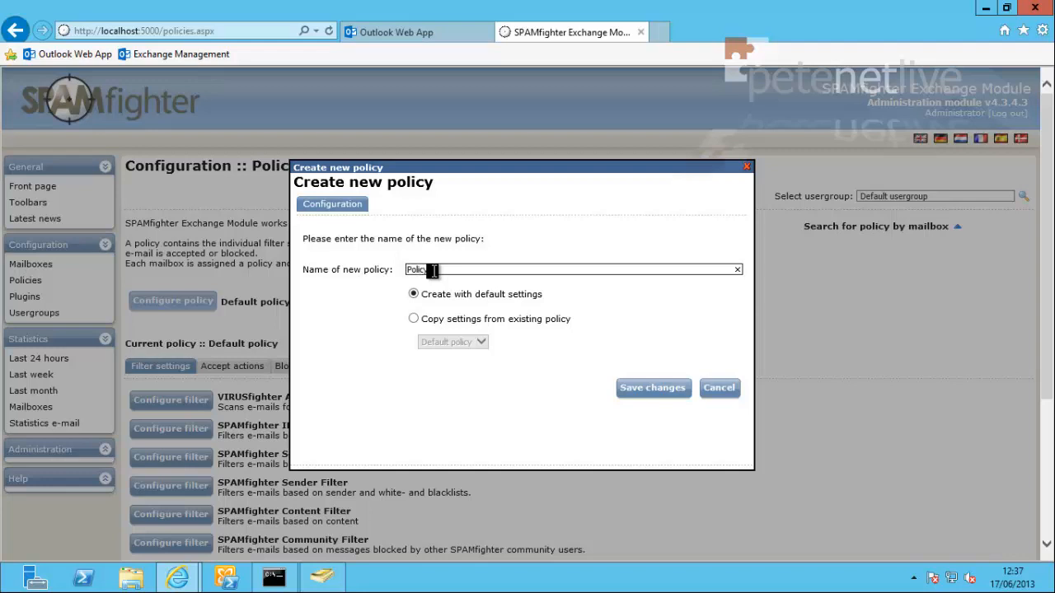
{"action": "type", "text": " 1"}
{"action": "left_click", "coordinate": [651, 398]}
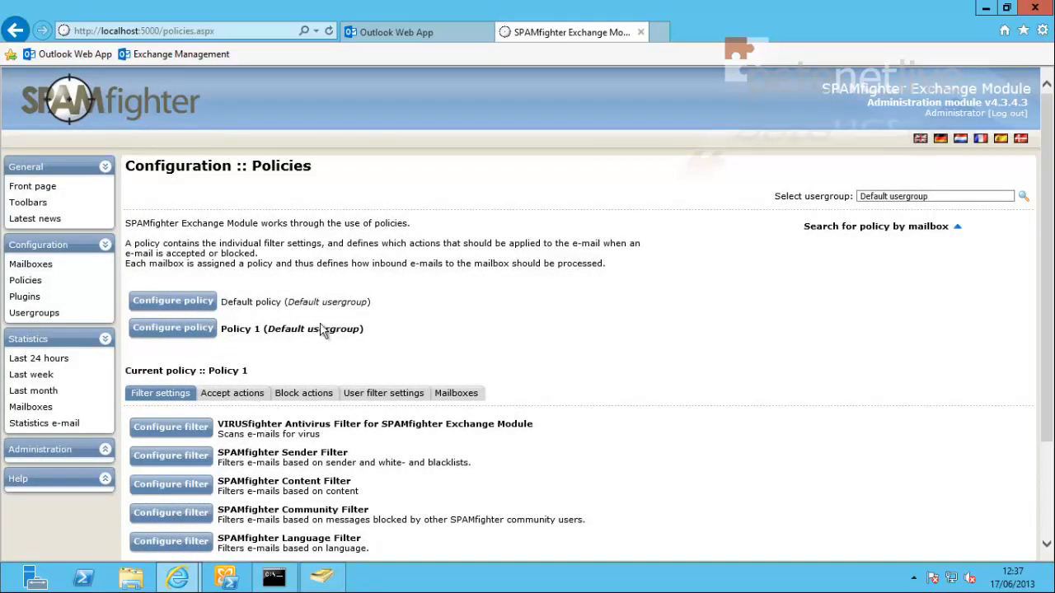
{"action": "left_click_drag", "start_coordinate": [1047, 422], "coordinate": [1037, 522]}
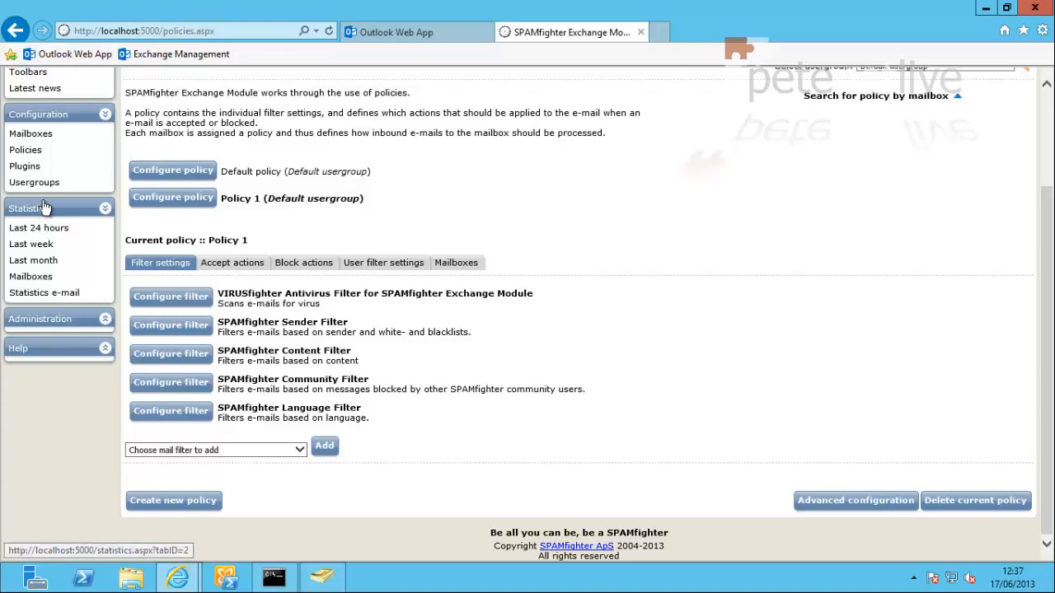
Step: Review the running plugin services, then view the Default usergroup's statistics for the last 24 hours
{"action": "left_click", "coordinate": [25, 167]}
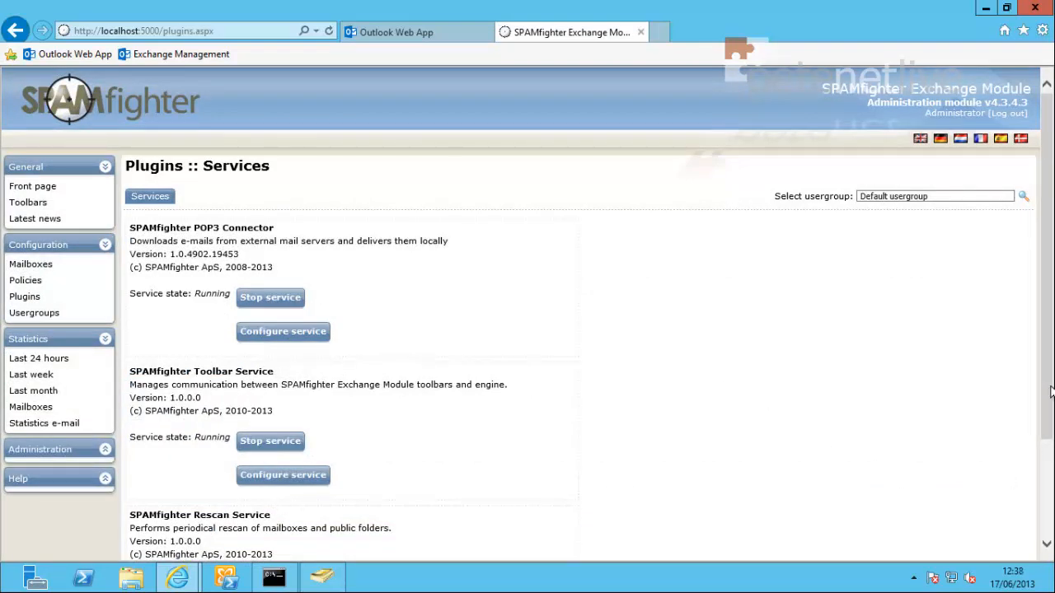
{"action": "left_click_drag", "start_coordinate": [1051, 393], "coordinate": [1041, 497]}
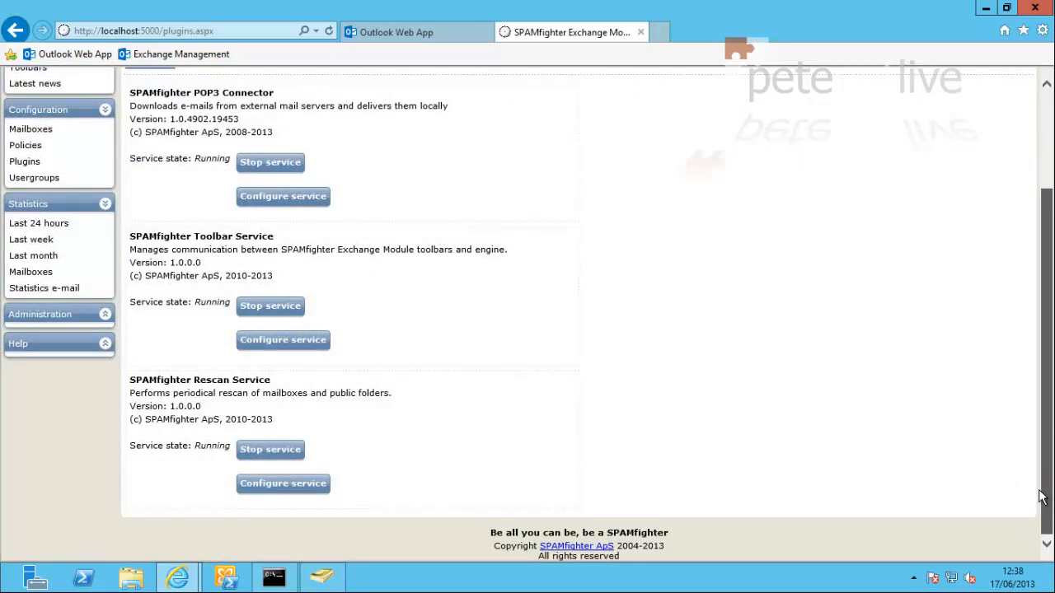
{"action": "left_click_drag", "start_coordinate": [1040, 497], "coordinate": [1042, 396]}
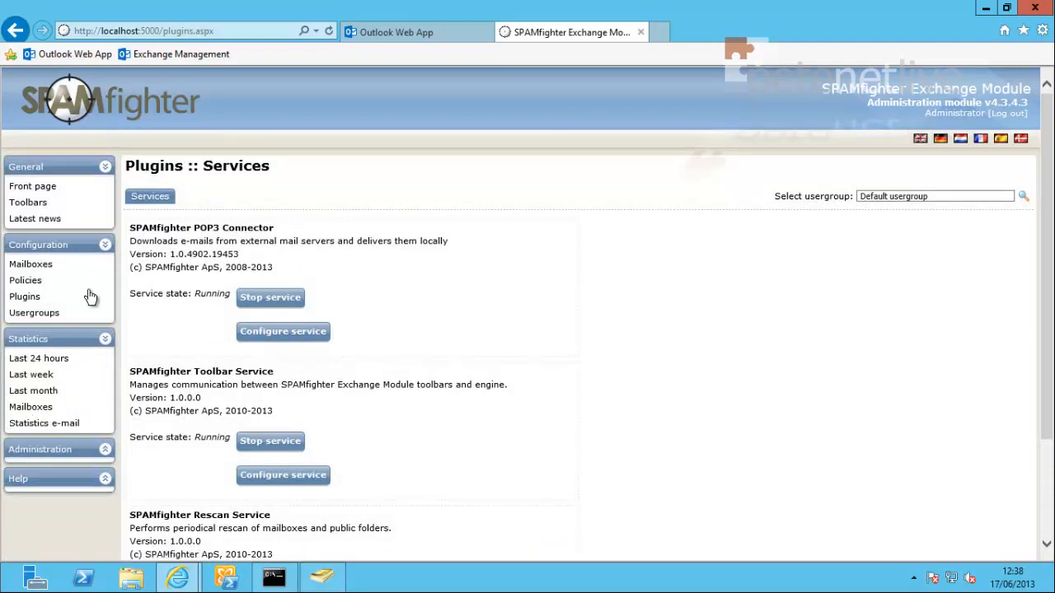
{"action": "left_click", "coordinate": [32, 361]}
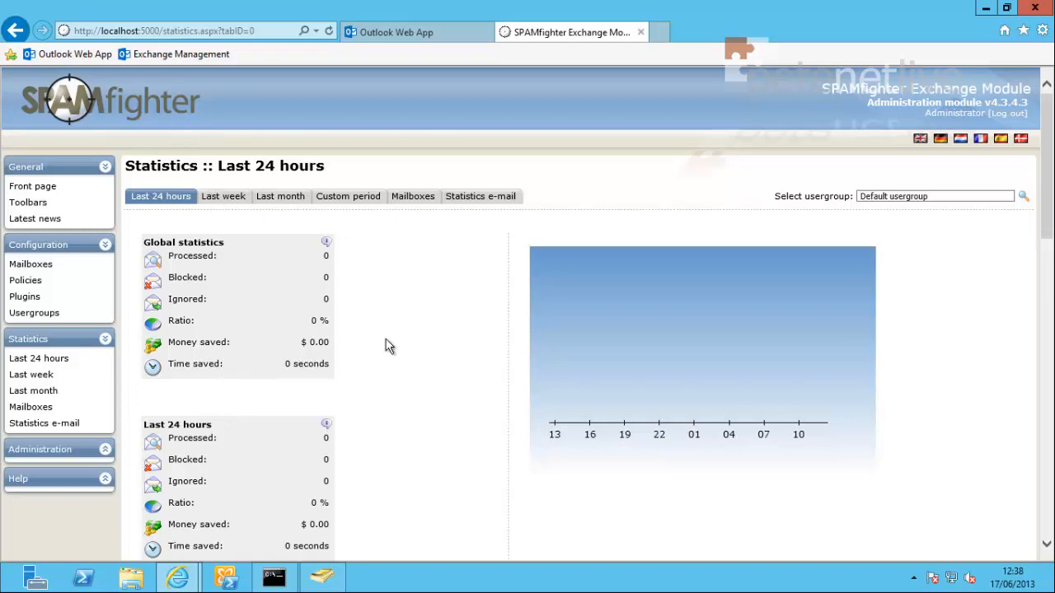
Step: Check the Statistics e-mail notification settings, then view the Administration Advanced page with the service status and default language
{"action": "left_click", "coordinate": [466, 196]}
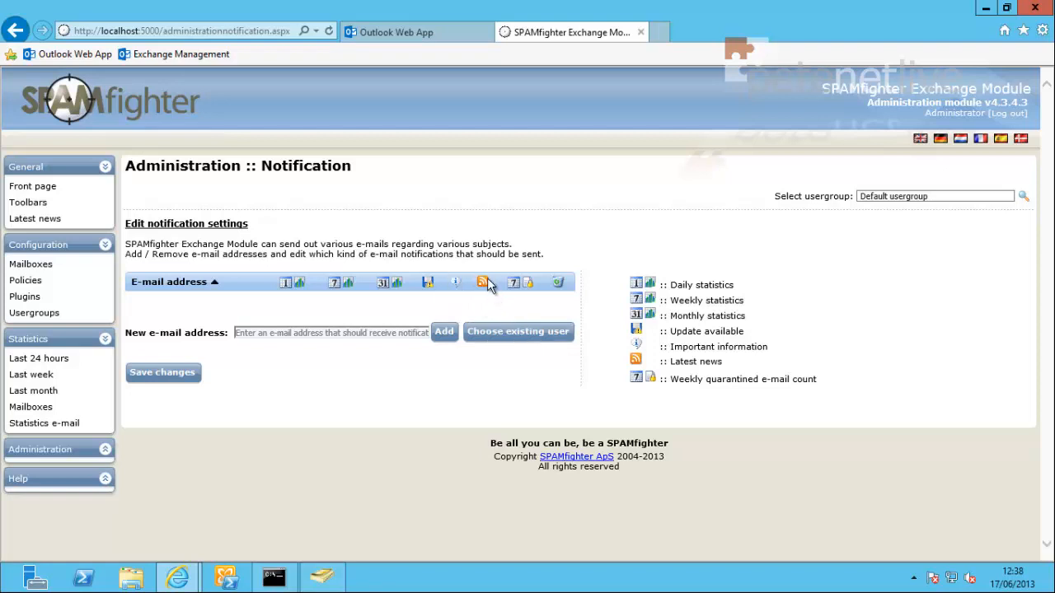
{"action": "mouse_move", "coordinate": [491, 282]}
{"action": "left_click", "coordinate": [104, 451]}
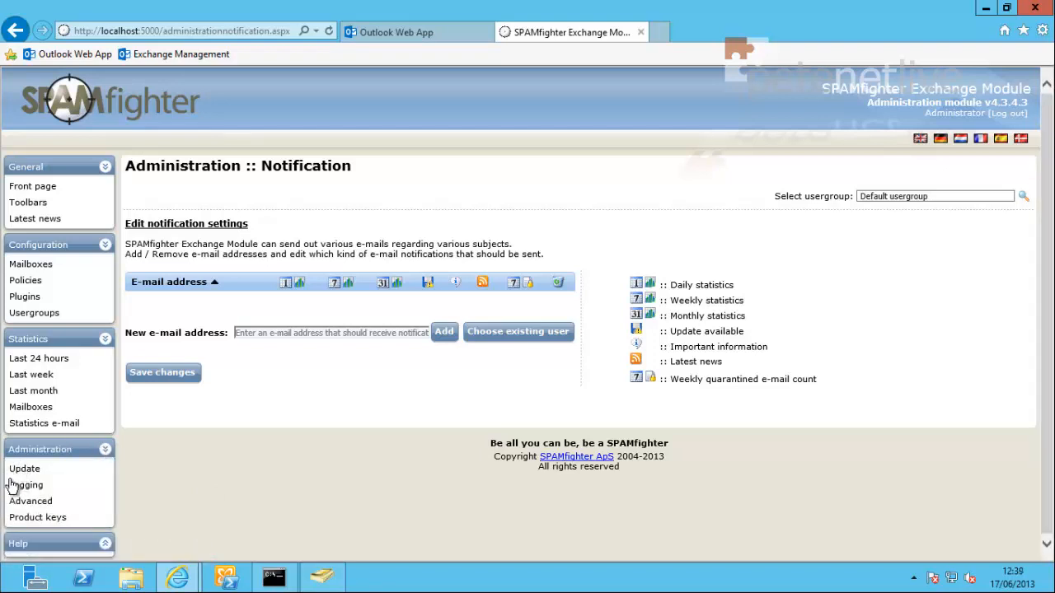
{"action": "left_click", "coordinate": [16, 503]}
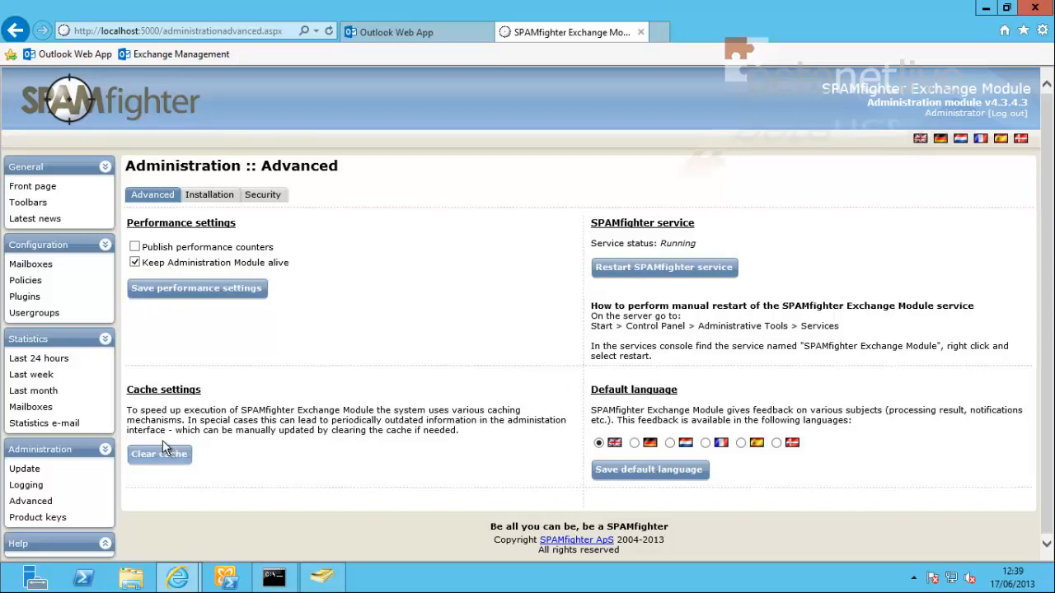
Step: Review the installation details, then refresh the Product keys page showing two 100000-mailbox keys
{"action": "left_click", "coordinate": [216, 199]}
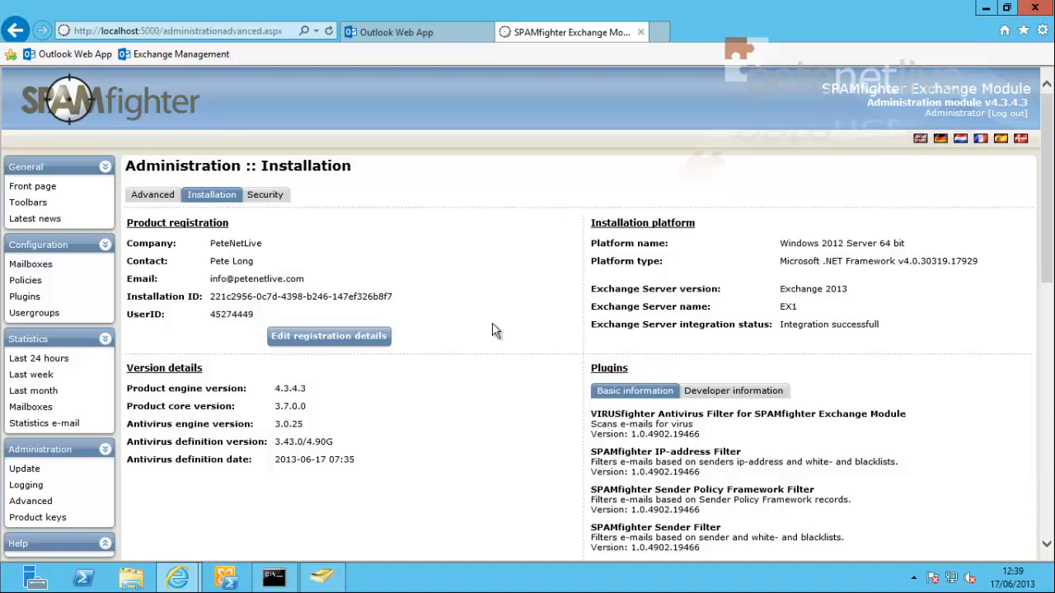
{"action": "left_click", "coordinate": [18, 517]}
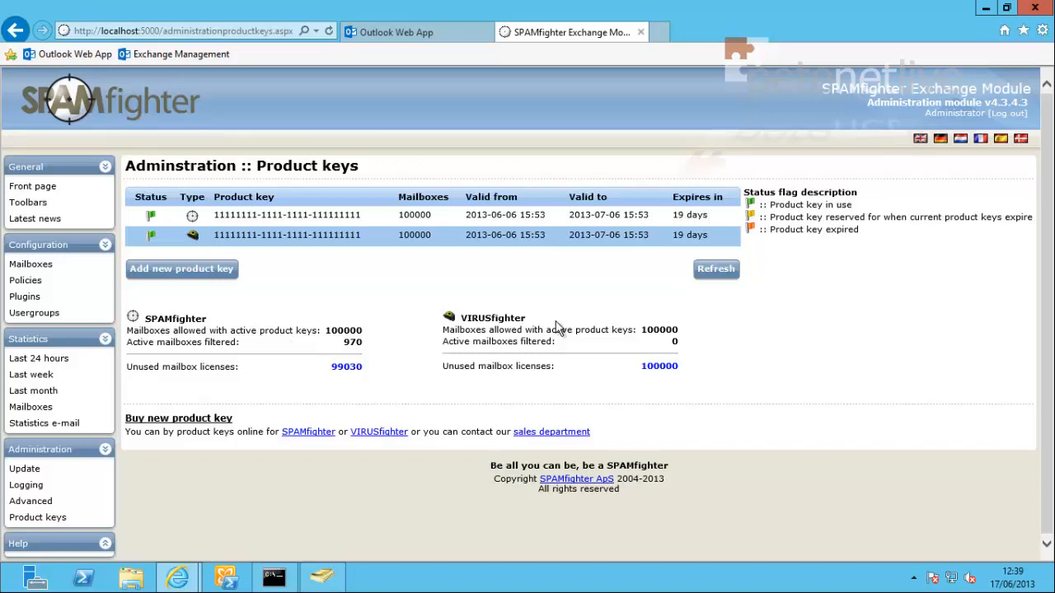
{"action": "left_click", "coordinate": [717, 274]}
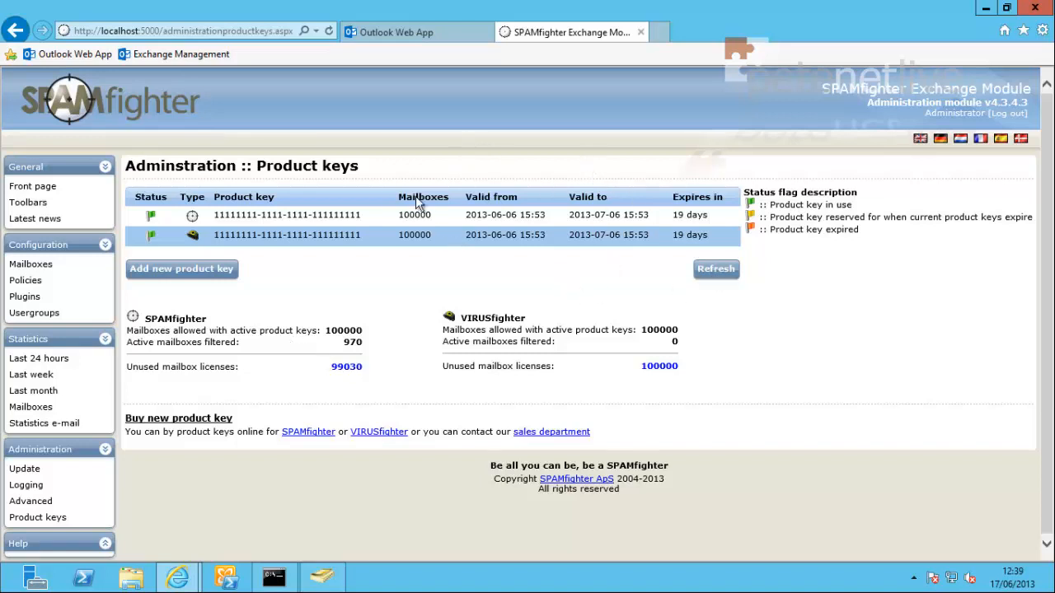